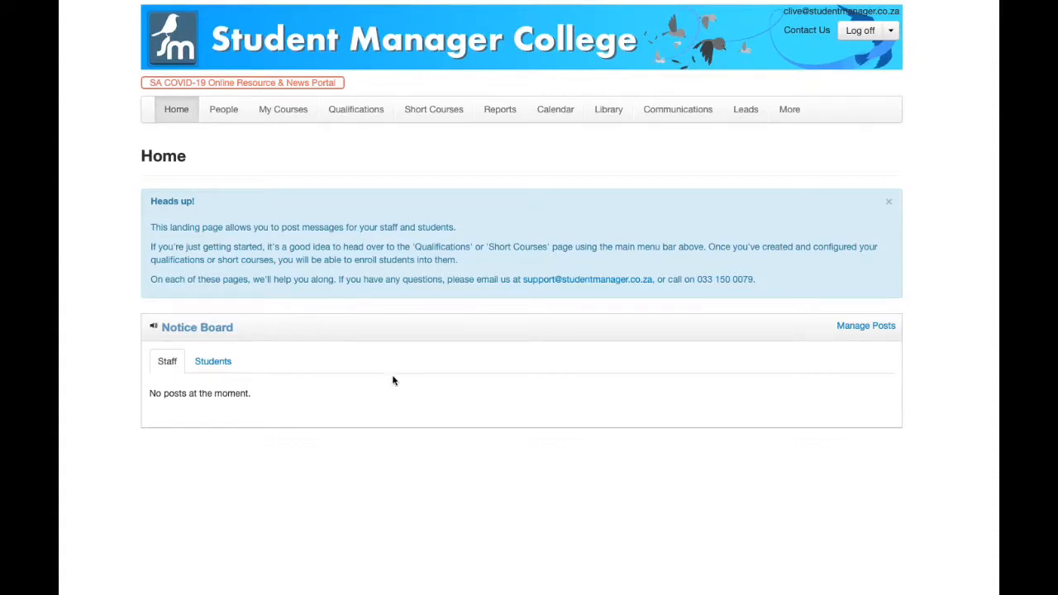
- Open the short courses list and start adding a new short course
{"action": "left_click", "coordinate": [434, 111]}
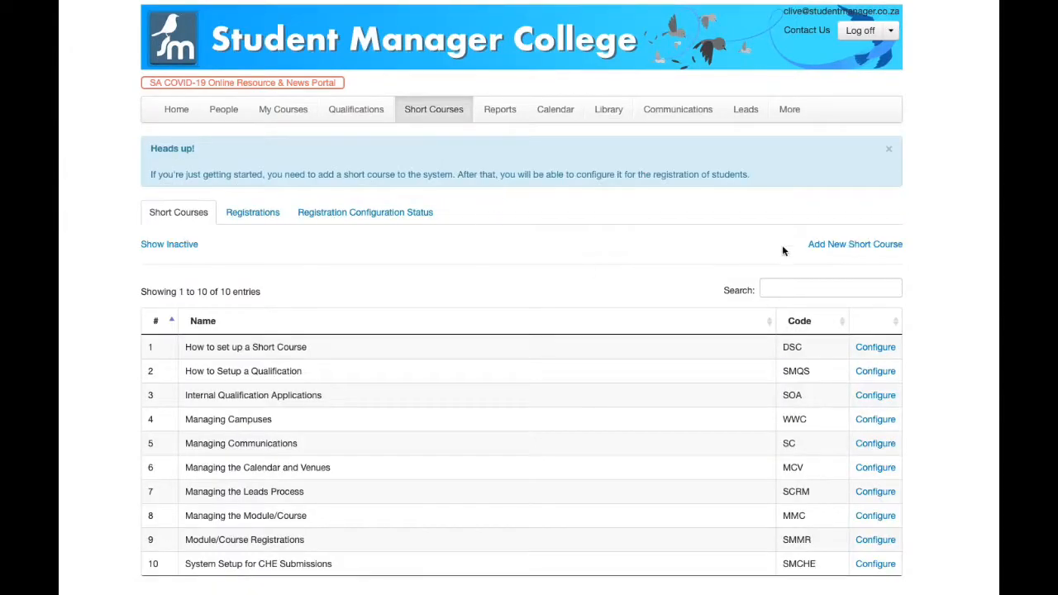
{"action": "left_click", "coordinate": [824, 248]}
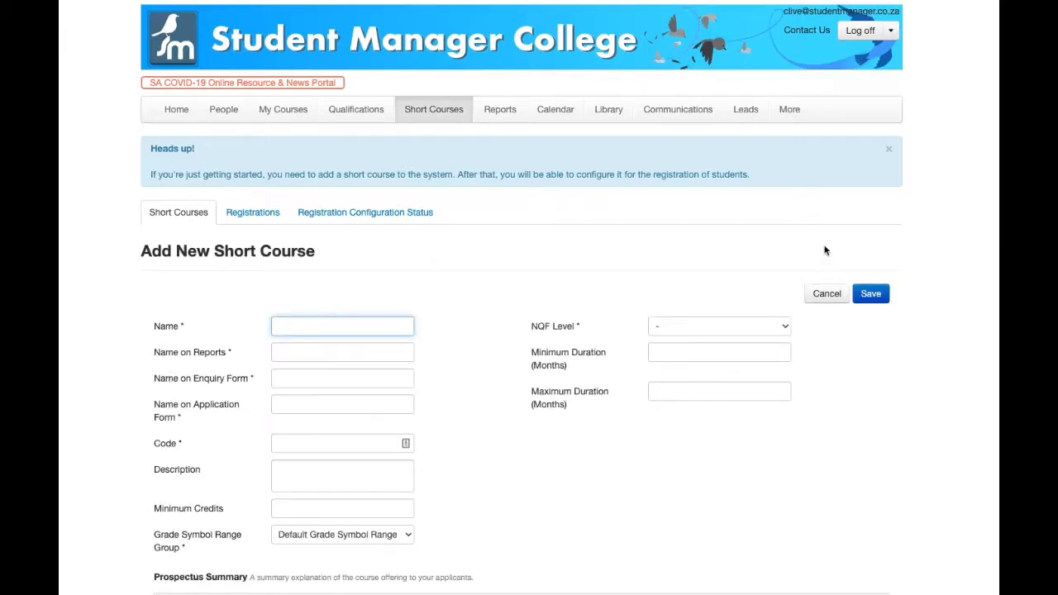
{"action": "scroll", "coordinate": [472, 272], "scroll_direction": "down", "scroll_amount": 3}
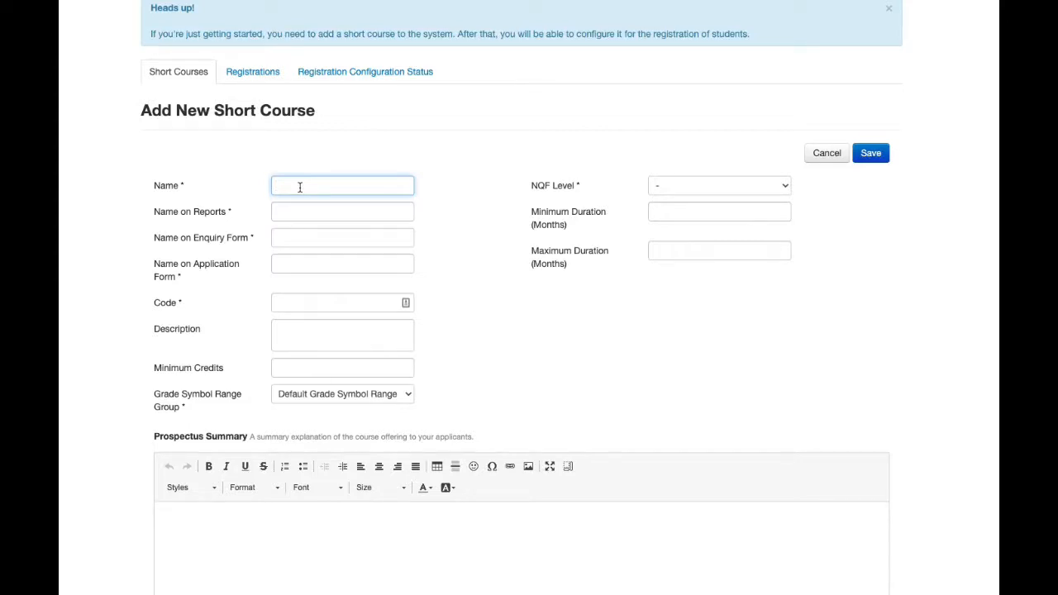
- Look over the name fields for reports, the enquiry form and the application form of the new short course
{"action": "left_click", "coordinate": [310, 210]}
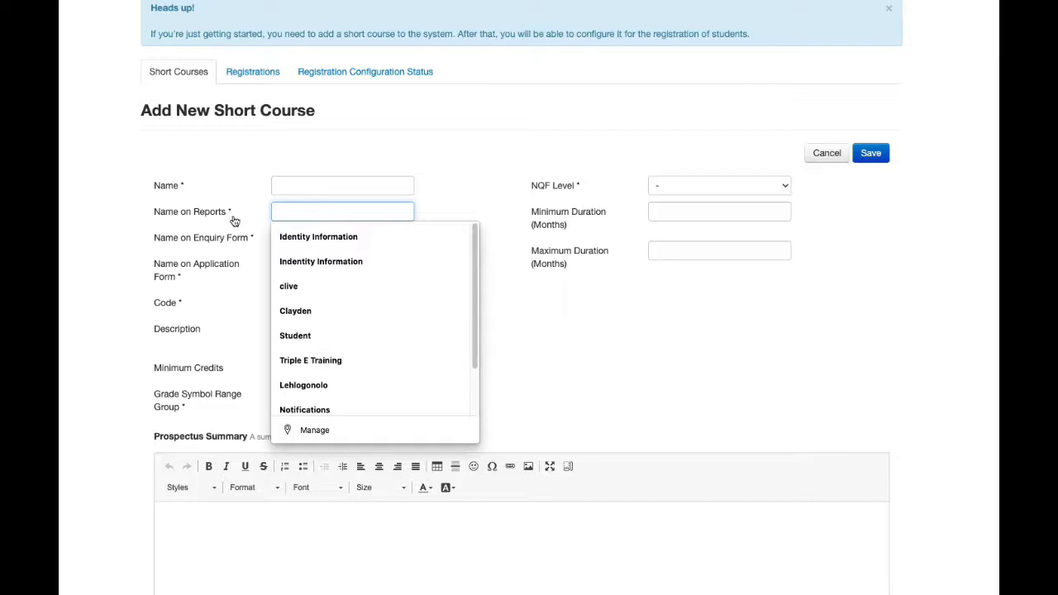
{"action": "left_click", "coordinate": [214, 248]}
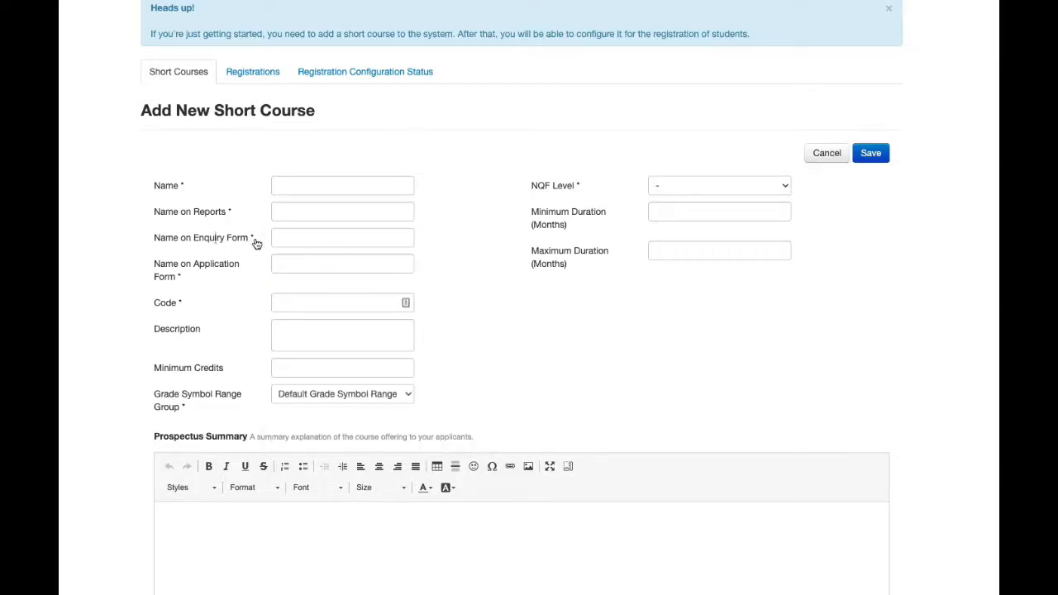
{"action": "left_click_drag", "start_coordinate": [252, 238], "coordinate": [157, 239]}
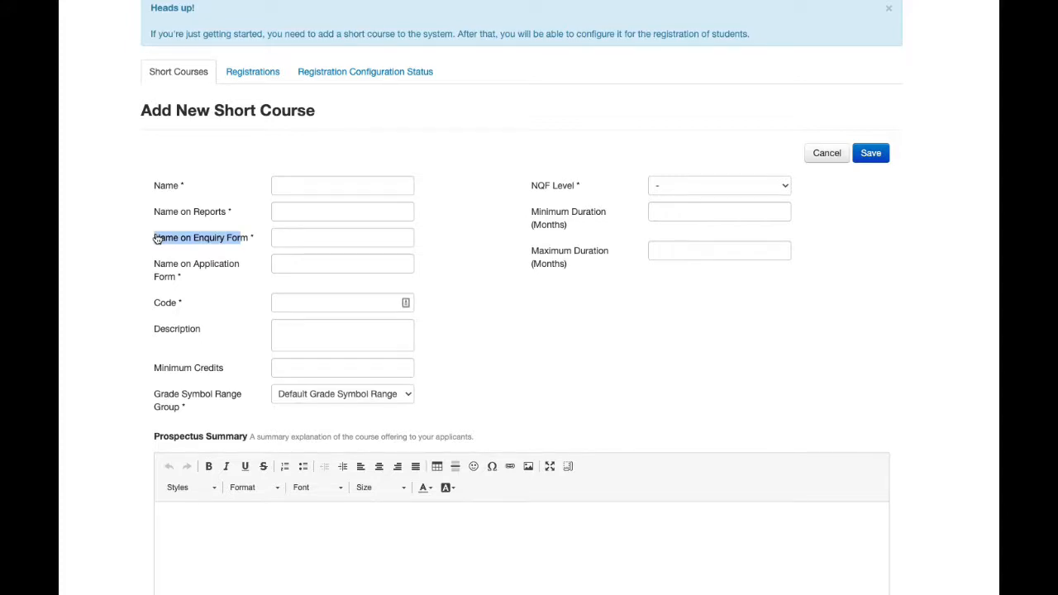
{"action": "left_click", "coordinate": [290, 237]}
{"action": "left_click", "coordinate": [202, 263]}
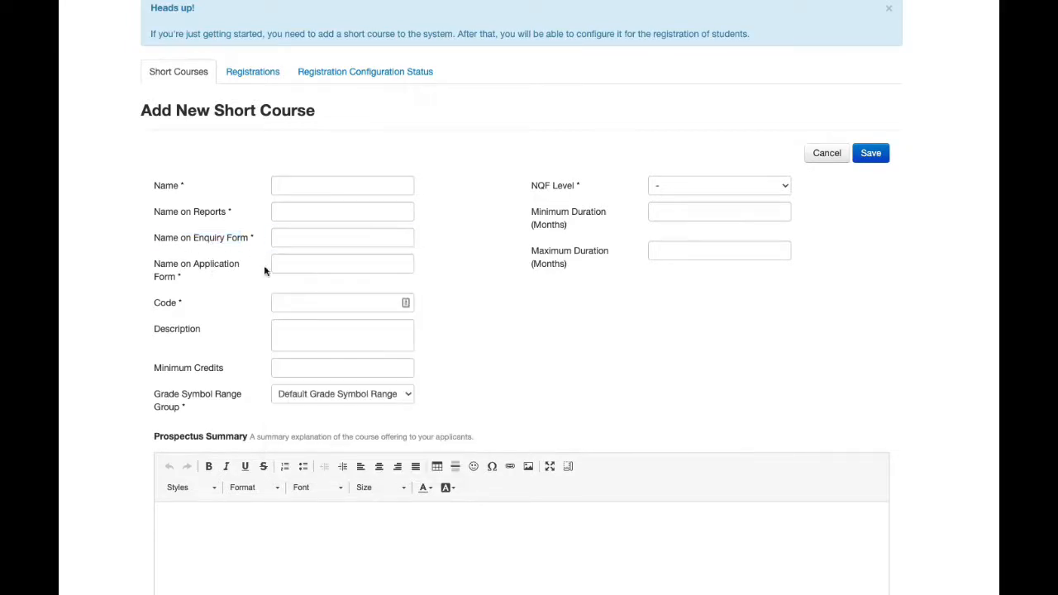
{"action": "left_click", "coordinate": [287, 266]}
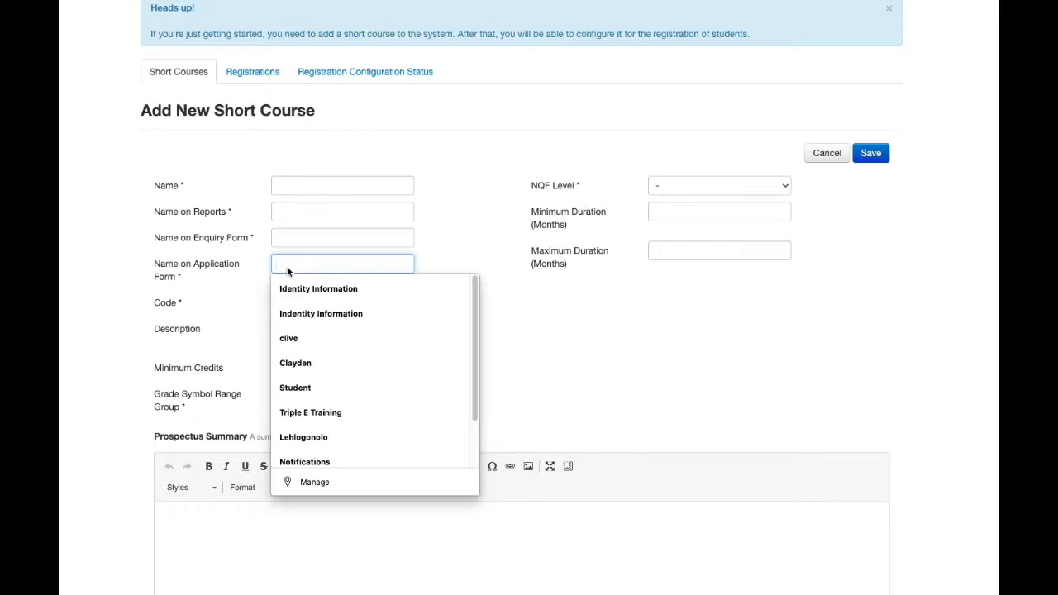
- Enter Demo Short Course as the name of the new short course
{"action": "left_click", "coordinate": [309, 188]}
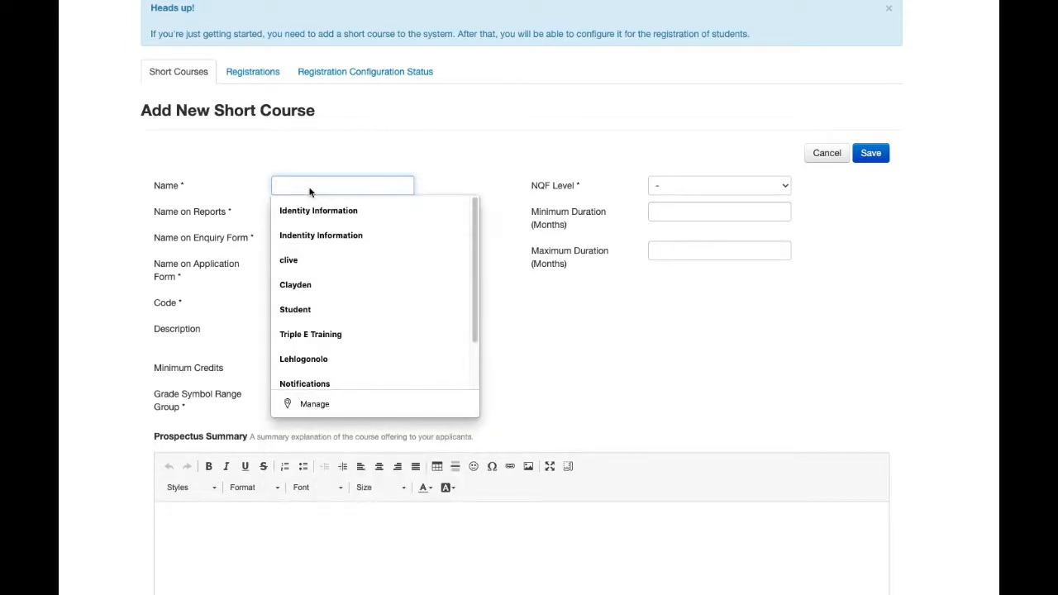
{"action": "type", "text": "Demow"}
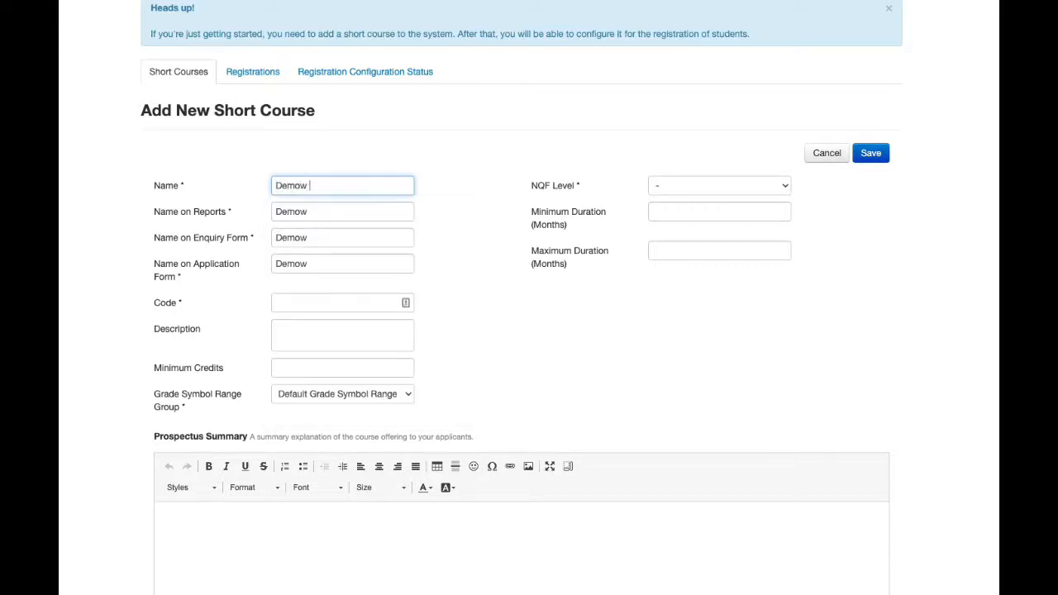
{"action": "key", "text": "BackSpace"}
{"action": "key", "text": "BackSpace"}
{"action": "type", "text": "Short Course"}
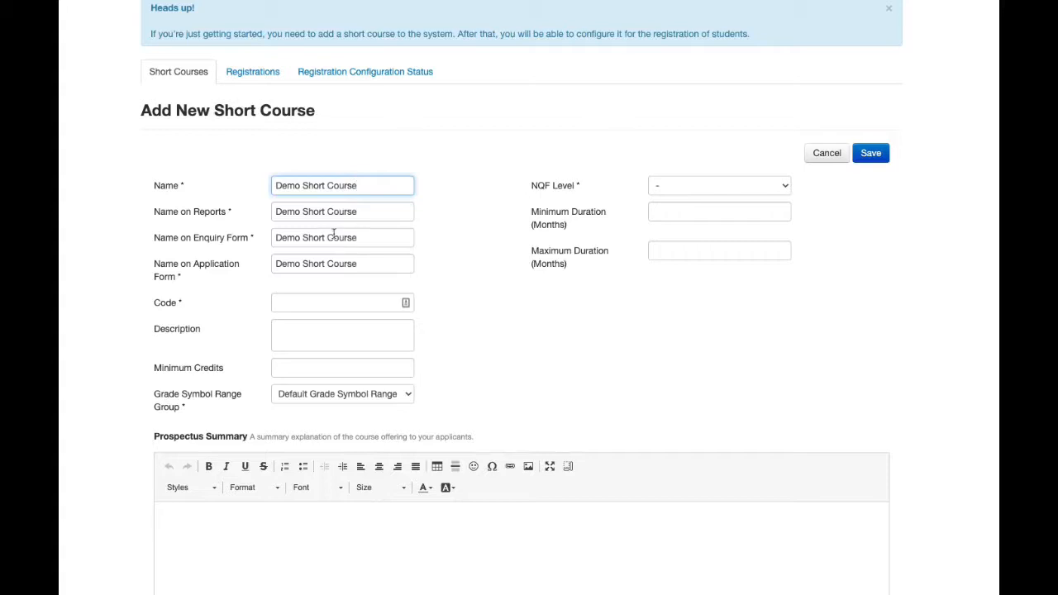
- Set the application form name to Demo Short Course (A) and the enquiry form name to Demo Short Course - Getting Started
{"action": "left_click", "coordinate": [370, 263]}
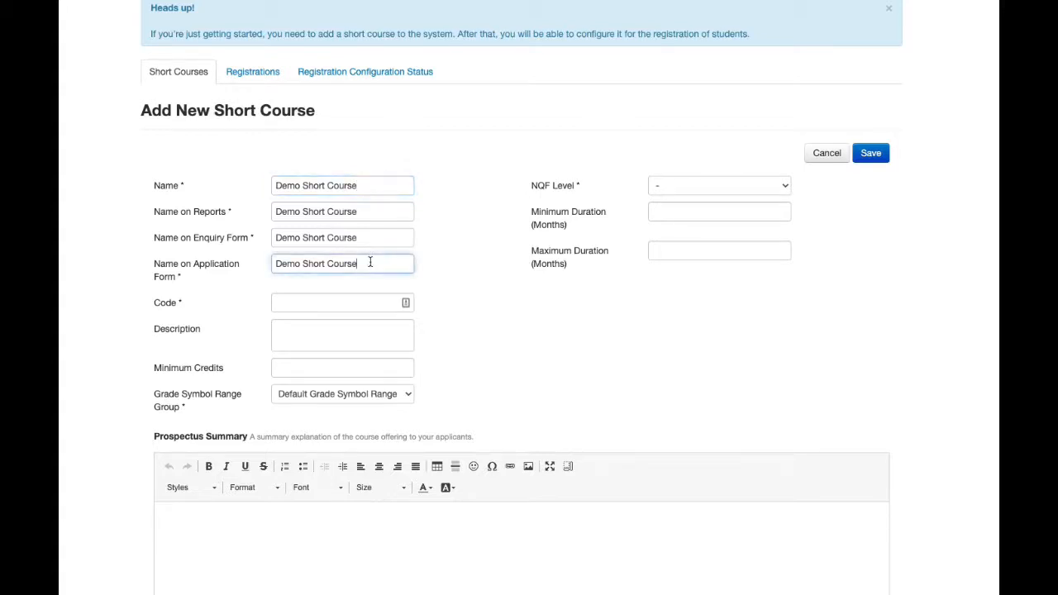
{"action": "type", "text": "(A)"}
{"action": "left_click", "coordinate": [375, 237]}
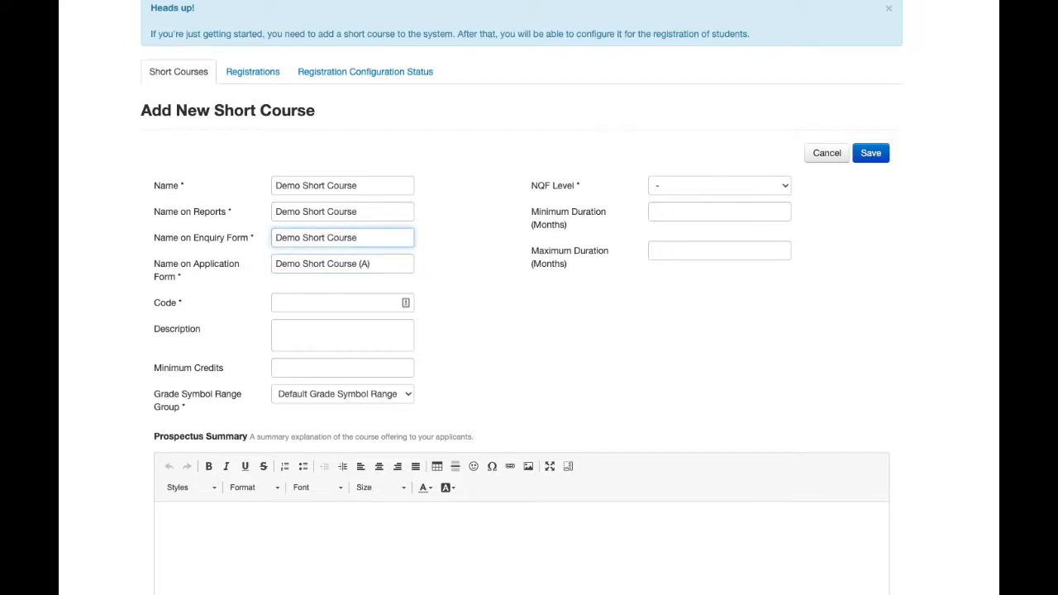
{"action": "type", "text": "- Getting Started"}
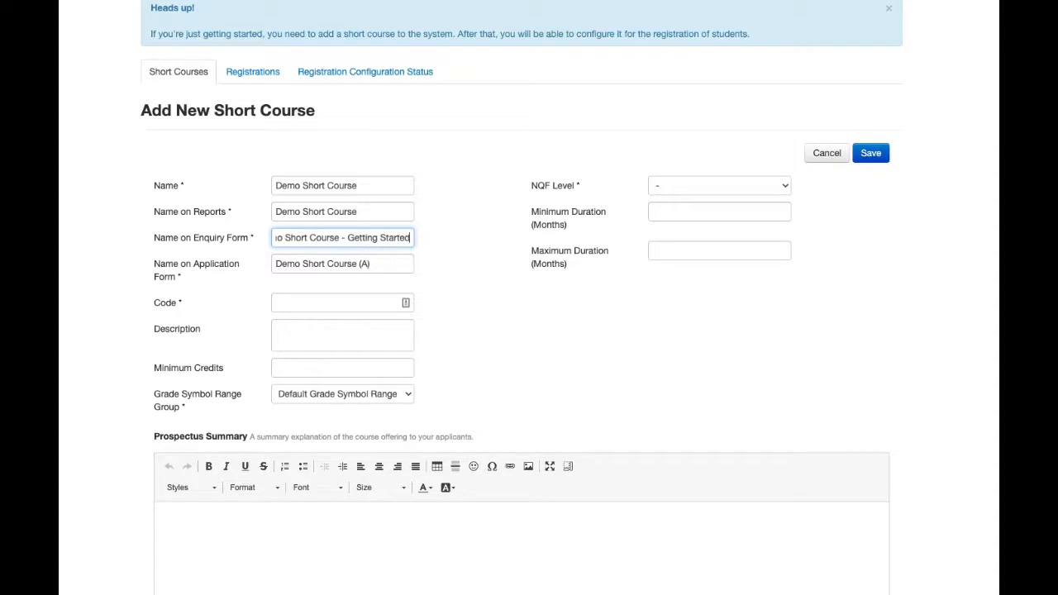
{"action": "left_click", "coordinate": [390, 211]}
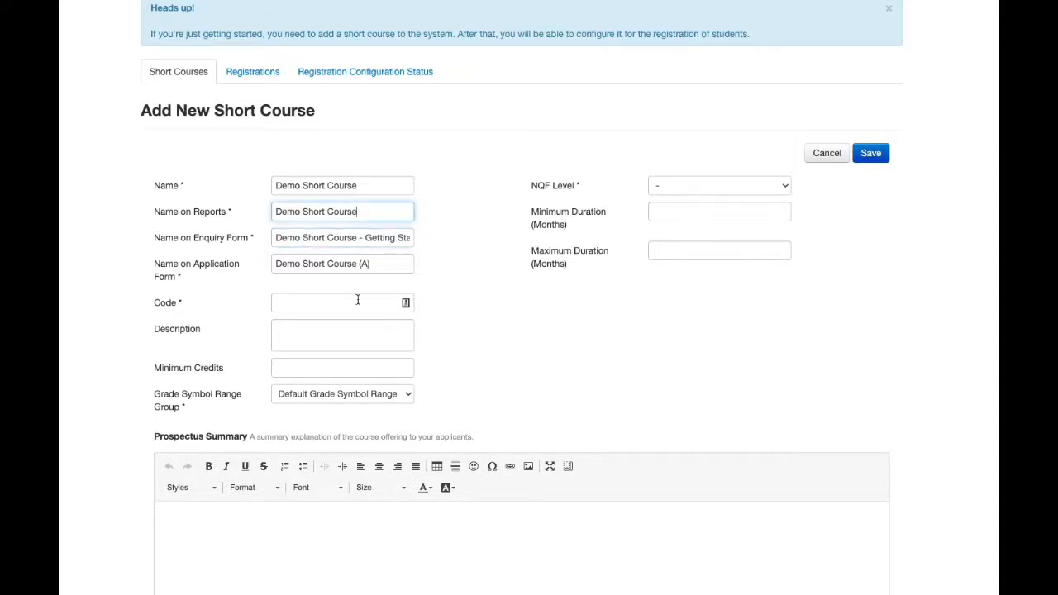
- Examine the code, minimum credits, NQF level and duration fields of the new short course form
{"action": "left_click", "coordinate": [305, 303]}
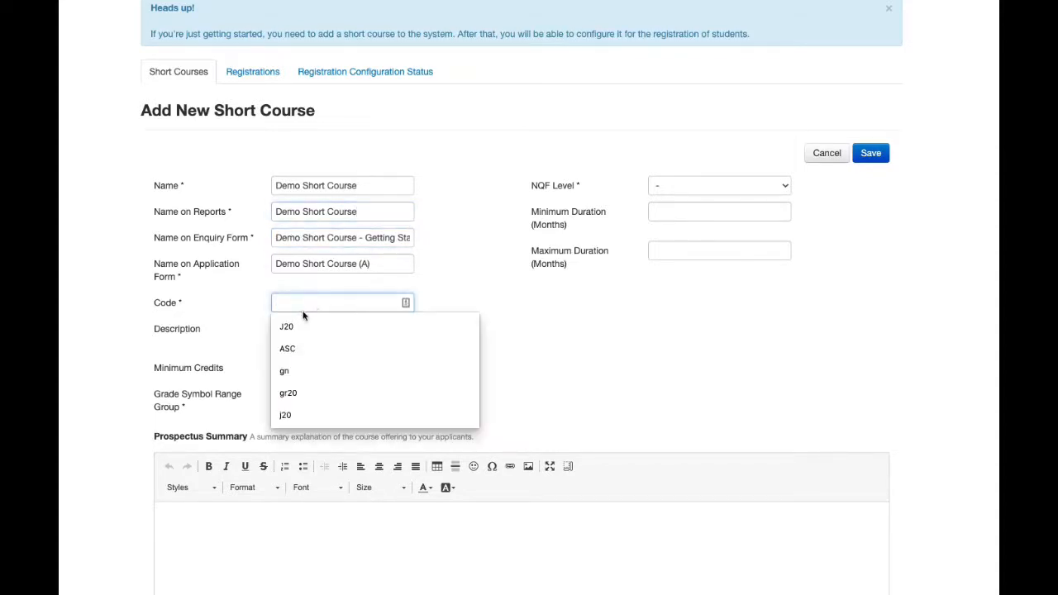
{"action": "left_click", "coordinate": [250, 314]}
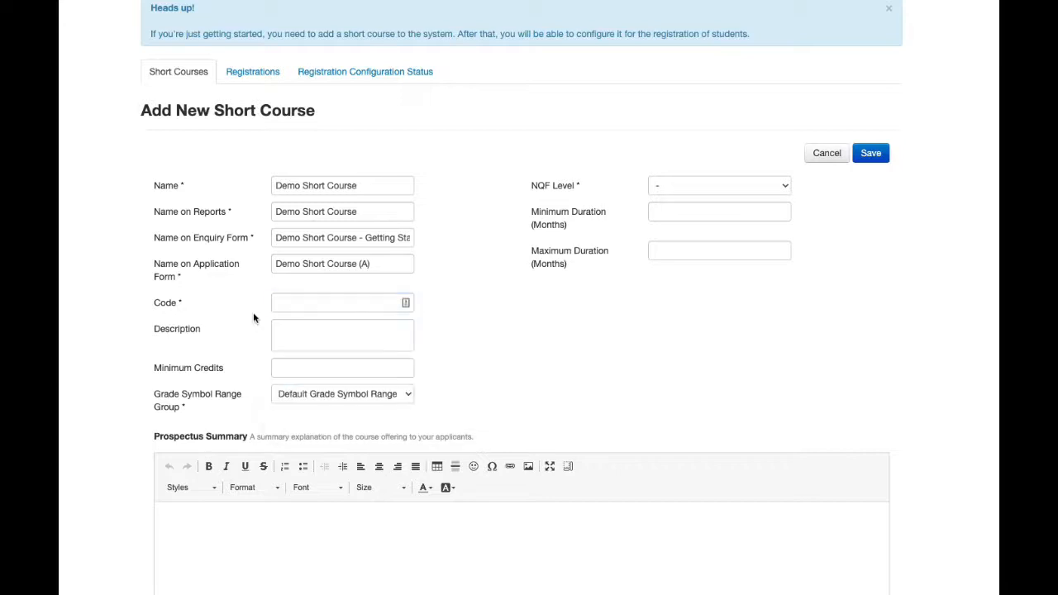
{"action": "scroll", "coordinate": [287, 303], "scroll_direction": "down", "scroll_amount": 5}
{"action": "scroll", "coordinate": [288, 303], "scroll_direction": "up", "scroll_amount": 3}
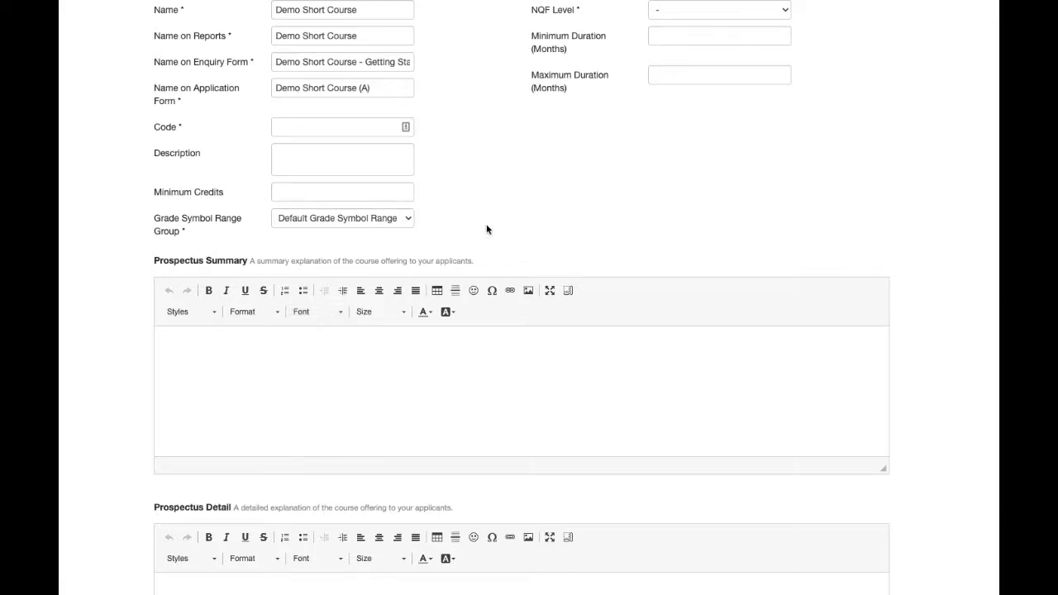
{"action": "scroll", "coordinate": [395, 206], "scroll_direction": "up", "scroll_amount": 3}
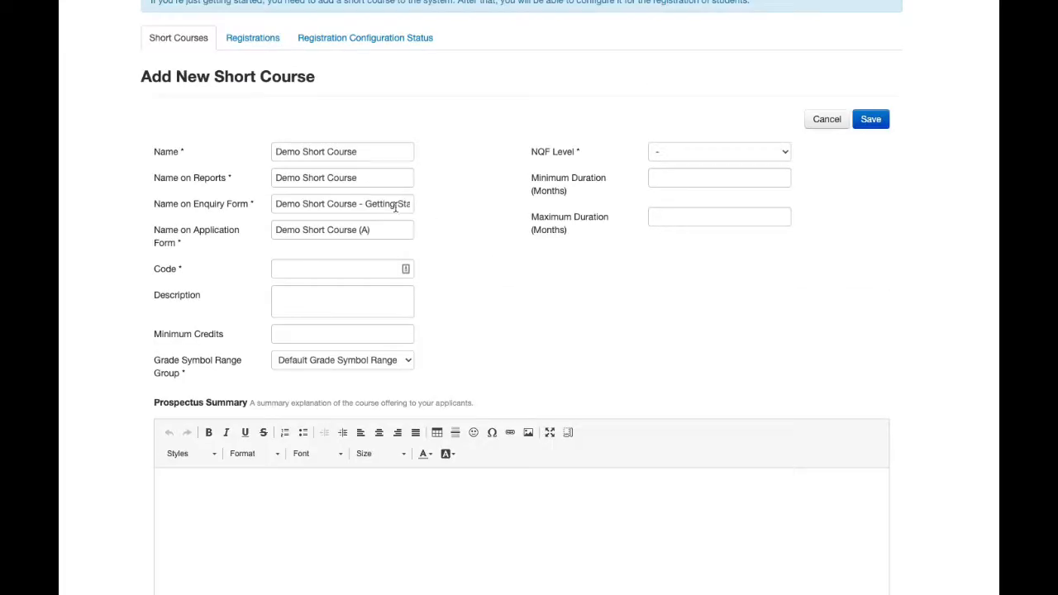
{"action": "left_click", "coordinate": [293, 329]}
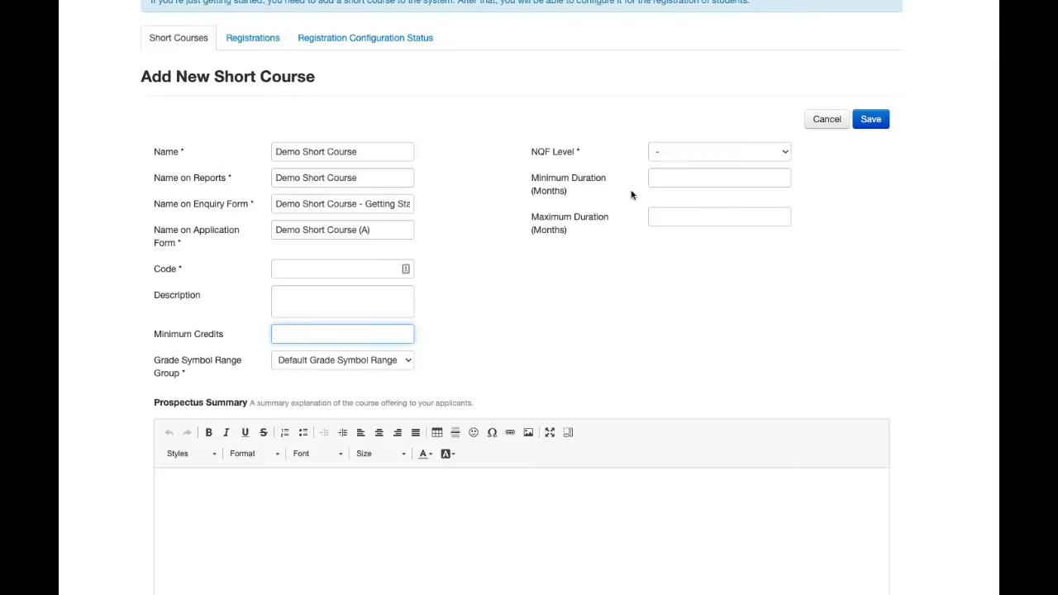
{"action": "left_click", "coordinate": [672, 151]}
{"action": "left_click", "coordinate": [589, 220]}
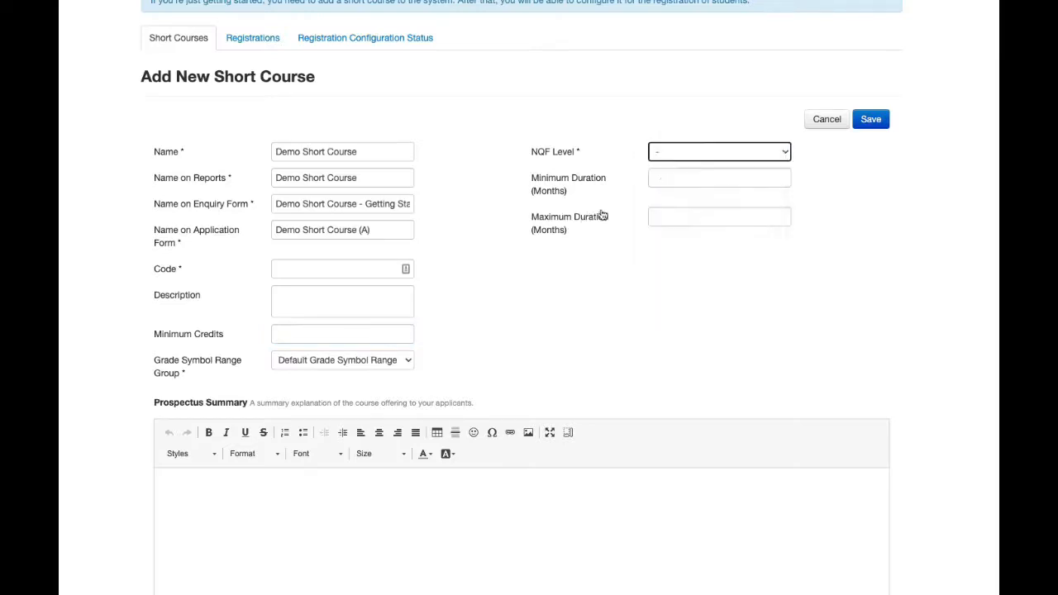
{"action": "left_click", "coordinate": [661, 175]}
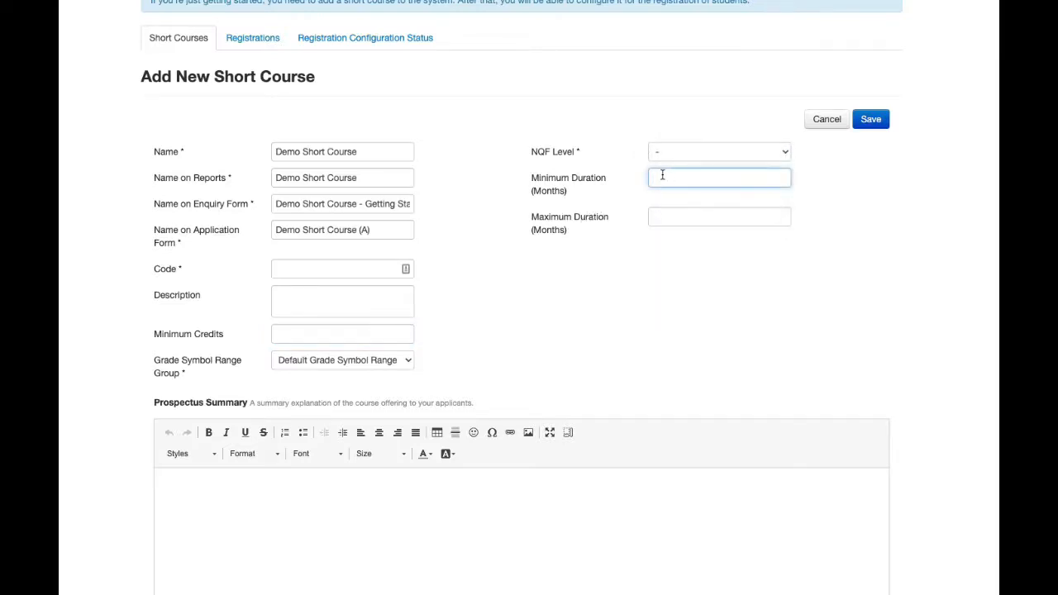
- Look over the prospectus summary and prospectus detail editors and cancel adding the short course
{"action": "scroll", "coordinate": [659, 176], "scroll_direction": "down", "scroll_amount": 3}
{"action": "left_click", "coordinate": [441, 239]}
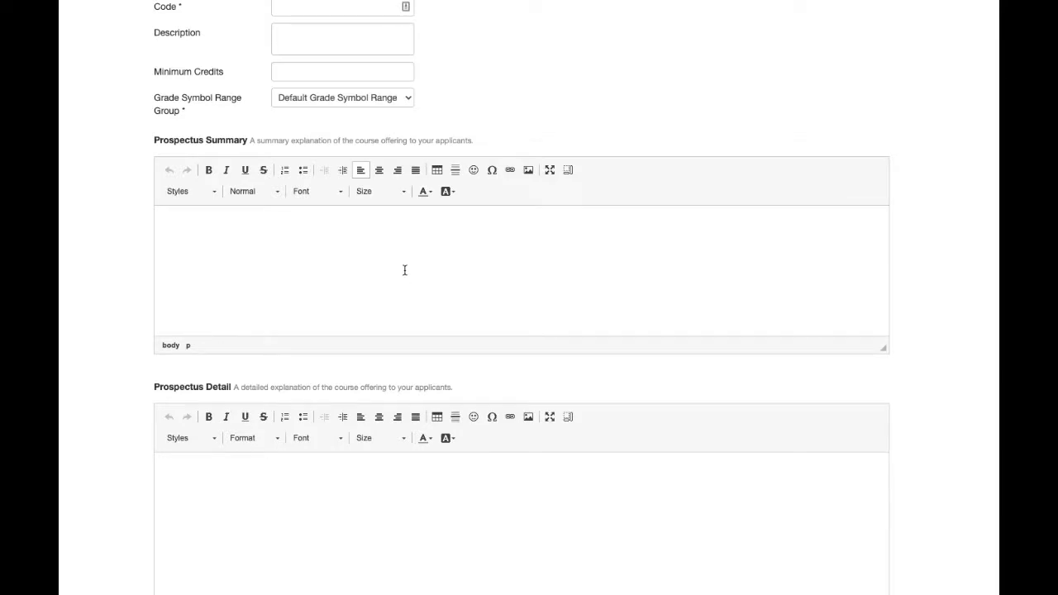
{"action": "scroll", "coordinate": [404, 269], "scroll_direction": "down", "scroll_amount": 2}
{"action": "left_click", "coordinate": [354, 311]}
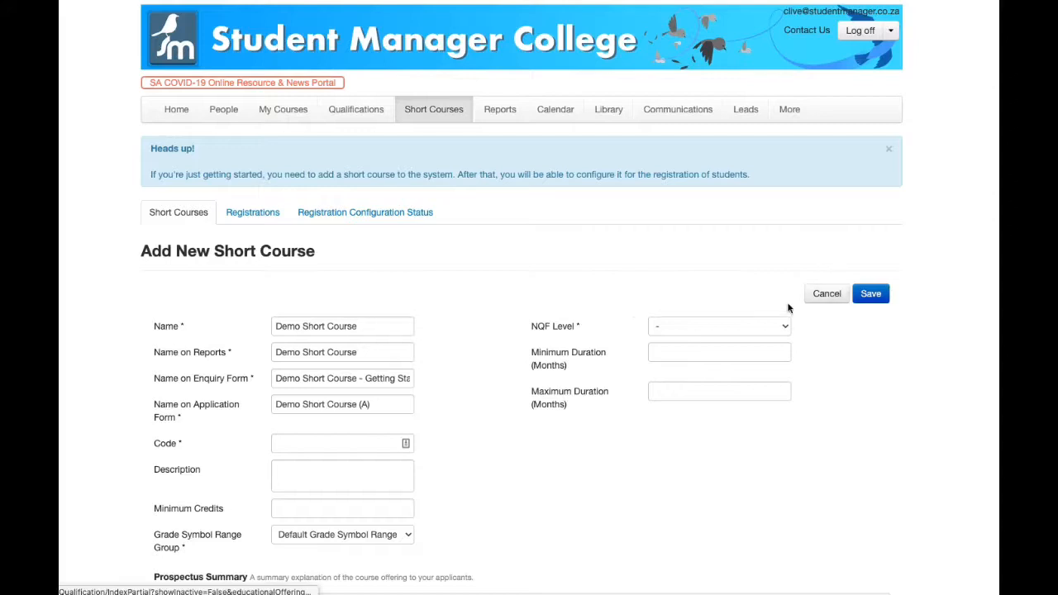
{"action": "left_click", "coordinate": [826, 294]}
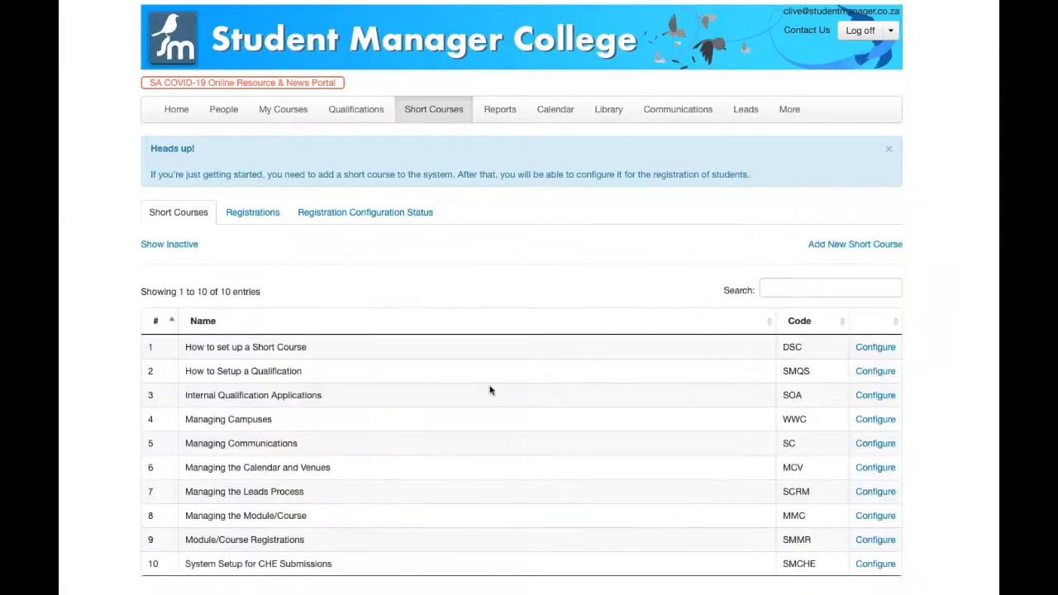
- Open the configuration of the How to set up a Short Course entry and review its details, prospectus summary and prospectus detail
{"action": "left_click", "coordinate": [884, 351]}
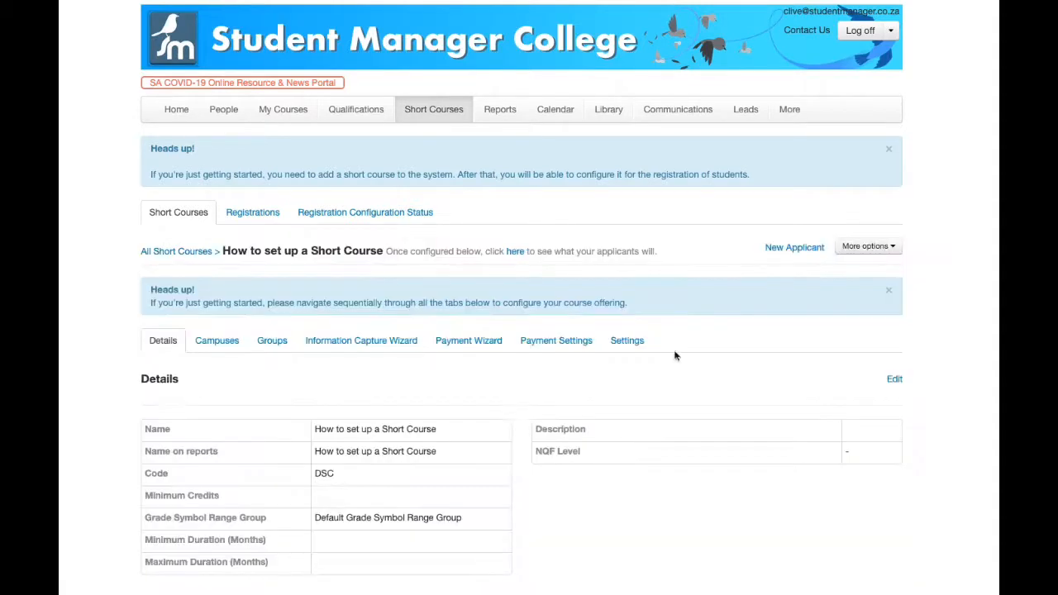
{"action": "scroll", "coordinate": [366, 376], "scroll_direction": "down", "scroll_amount": 10}
{"action": "scroll", "coordinate": [366, 372], "scroll_direction": "up", "scroll_amount": 4}
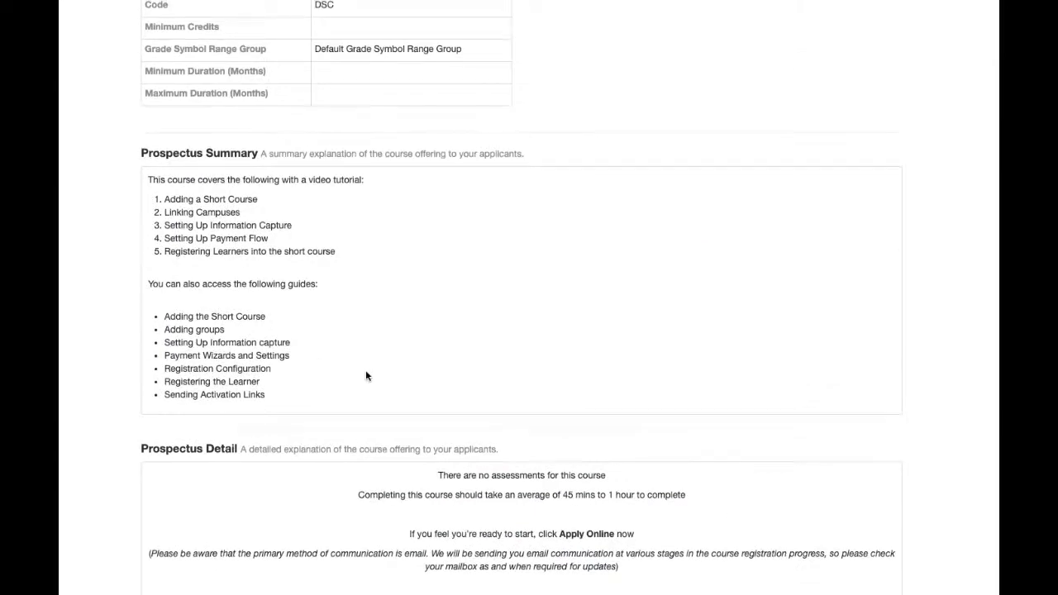
{"action": "scroll", "coordinate": [366, 372], "scroll_direction": "down", "scroll_amount": 3}
{"action": "scroll", "coordinate": [366, 375], "scroll_direction": "up", "scroll_amount": 7}
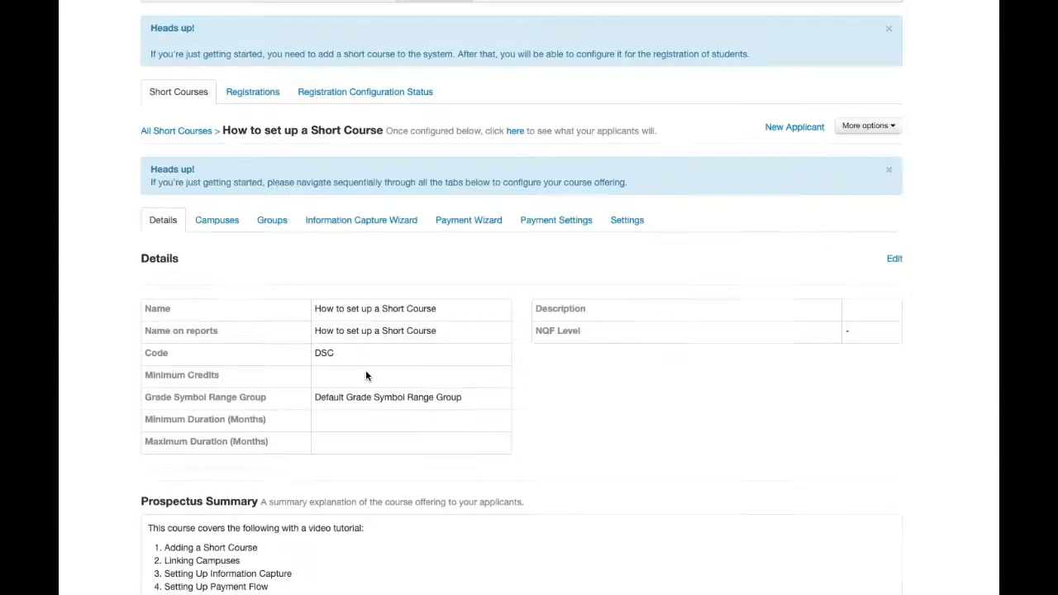
{"action": "scroll", "coordinate": [366, 376], "scroll_direction": "down", "scroll_amount": 5}
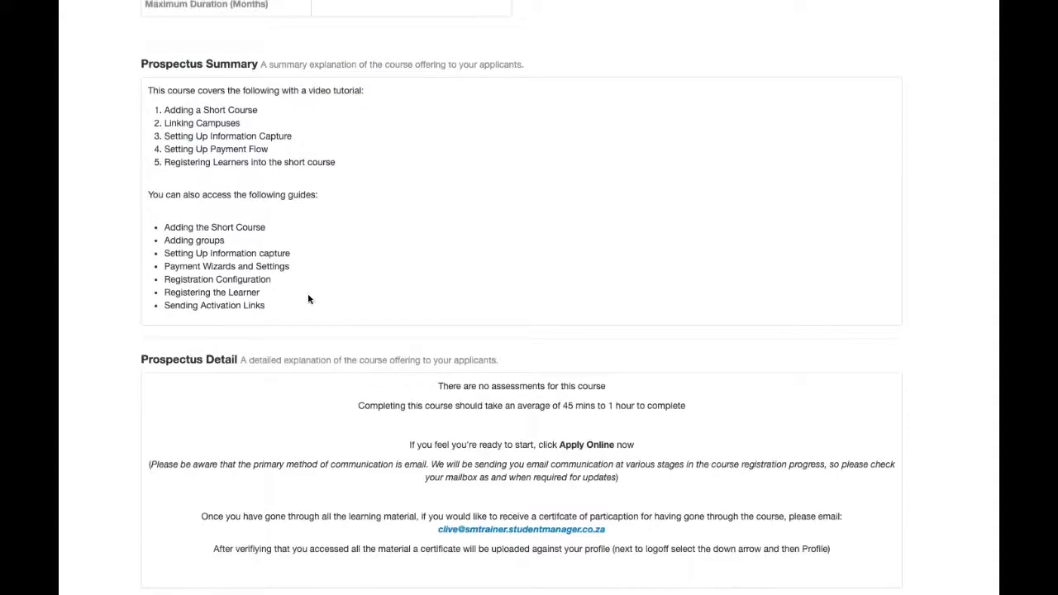
{"action": "left_click_drag", "start_coordinate": [295, 292], "coordinate": [208, 237]}
{"action": "left_click_drag", "start_coordinate": [165, 110], "coordinate": [136, 89]}
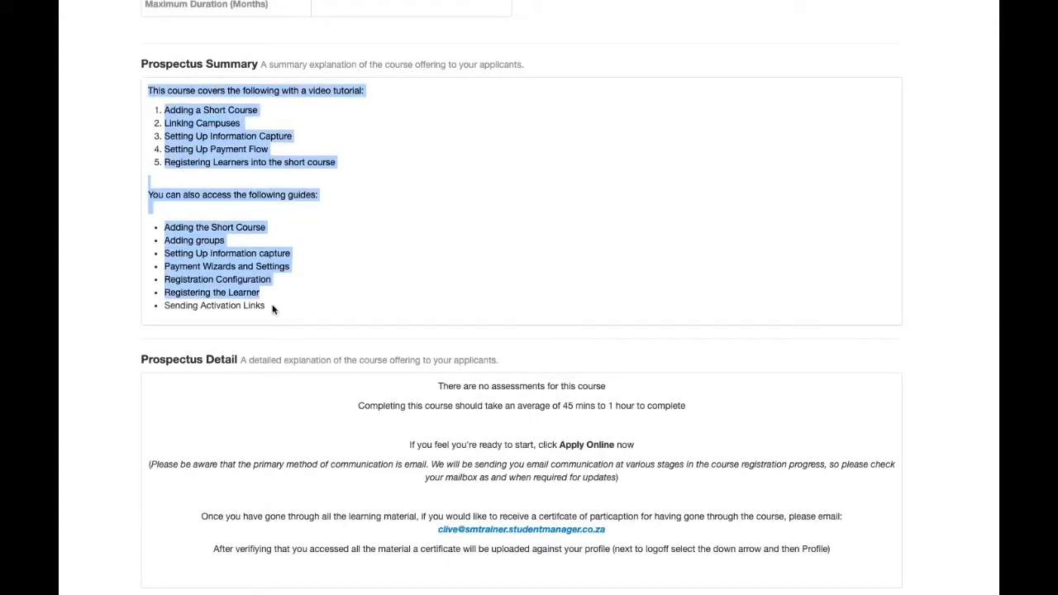
{"action": "left_click_drag", "start_coordinate": [272, 308], "coordinate": [147, 86]}
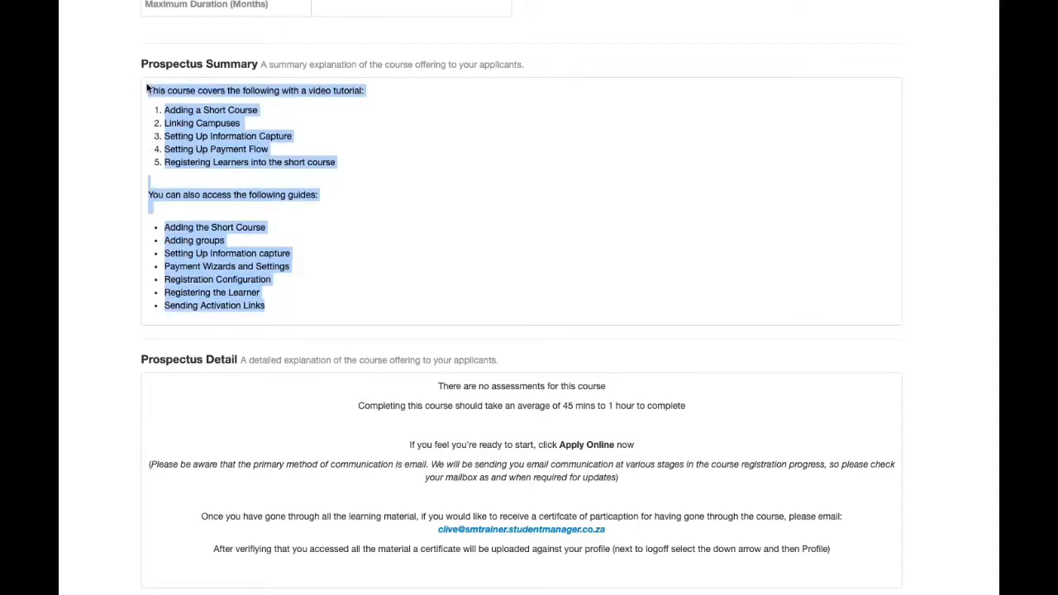
{"action": "scroll", "coordinate": [261, 153], "scroll_direction": "down", "scroll_amount": 3}
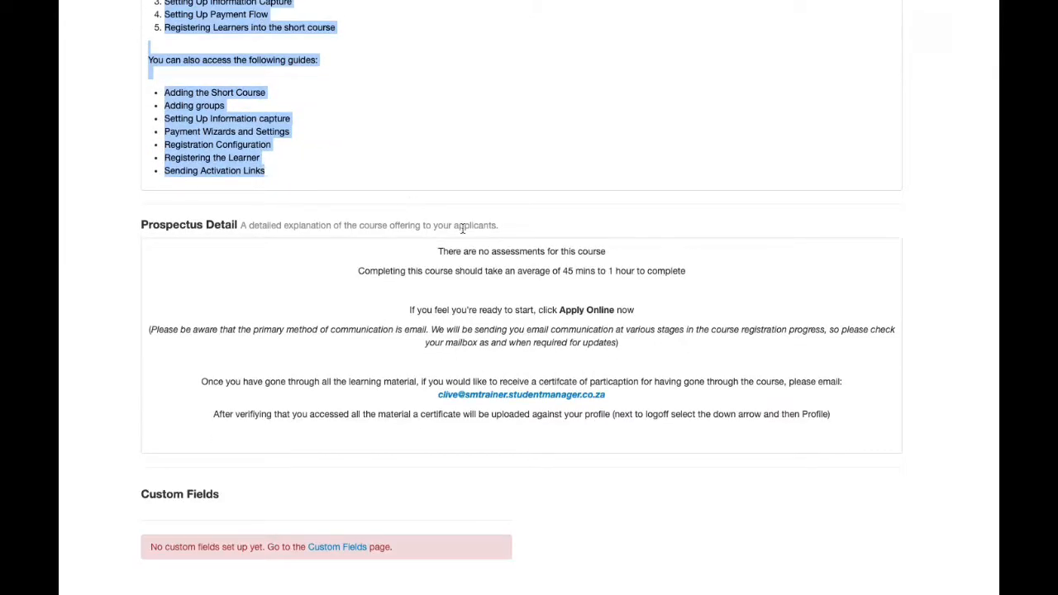
{"action": "scroll", "coordinate": [463, 228], "scroll_direction": "up", "scroll_amount": 13}
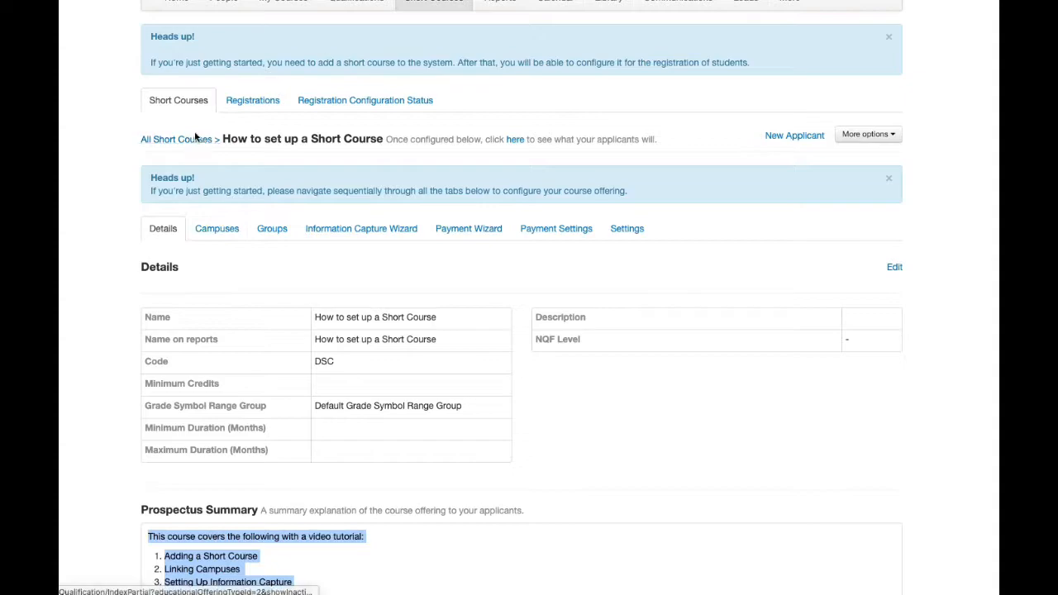
- Return to the list of all short courses and open the configuration of Internal Qualification Applications
{"action": "left_click", "coordinate": [197, 139]}
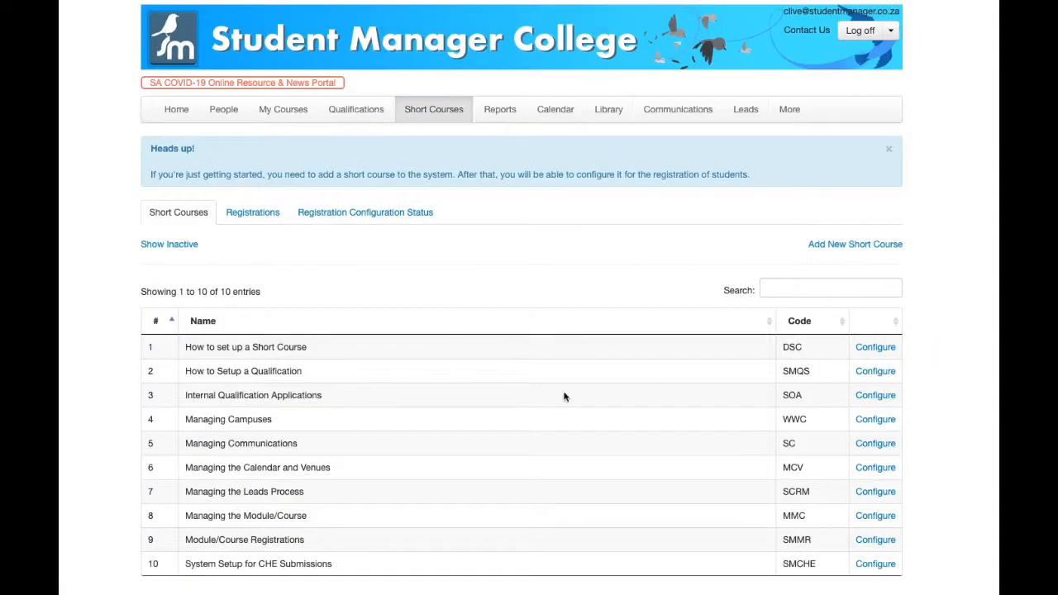
{"action": "left_click", "coordinate": [881, 397]}
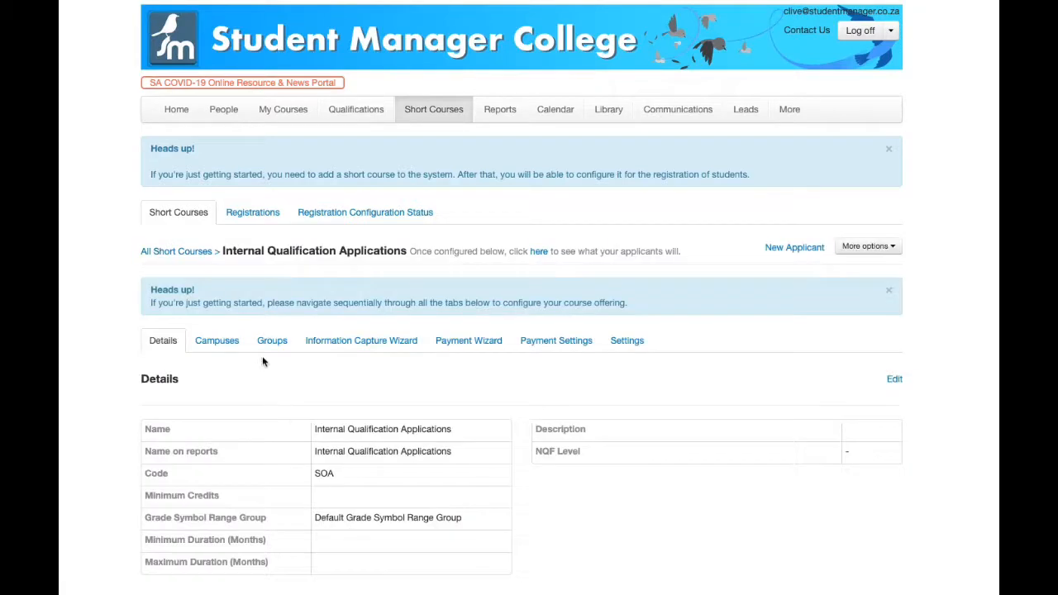
- Review the course's prospectus summary, open its details for editing and inspect the summary editor's link options without adding a link
{"action": "scroll", "coordinate": [248, 432], "scroll_direction": "down", "scroll_amount": 4}
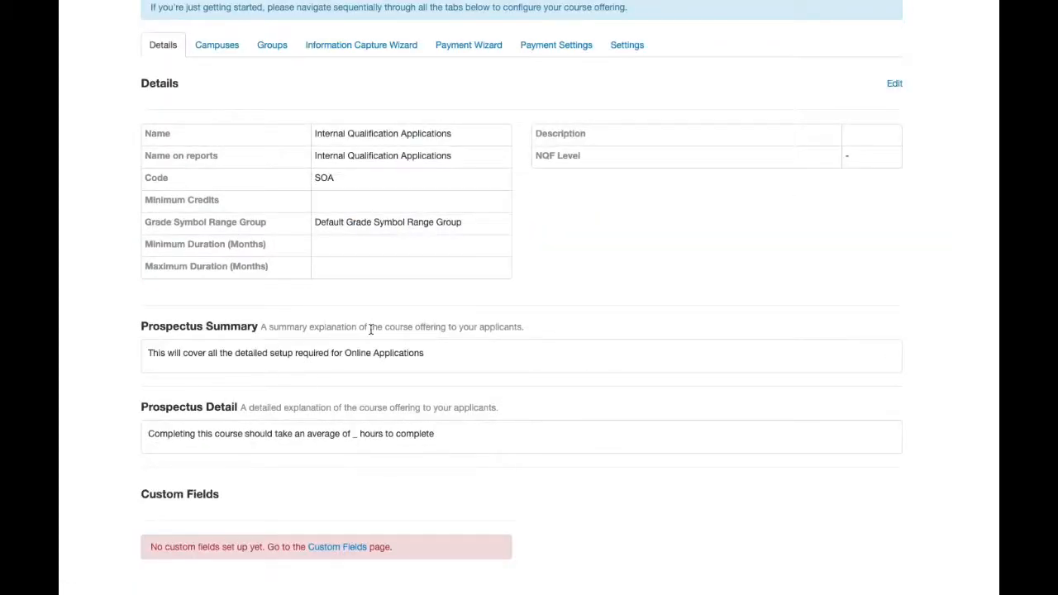
{"action": "left_click_drag", "start_coordinate": [454, 358], "coordinate": [137, 350]}
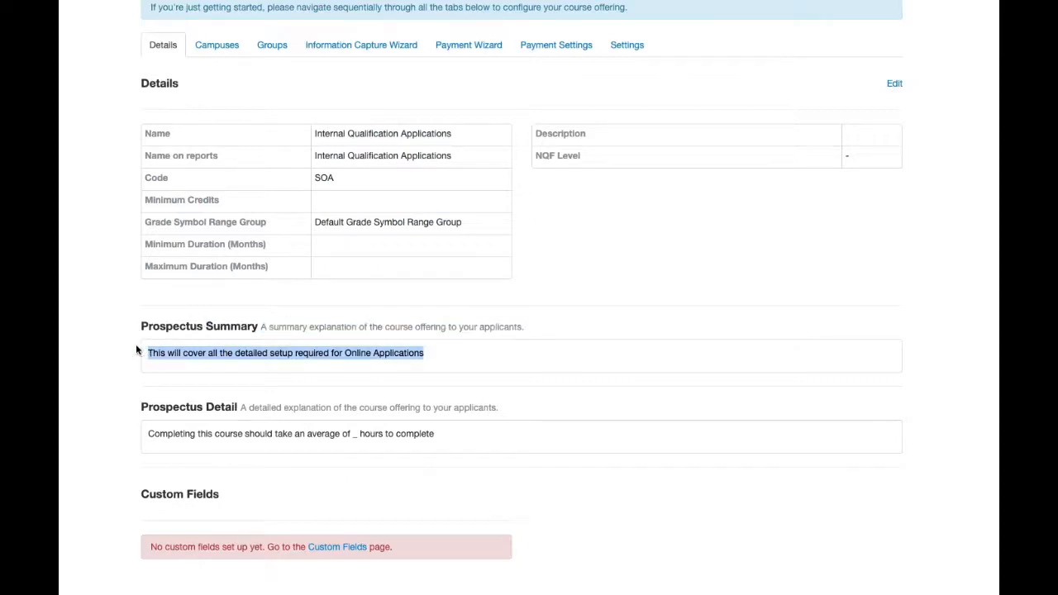
{"action": "left_click", "coordinate": [895, 86]}
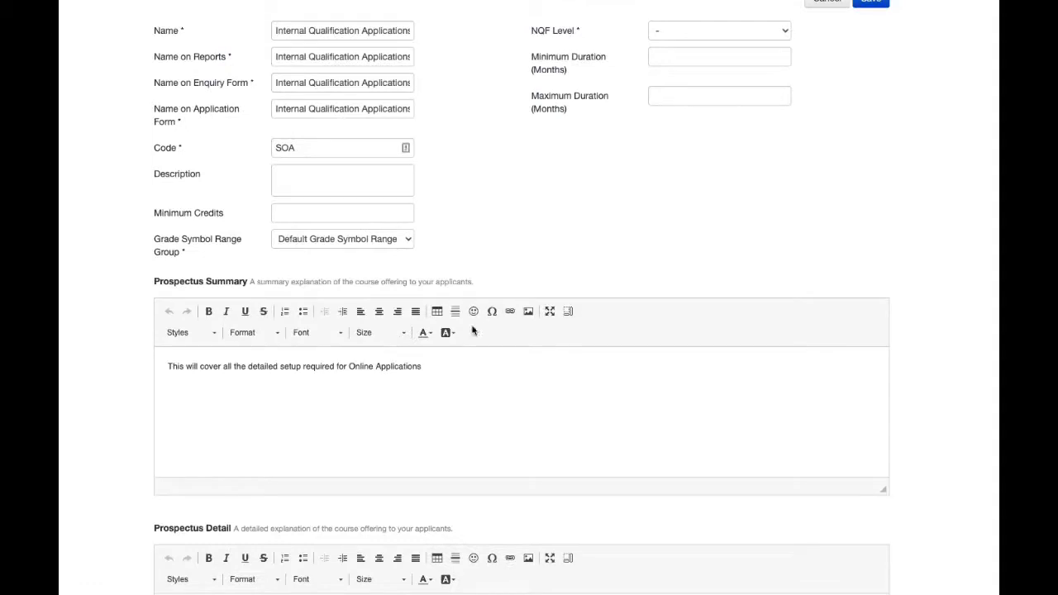
{"action": "left_click", "coordinate": [510, 311]}
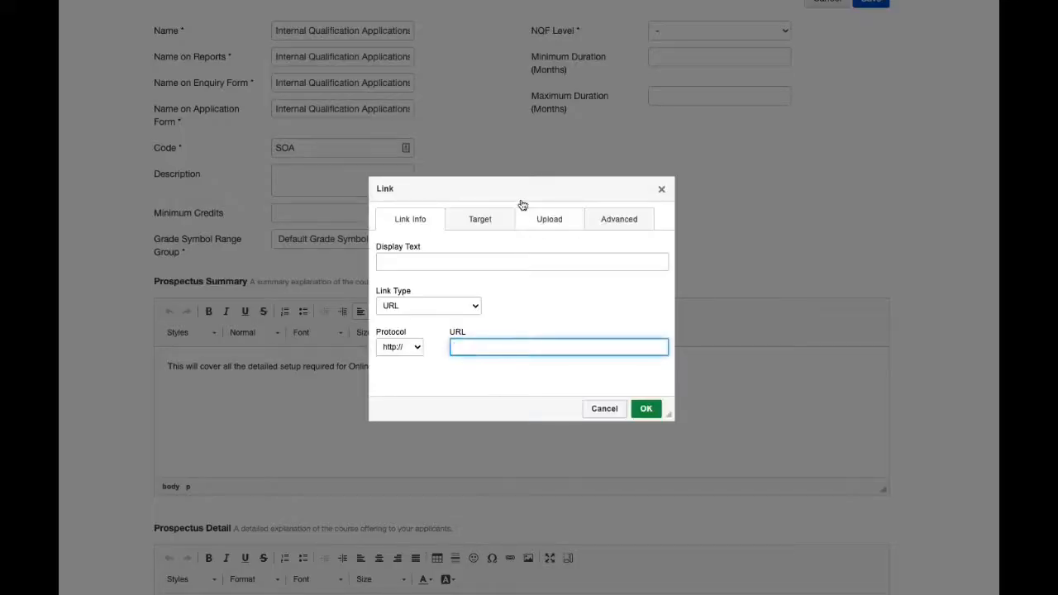
{"action": "left_click", "coordinate": [601, 409]}
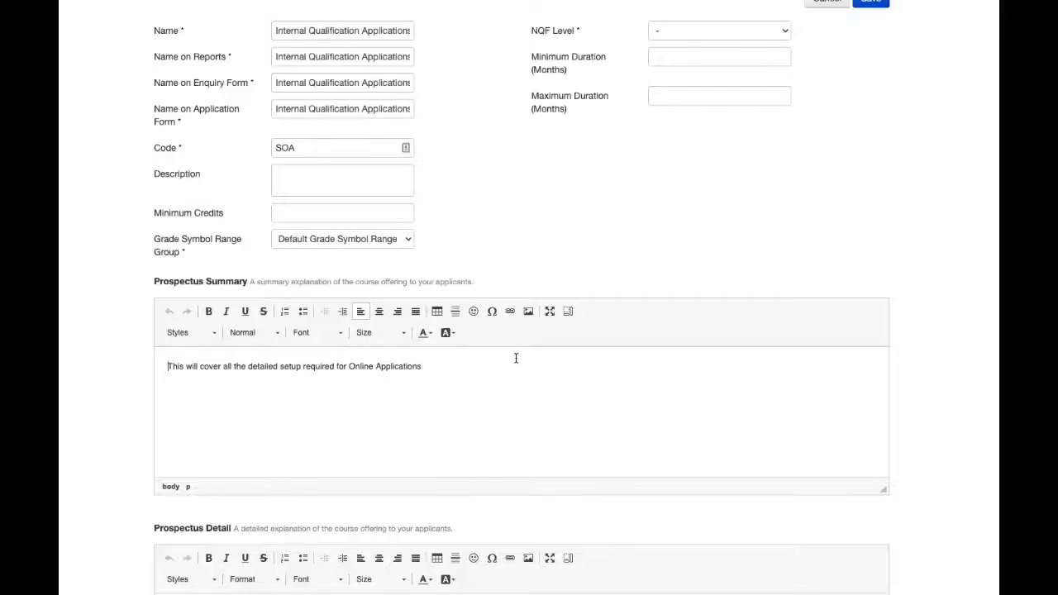
- Inspect the prospectus summary editor's image options without inserting an image, and cancel editing the course details
{"action": "left_click", "coordinate": [528, 312]}
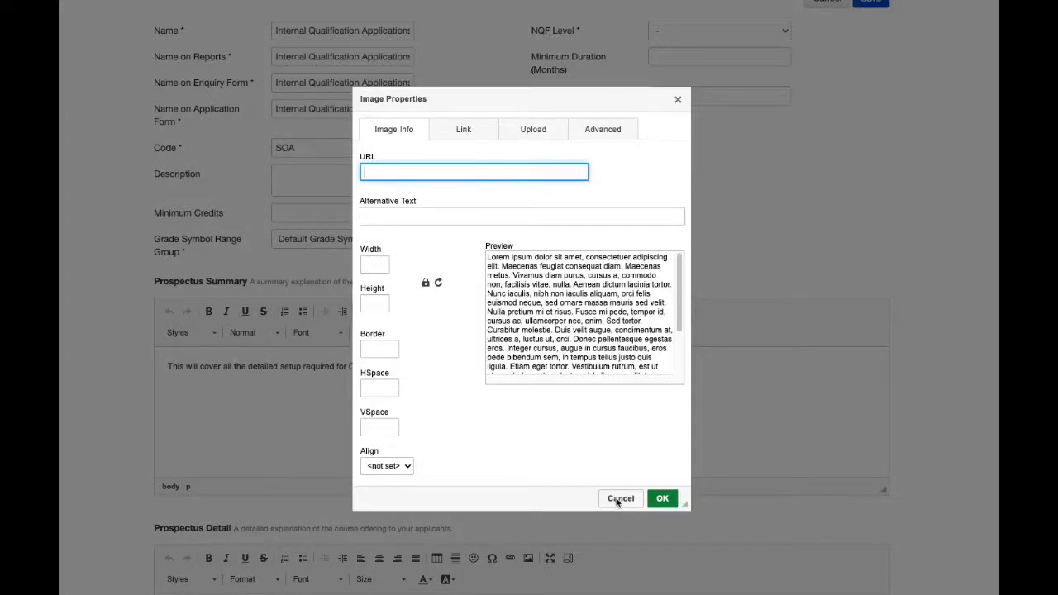
{"action": "left_click", "coordinate": [619, 499]}
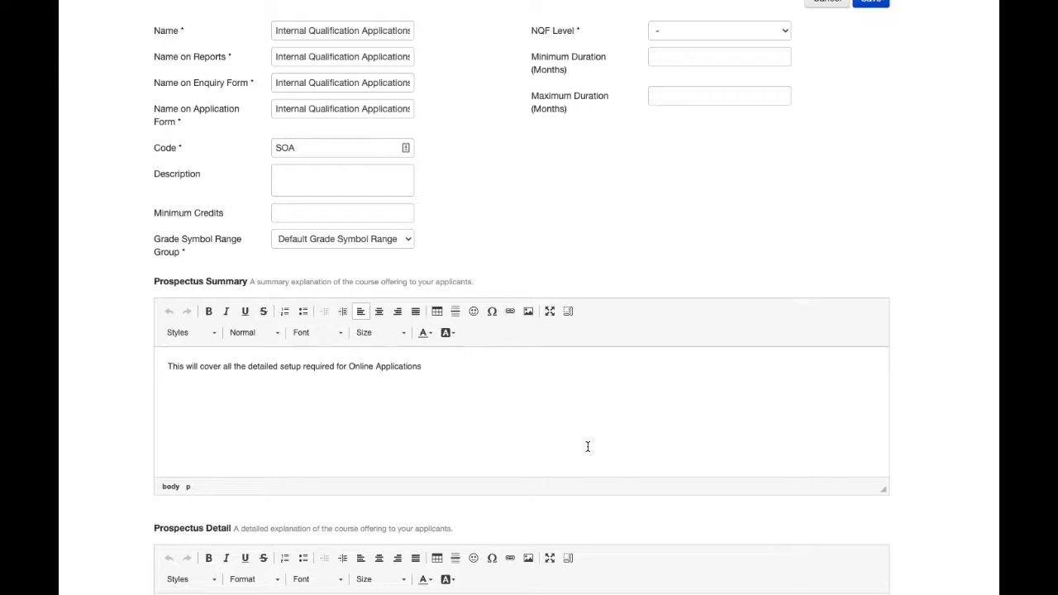
{"action": "left_click", "coordinate": [530, 310]}
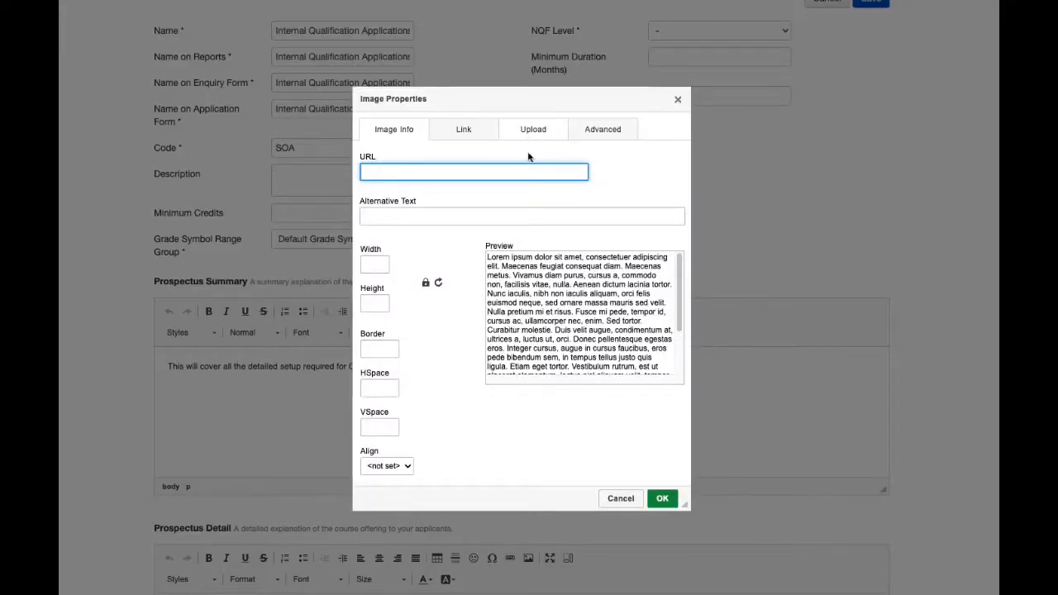
{"action": "left_click", "coordinate": [621, 498]}
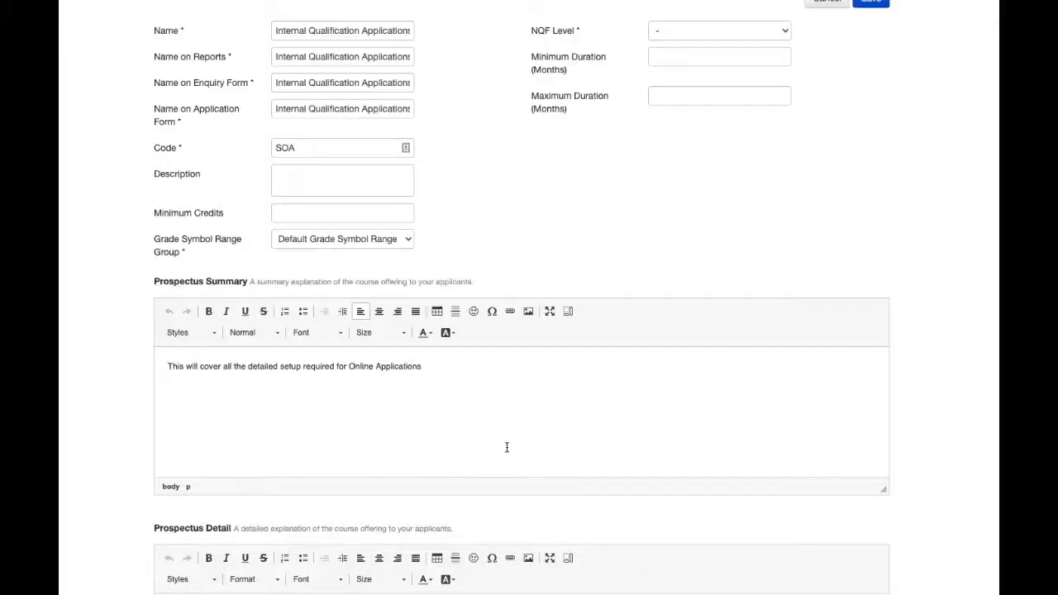
{"action": "scroll", "coordinate": [507, 447], "scroll_direction": "up", "scroll_amount": 4}
{"action": "left_click", "coordinate": [845, 293]}
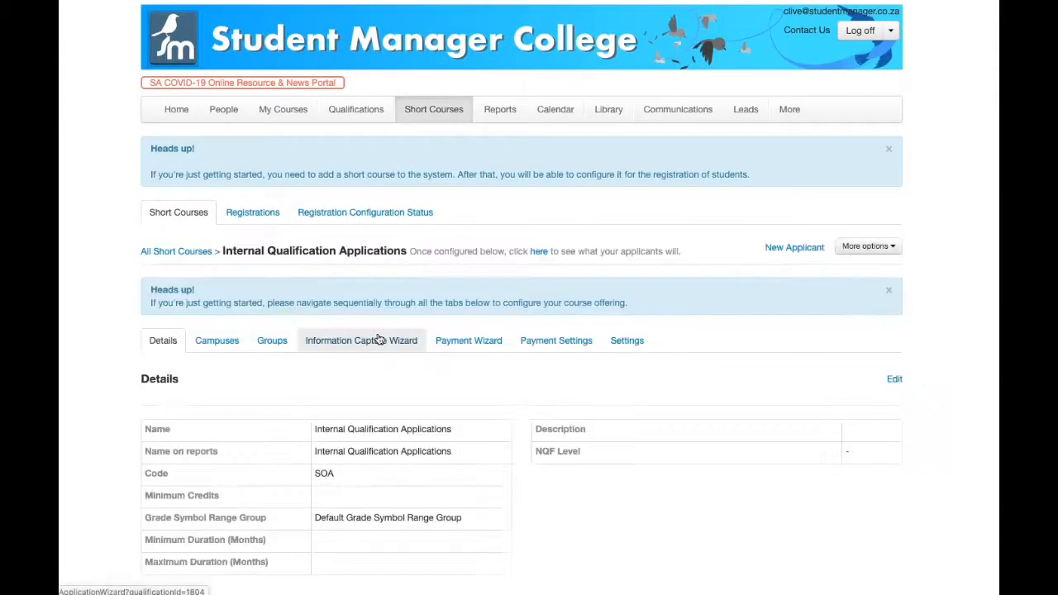
- Review the campuses offering this short course and the groups and registration dates configured for it
{"action": "left_click", "coordinate": [229, 344]}
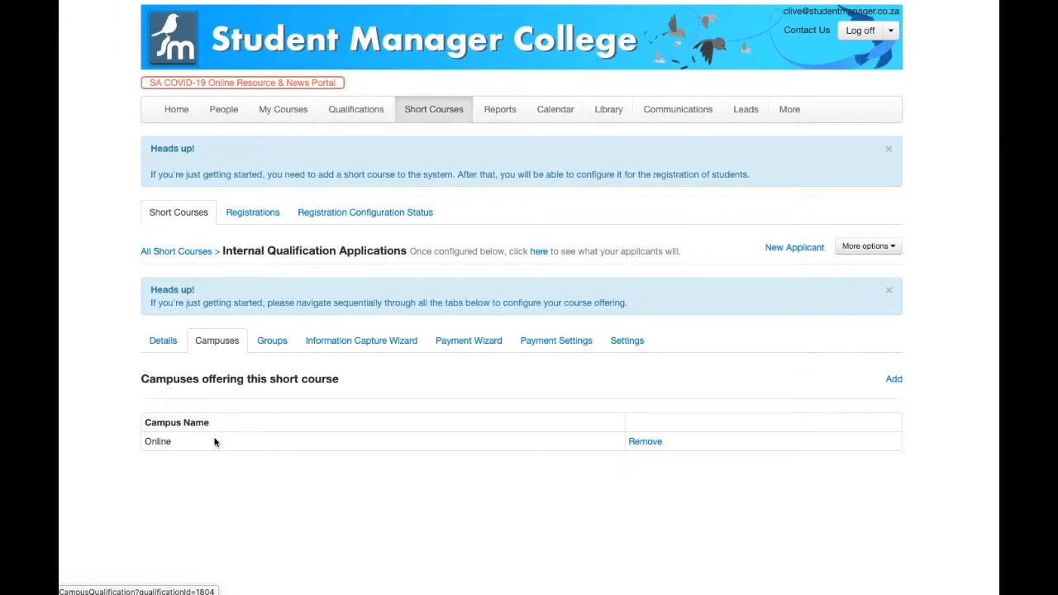
{"action": "left_click", "coordinate": [279, 341]}
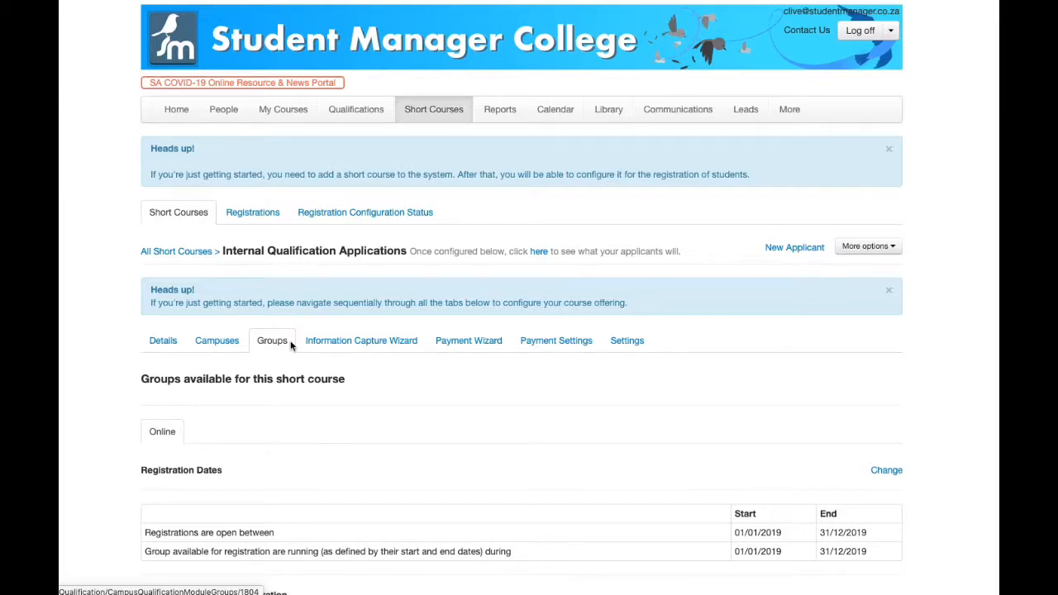
{"action": "scroll", "coordinate": [357, 355], "scroll_direction": "down", "scroll_amount": 3}
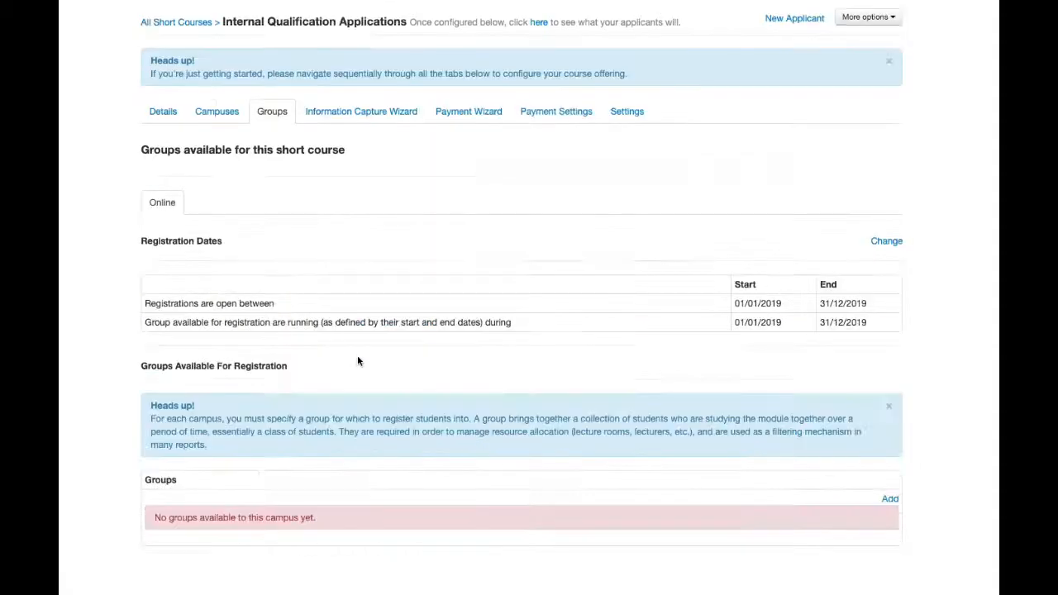
- Set the Online campus's registration open and close dates to 2020/01/01 and 2020/12/31
{"action": "left_click", "coordinate": [886, 241]}
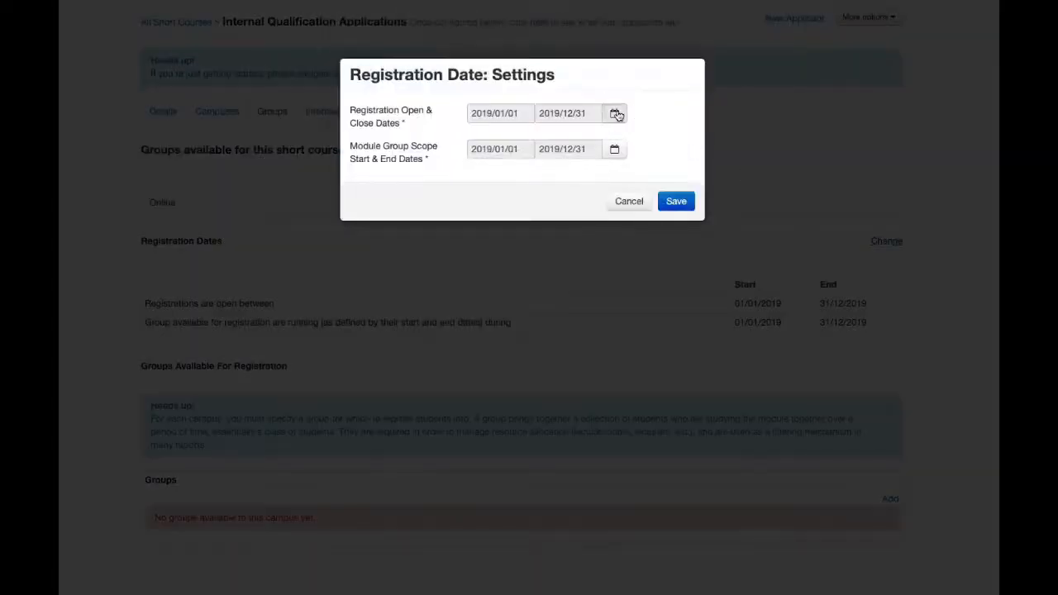
{"action": "left_click", "coordinate": [616, 114]}
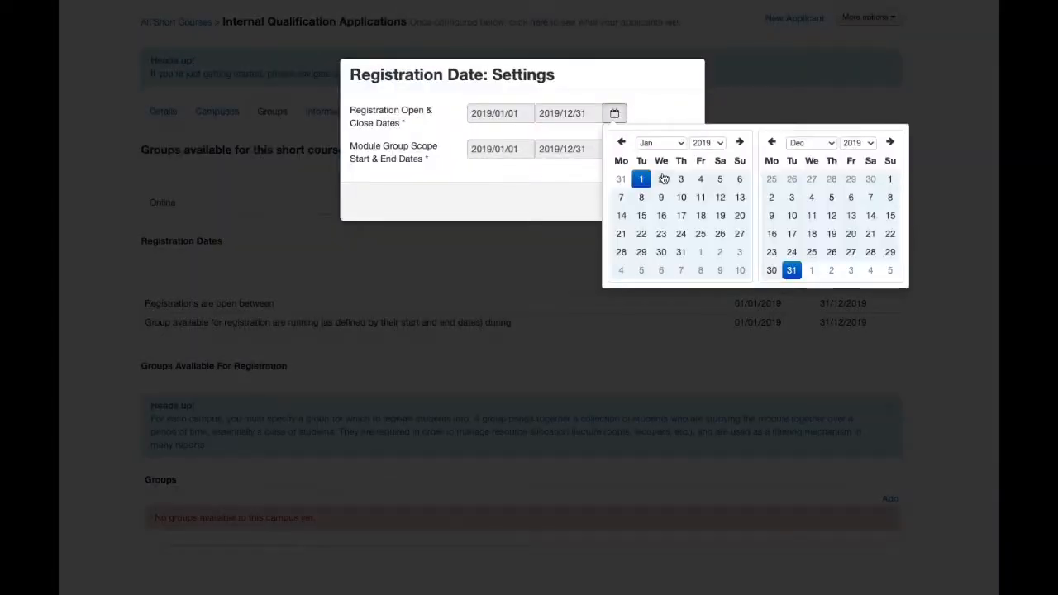
{"action": "left_click", "coordinate": [720, 143]}
{"action": "left_click", "coordinate": [706, 154]}
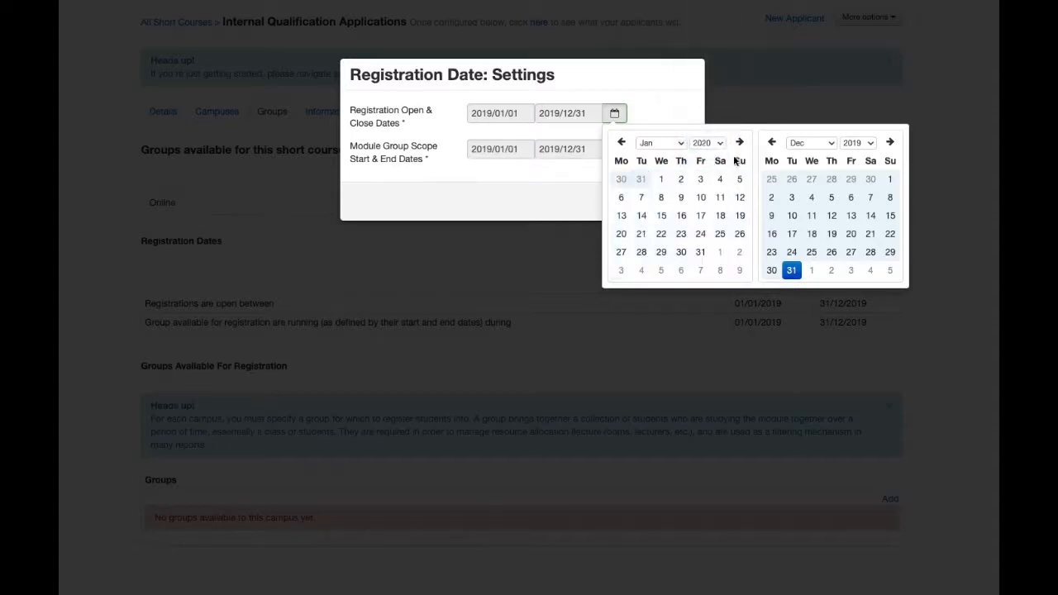
{"action": "left_click", "coordinate": [668, 178]}
{"action": "left_click", "coordinate": [874, 143]}
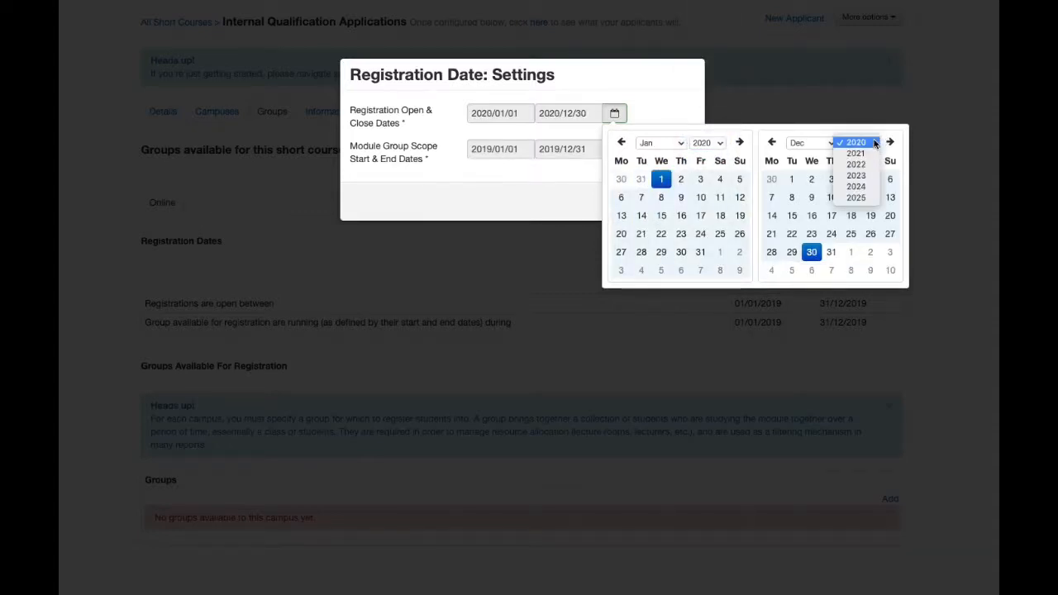
{"action": "left_click", "coordinate": [830, 253]}
{"action": "left_click", "coordinate": [832, 254]}
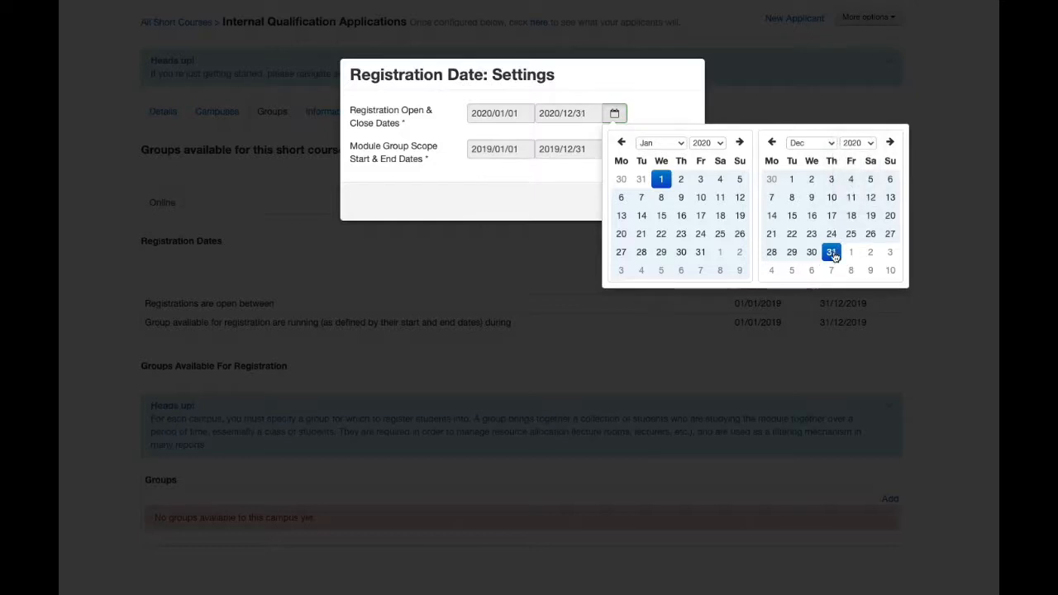
{"action": "left_click", "coordinate": [651, 99]}
- Set the module group scope dates to 2020/01/01 and 2020/12/31 and save the registration date settings
{"action": "left_click", "coordinate": [616, 151]}
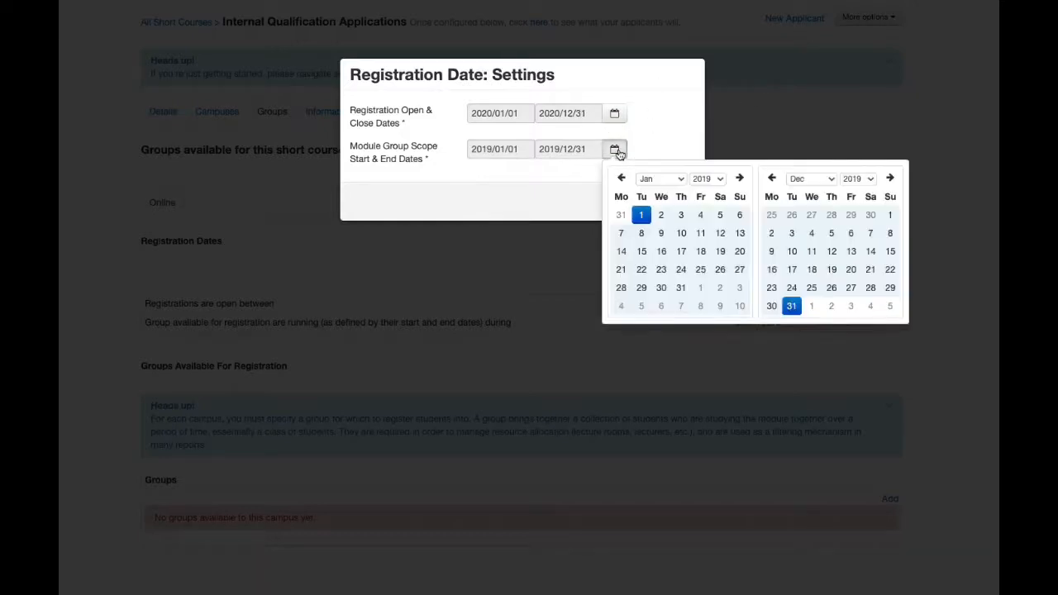
{"action": "left_click", "coordinate": [690, 179]}
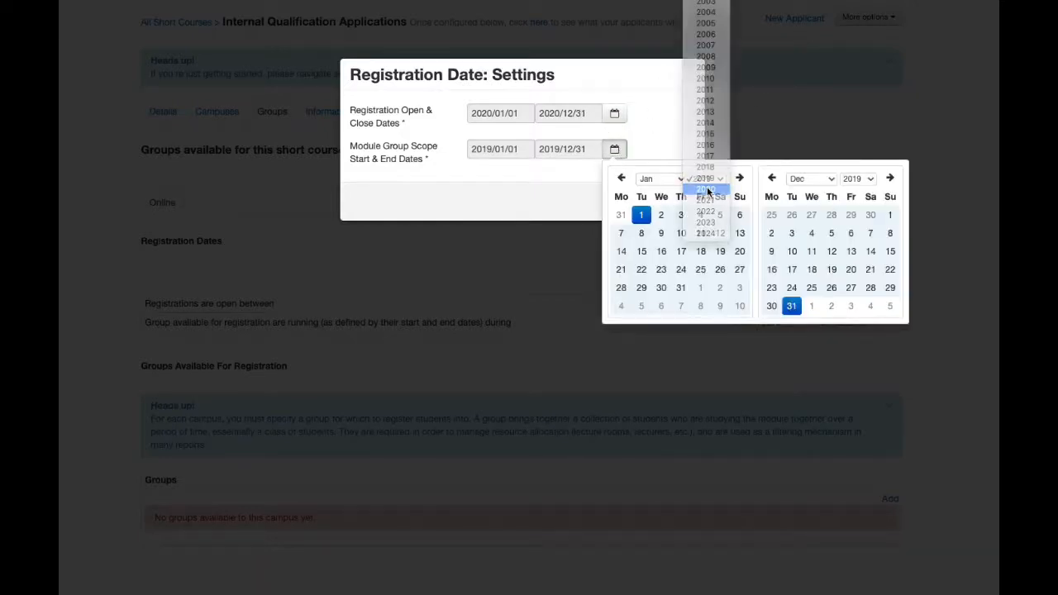
{"action": "left_click", "coordinate": [707, 191]}
{"action": "left_click", "coordinate": [661, 215]}
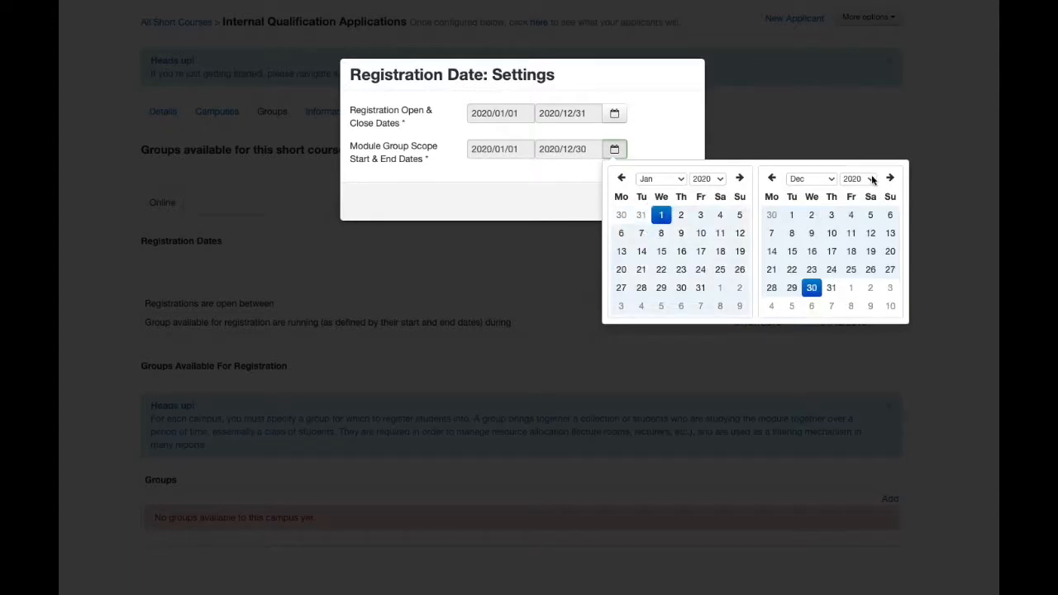
{"action": "left_click", "coordinate": [831, 287]}
{"action": "left_click", "coordinate": [644, 153]}
{"action": "left_click", "coordinate": [676, 201]}
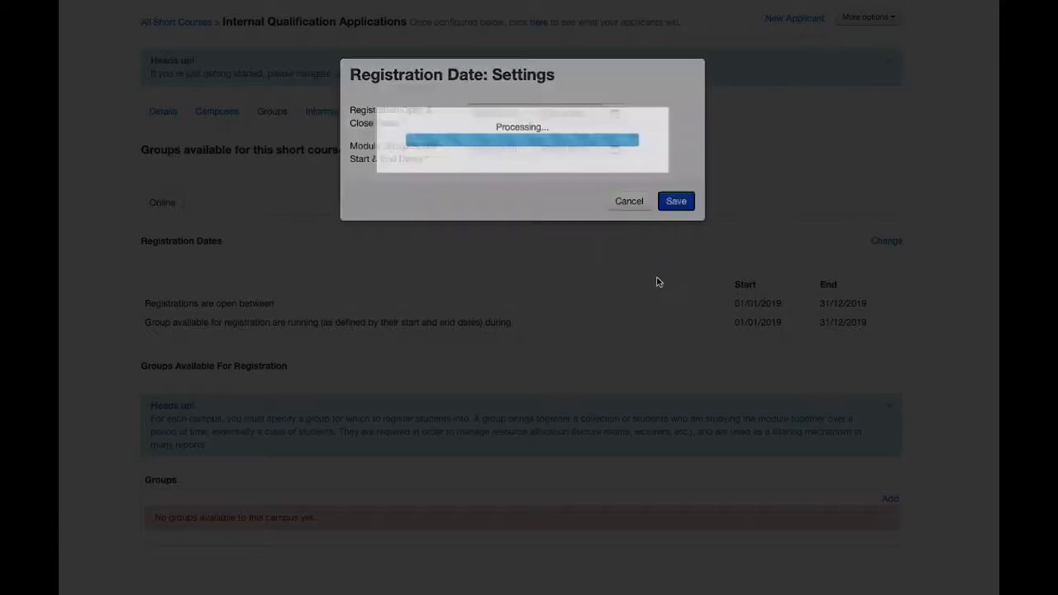
- Review the period in which registrations are open and its start and end dates in the registration dates table
{"action": "scroll", "coordinate": [442, 304], "scroll_direction": "down", "scroll_amount": 3}
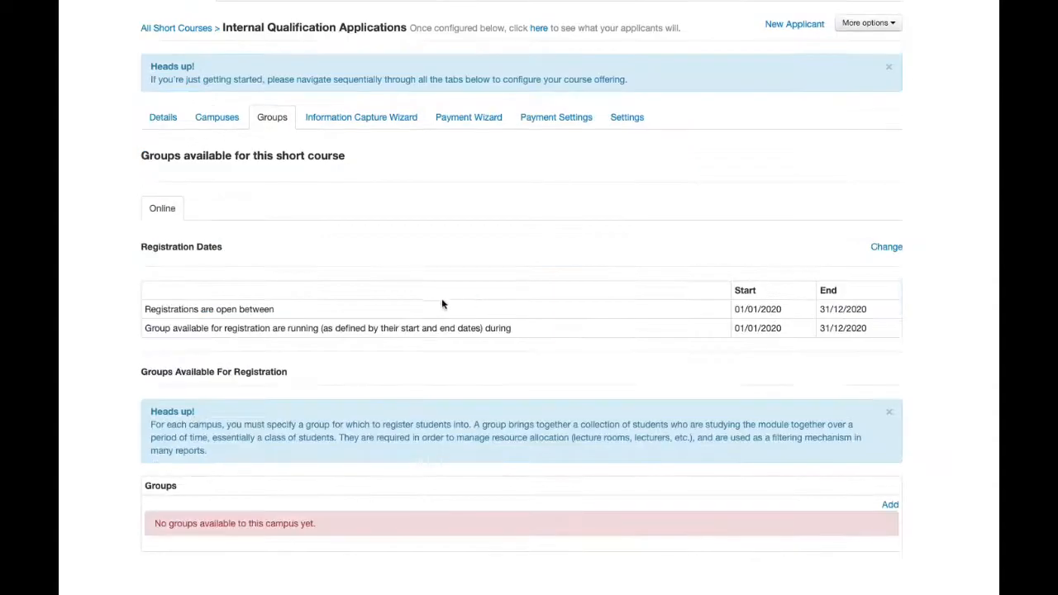
{"action": "left_click_drag", "start_coordinate": [145, 309], "coordinate": [292, 314]}
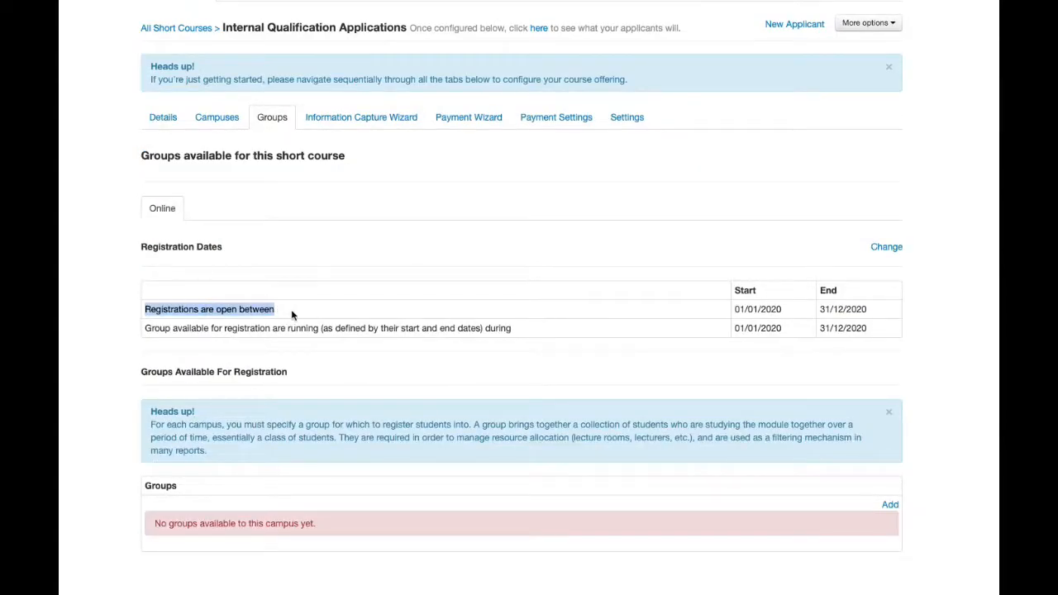
{"action": "left_click_drag", "start_coordinate": [877, 309], "coordinate": [730, 313]}
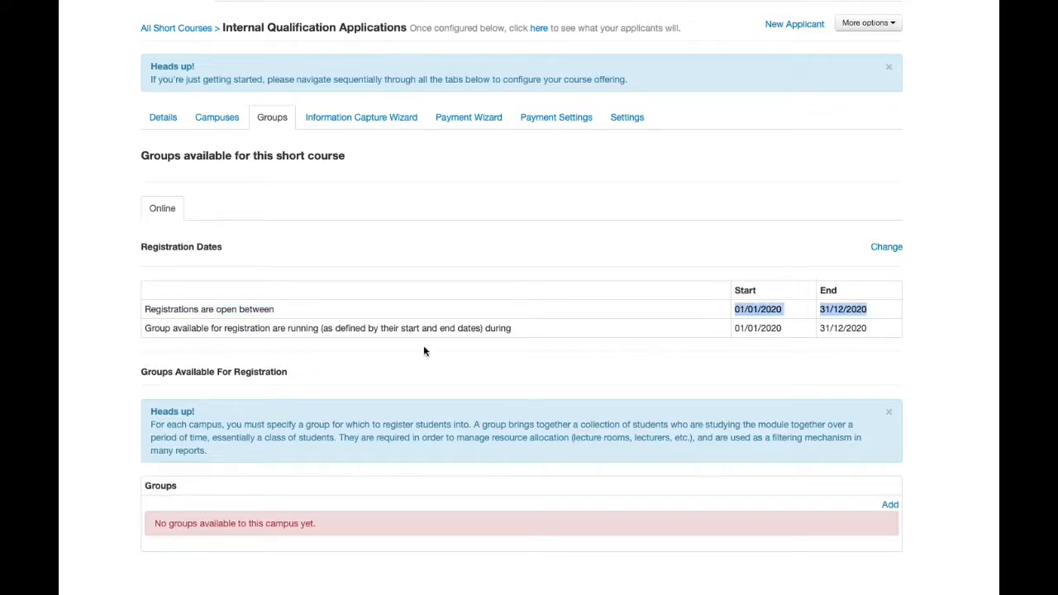
{"action": "left_click", "coordinate": [880, 323]}
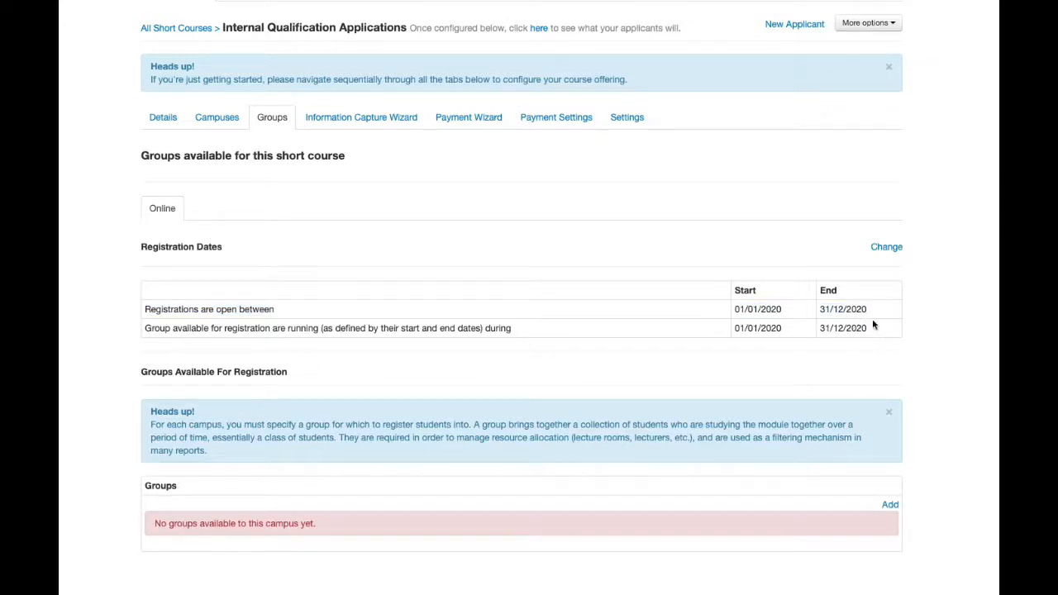
- Change the module group scope start date to 2020/06/01 and save the registration date settings
{"action": "left_click", "coordinate": [886, 247]}
{"action": "left_click", "coordinate": [614, 150]}
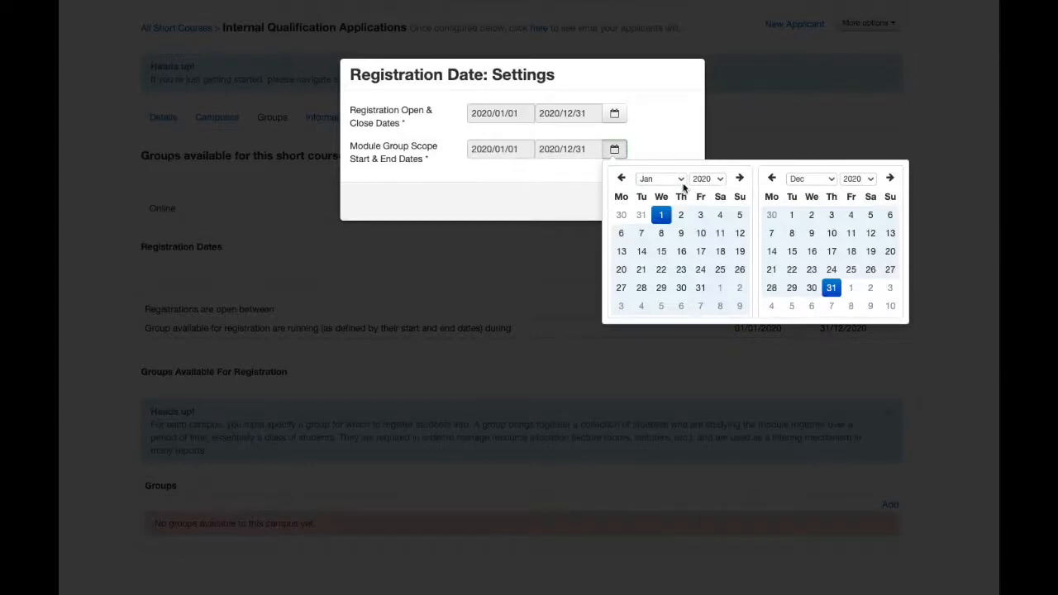
{"action": "left_click", "coordinate": [678, 179]}
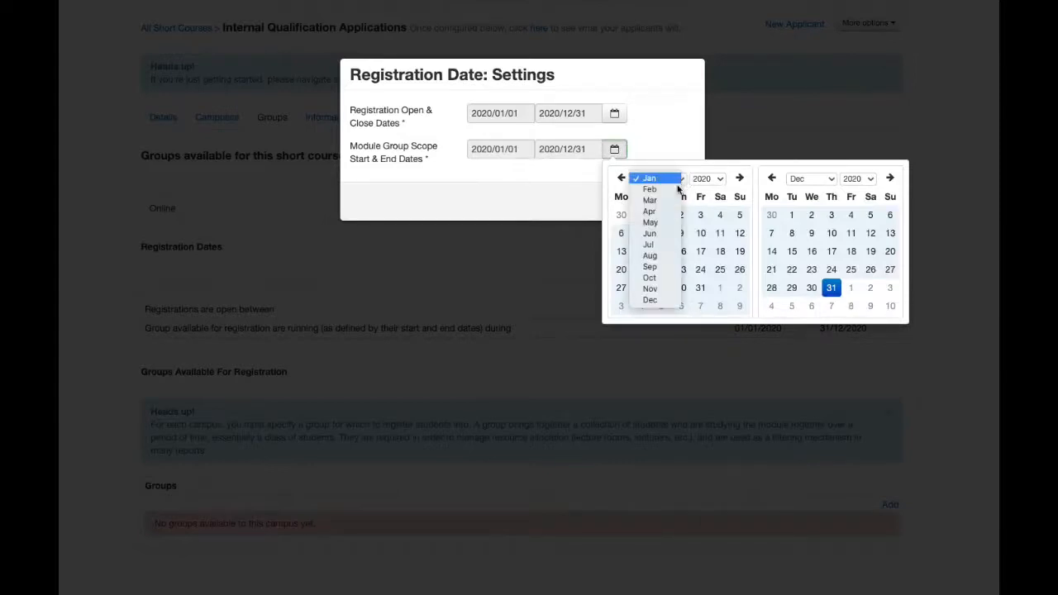
{"action": "left_click", "coordinate": [657, 233]}
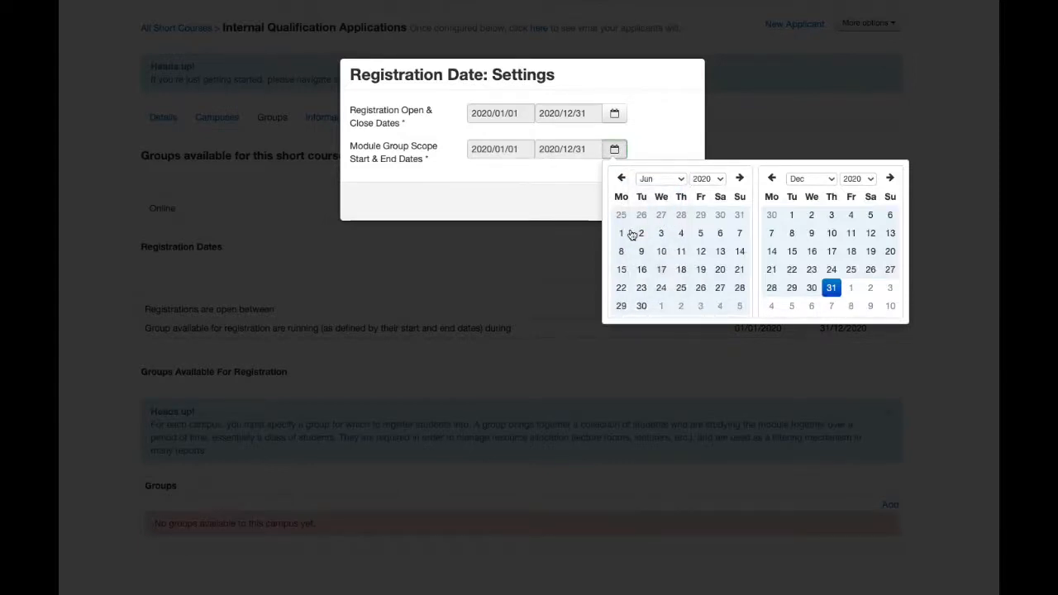
{"action": "left_click", "coordinate": [631, 235]}
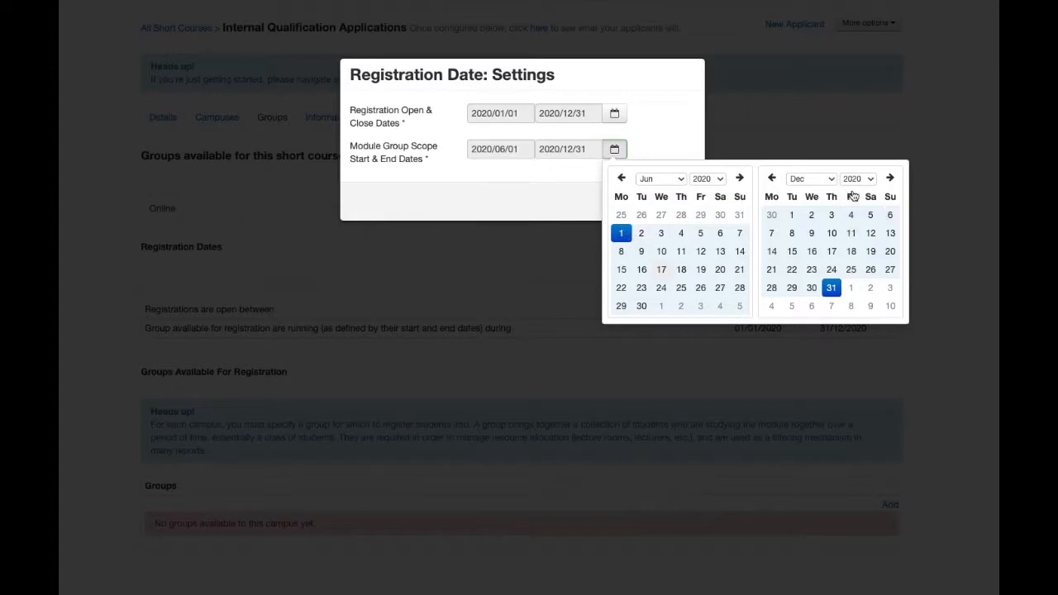
{"action": "left_click", "coordinate": [681, 130]}
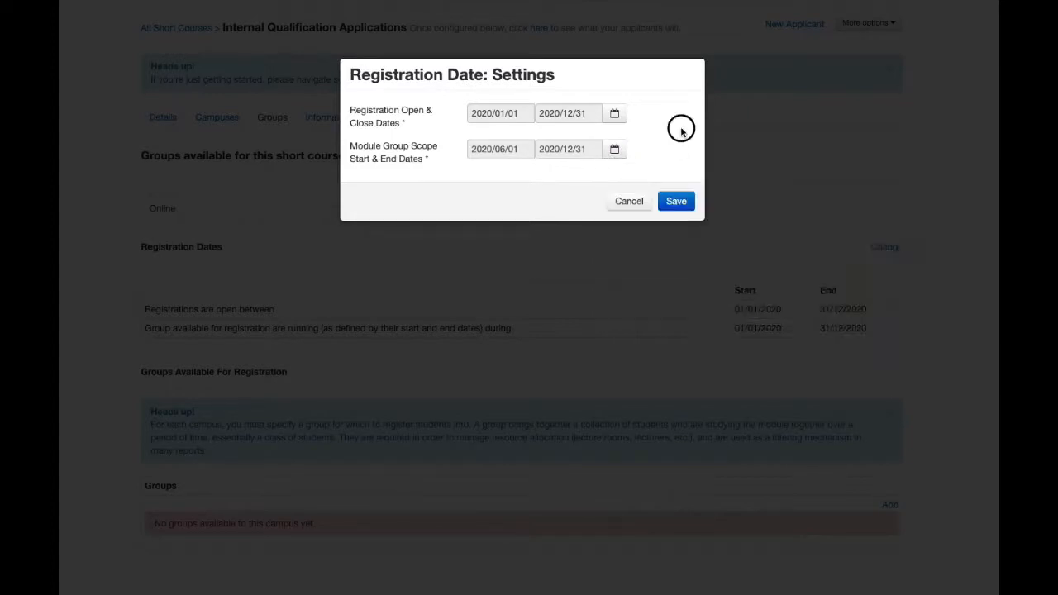
{"action": "left_click", "coordinate": [676, 201]}
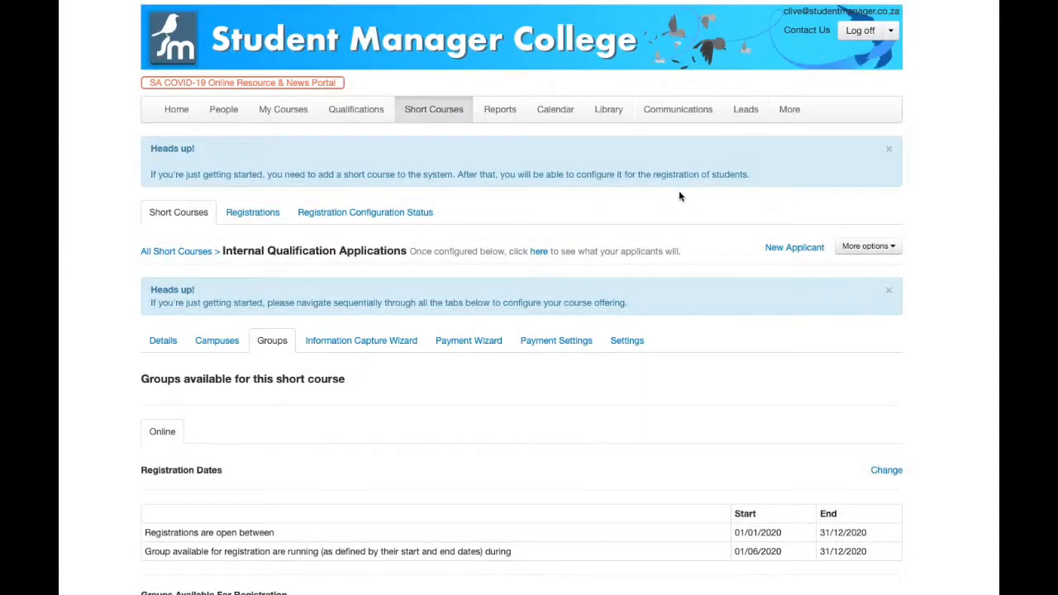
- Create a new module group for the Online campus with the name March and the code m20
{"action": "scroll", "coordinate": [679, 192], "scroll_direction": "down", "scroll_amount": 3}
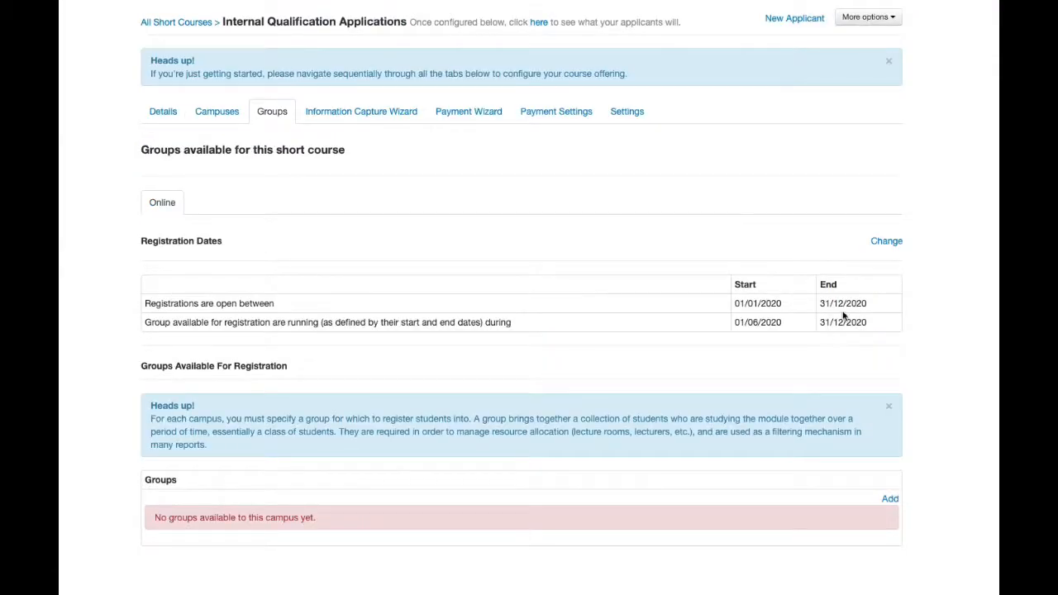
{"action": "left_click", "coordinate": [889, 498]}
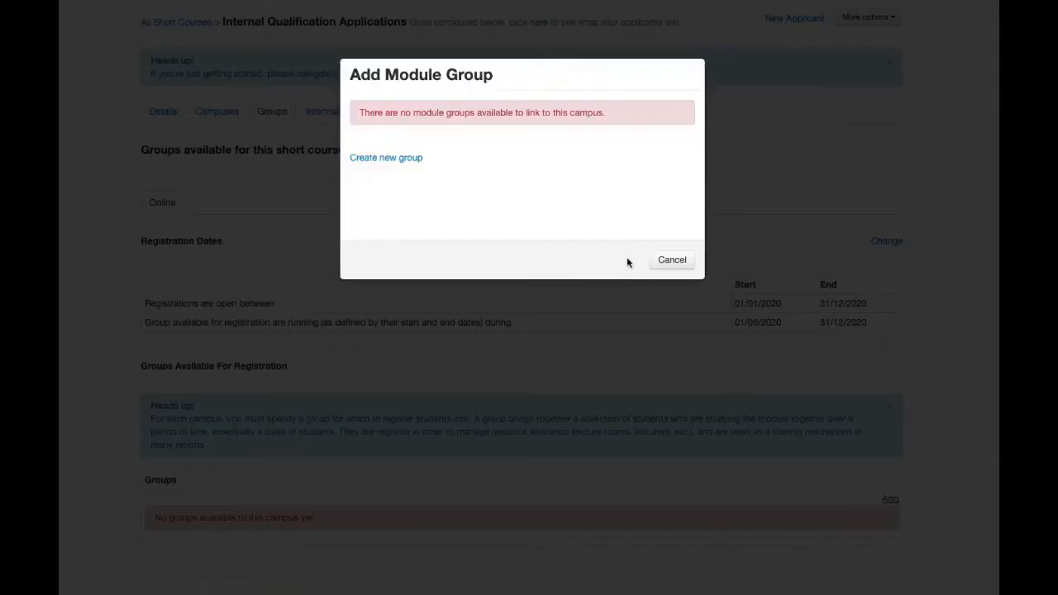
{"action": "left_click", "coordinate": [397, 165]}
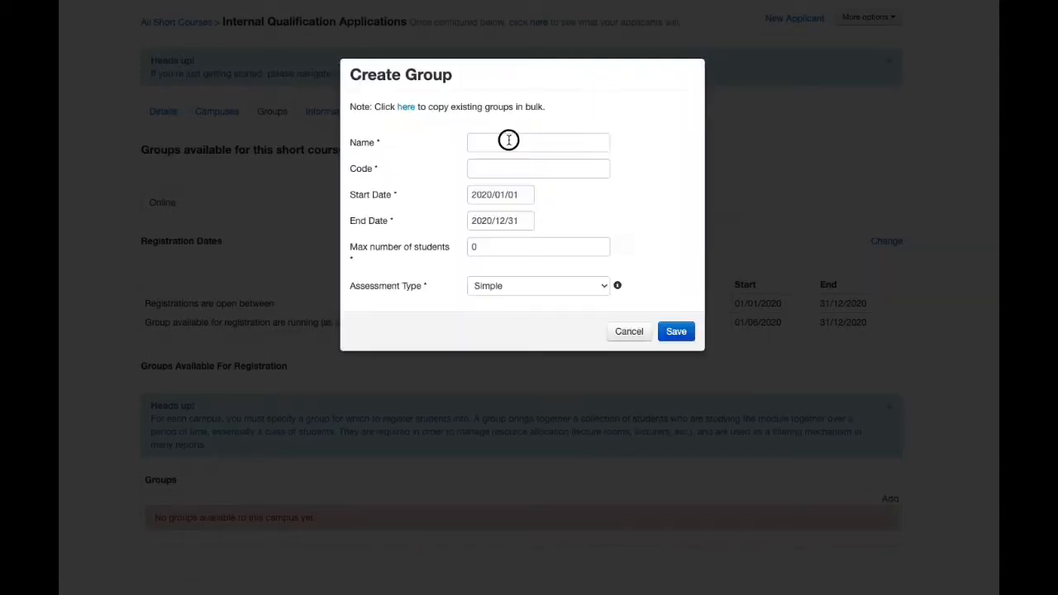
{"action": "left_click", "coordinate": [509, 141]}
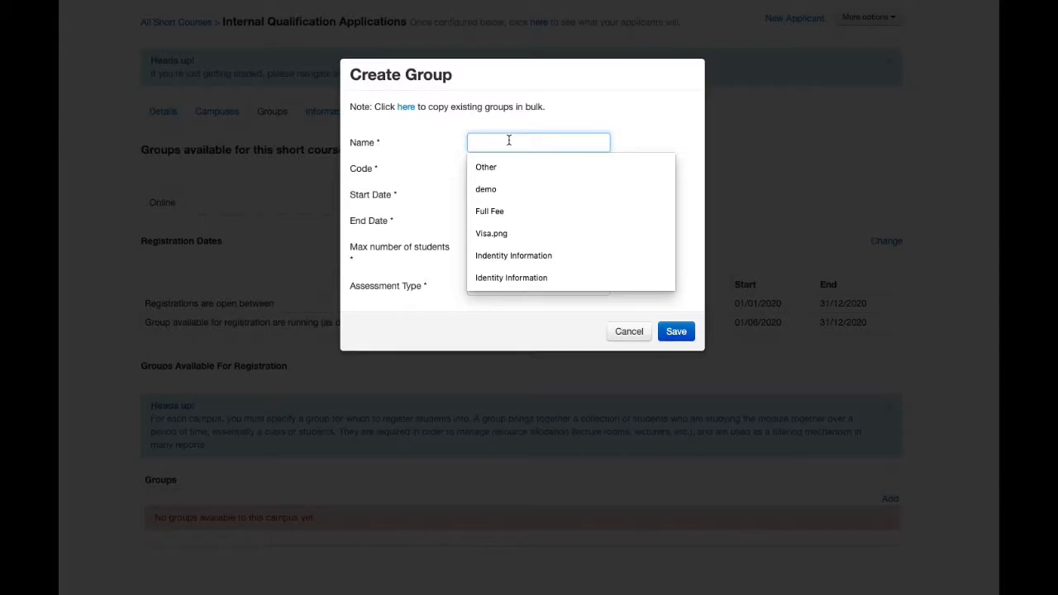
{"action": "type", "text": "M"}
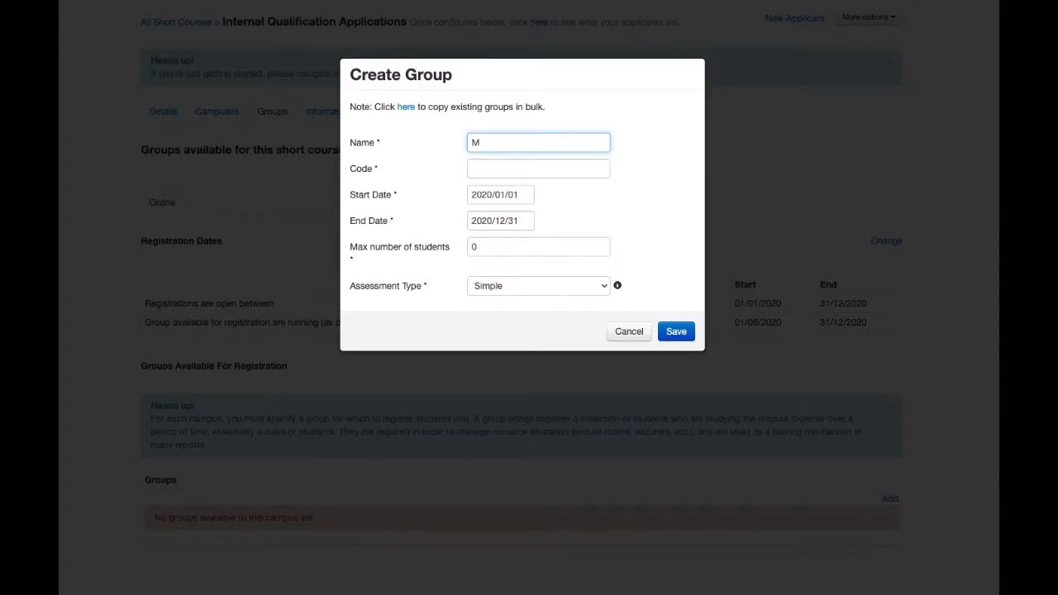
{"action": "type", "text": "rarch"}
{"action": "left_click", "coordinate": [517, 169]}
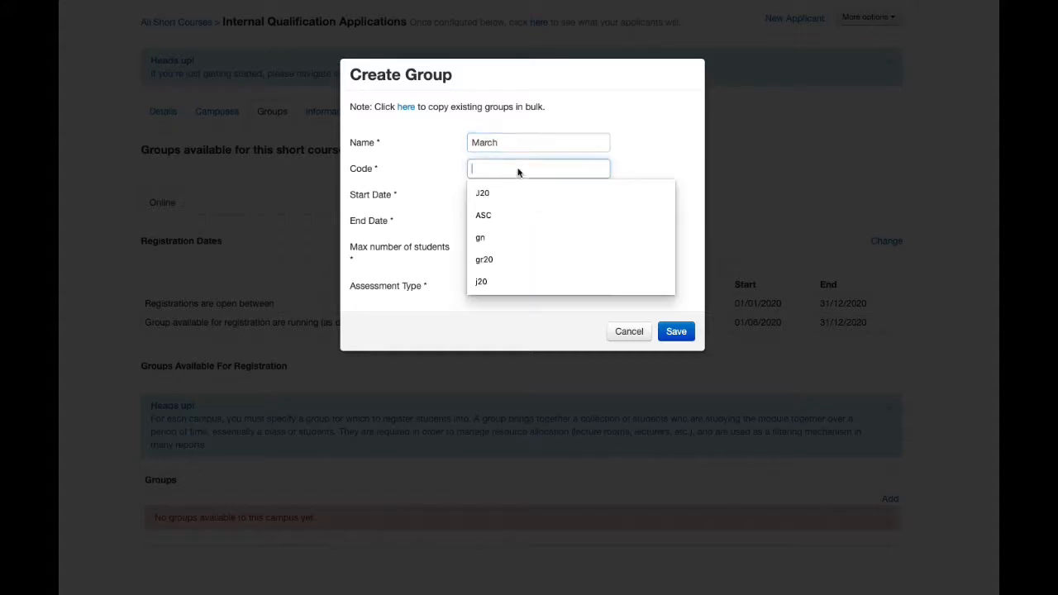
{"action": "type", "text": "m"}
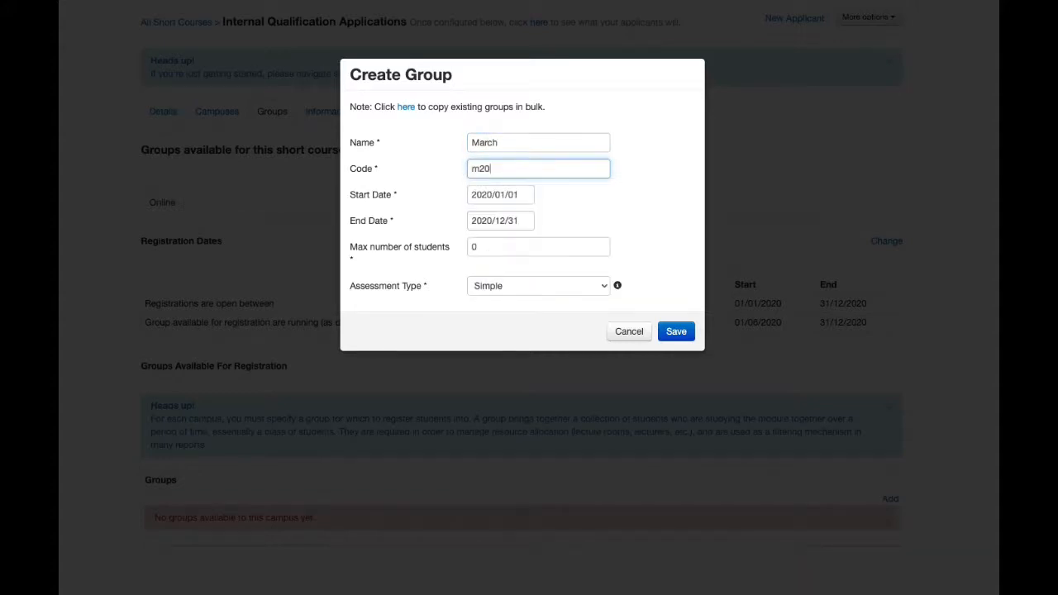
{"action": "type", "text": "20"}
- Set the March group's start date to 2020/03/01
{"action": "left_click", "coordinate": [523, 194]}
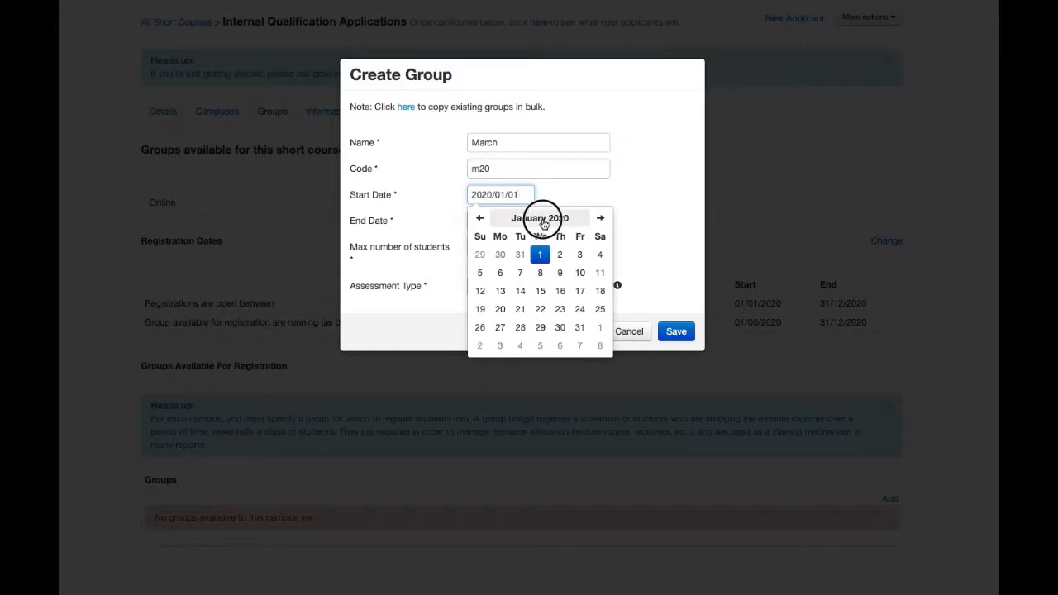
{"action": "left_click", "coordinate": [541, 217]}
{"action": "left_click", "coordinate": [557, 242]}
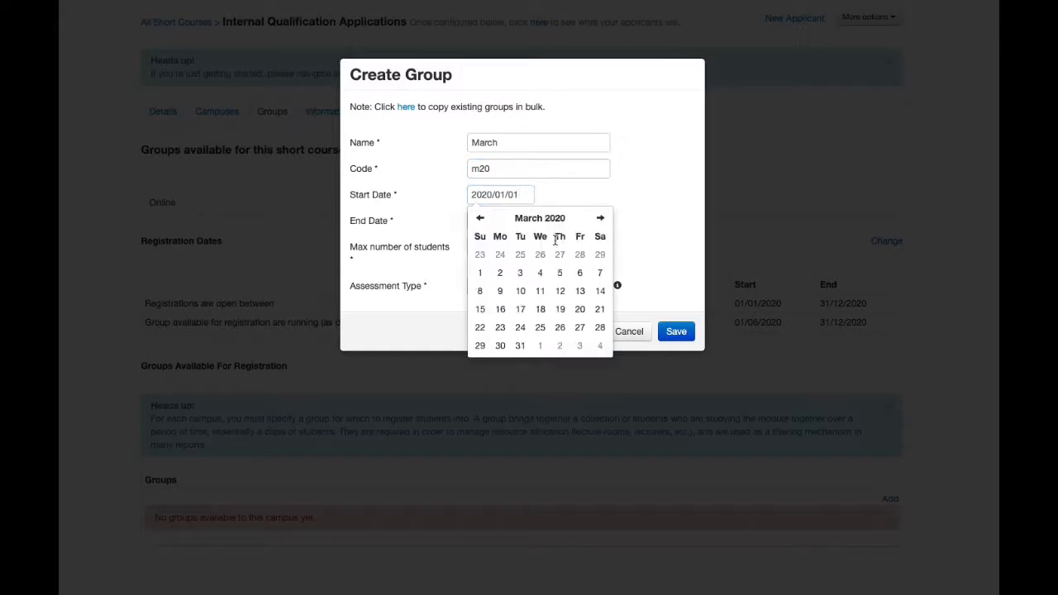
{"action": "left_click", "coordinate": [485, 272]}
{"action": "left_click", "coordinate": [524, 196]}
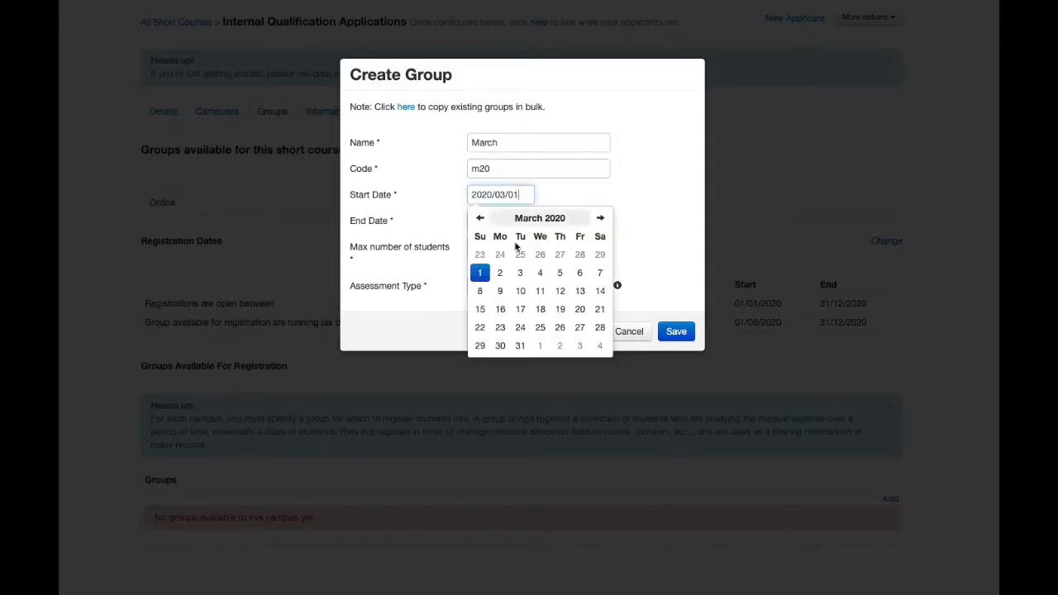
{"action": "left_click", "coordinate": [497, 272]}
{"action": "left_click", "coordinate": [526, 220]}
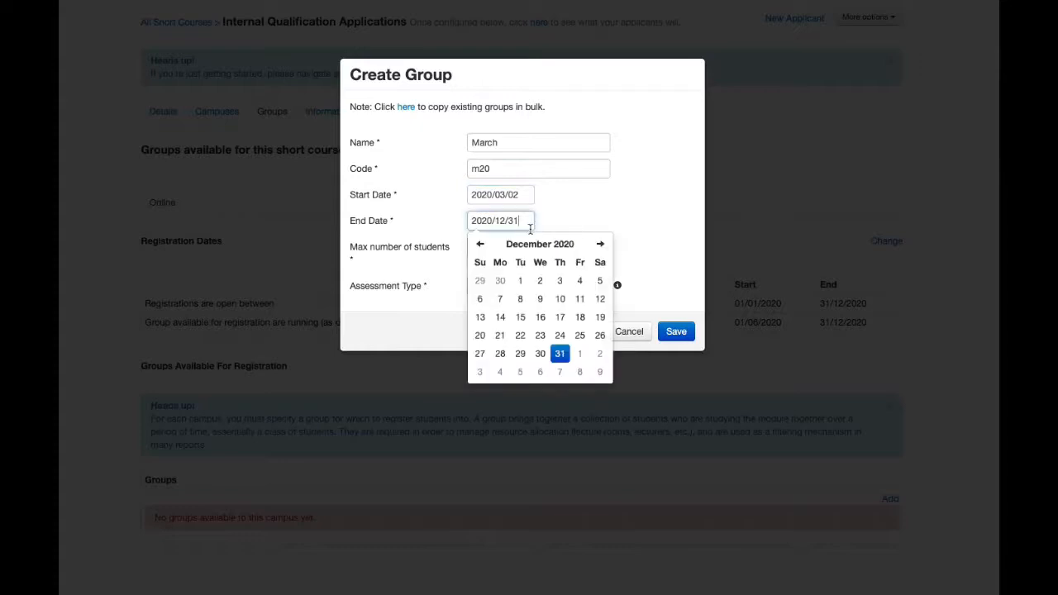
{"action": "left_click", "coordinate": [520, 194]}
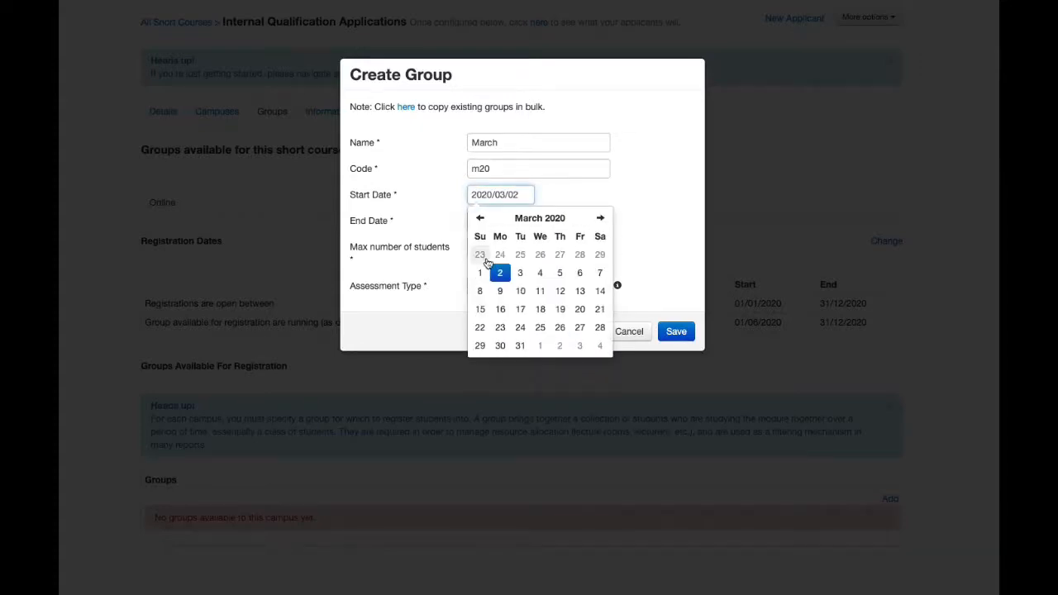
{"action": "left_click", "coordinate": [479, 272]}
- Set the March group's end date to 2020/03/31 and save the group
{"action": "left_click", "coordinate": [521, 218]}
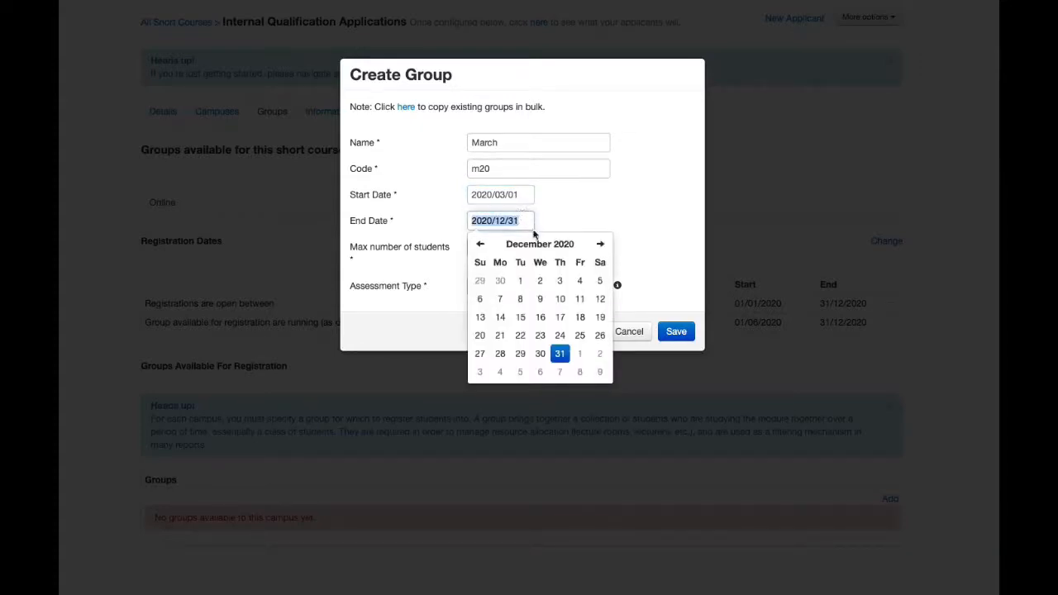
{"action": "left_click", "coordinate": [538, 244]}
{"action": "left_click", "coordinate": [558, 275]}
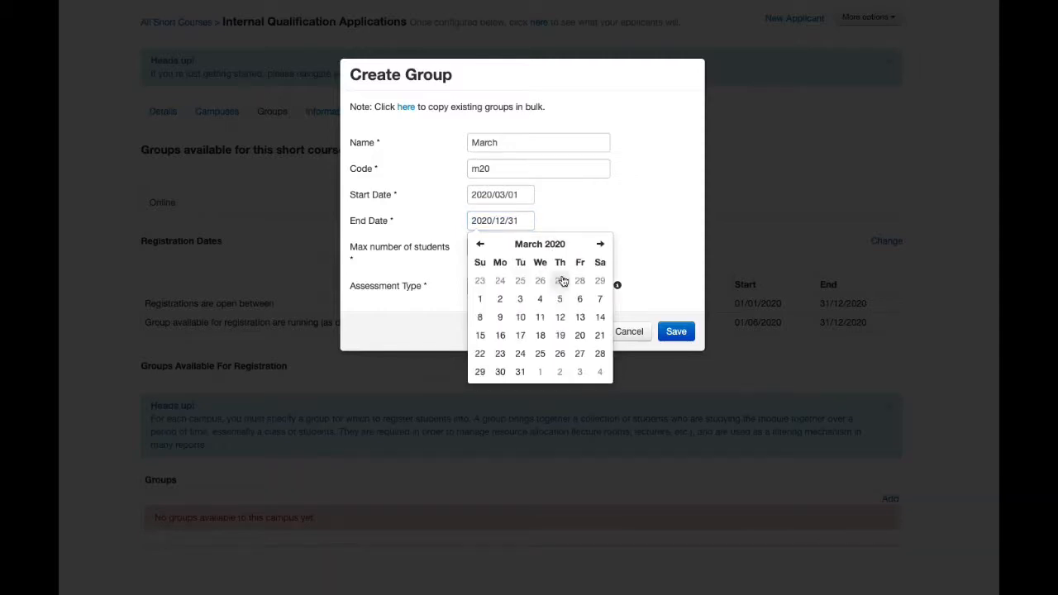
{"action": "left_click", "coordinate": [520, 371]}
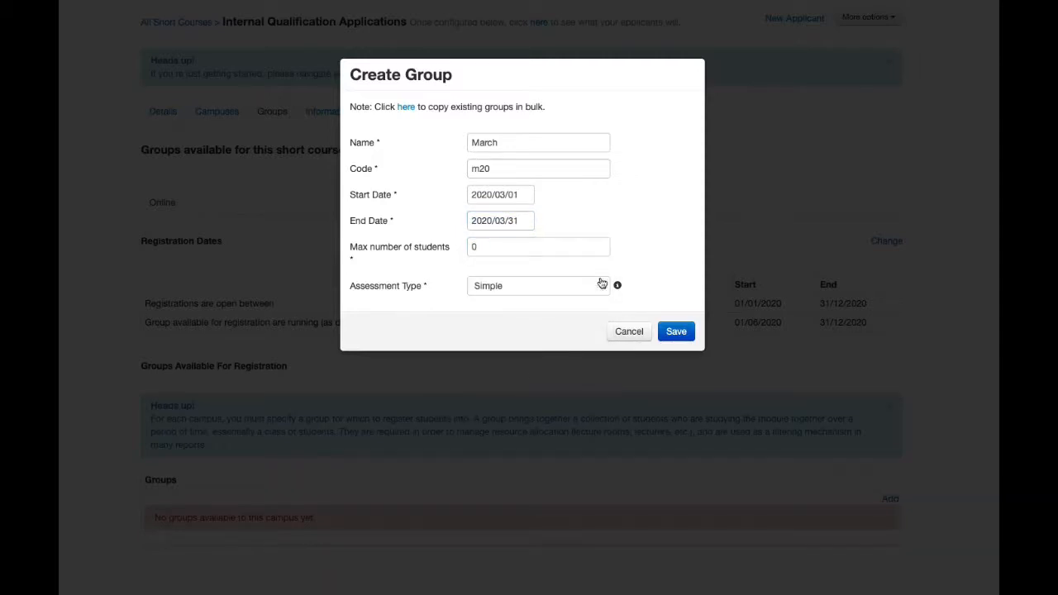
{"action": "left_click", "coordinate": [679, 333]}
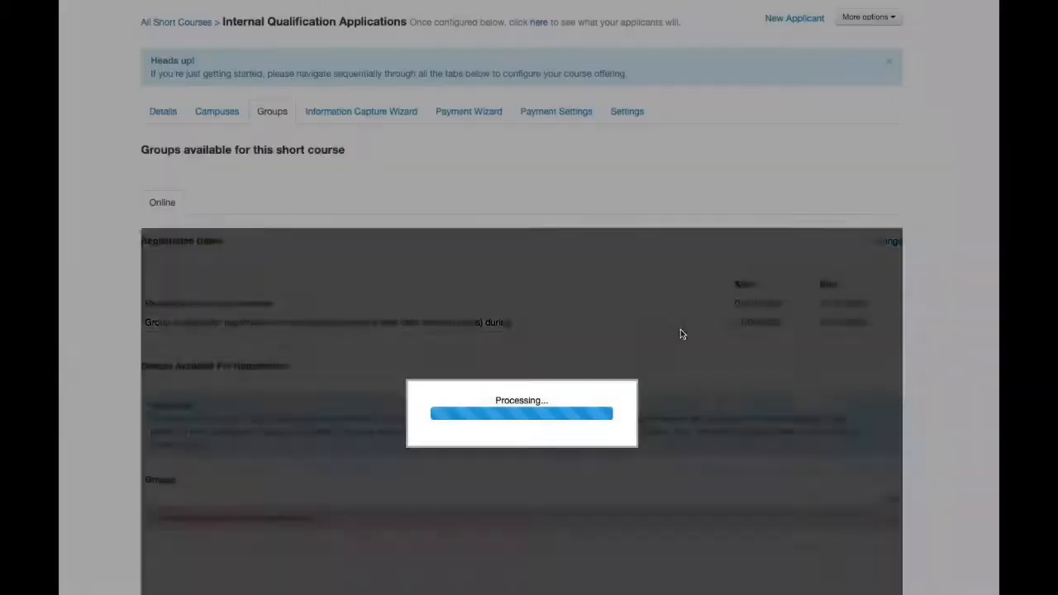
- Change the Online campus's module group scope start date to 2020/01/01 and save the registration date settings
{"action": "scroll", "coordinate": [682, 334], "scroll_direction": "down", "scroll_amount": 1}
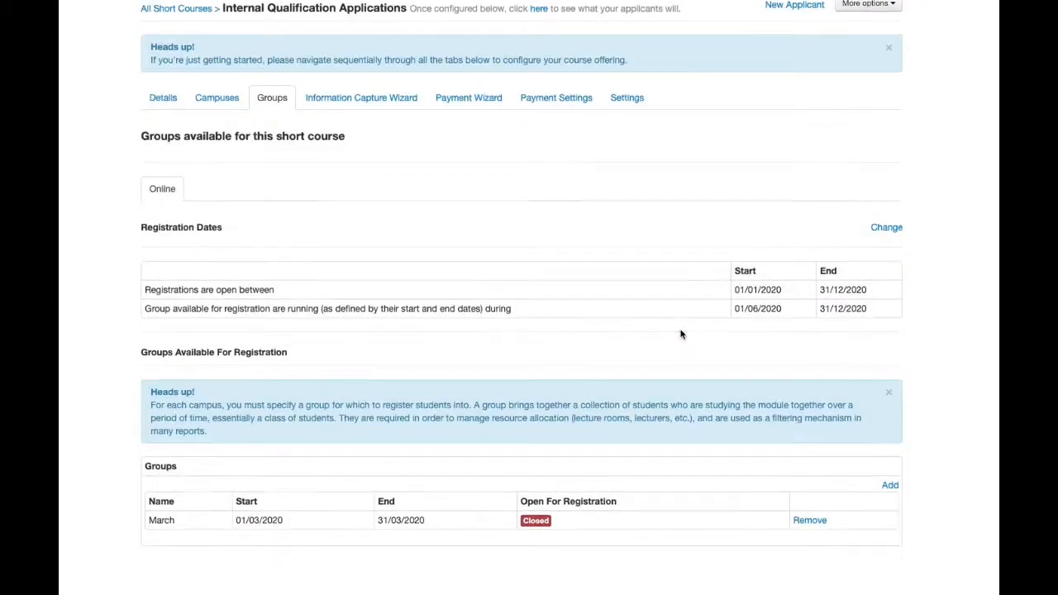
{"action": "left_click", "coordinate": [534, 520]}
{"action": "left_click", "coordinate": [761, 311]}
{"action": "left_click", "coordinate": [886, 228]}
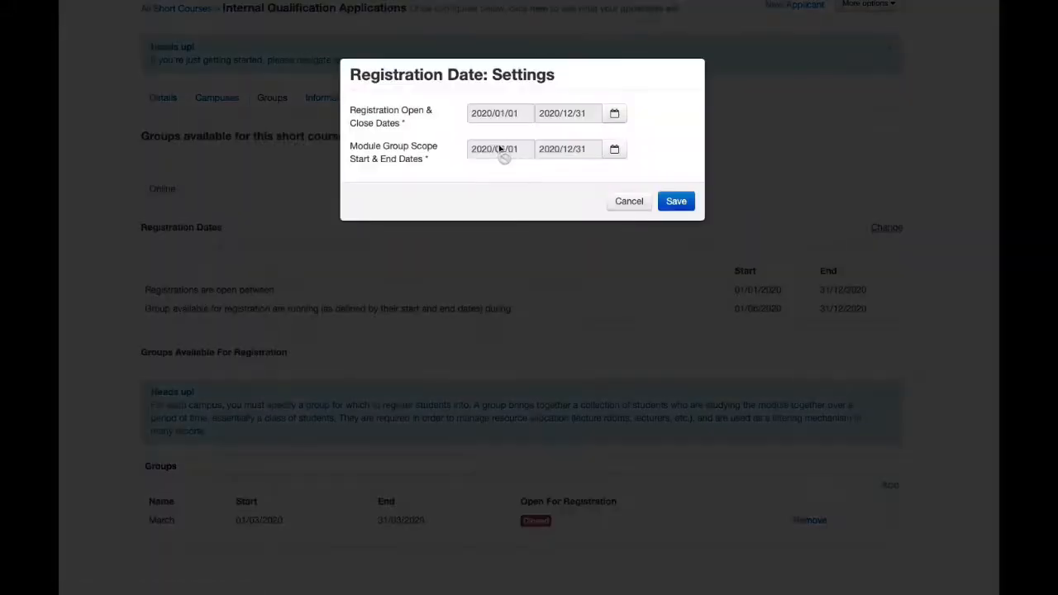
{"action": "left_click", "coordinate": [614, 148]}
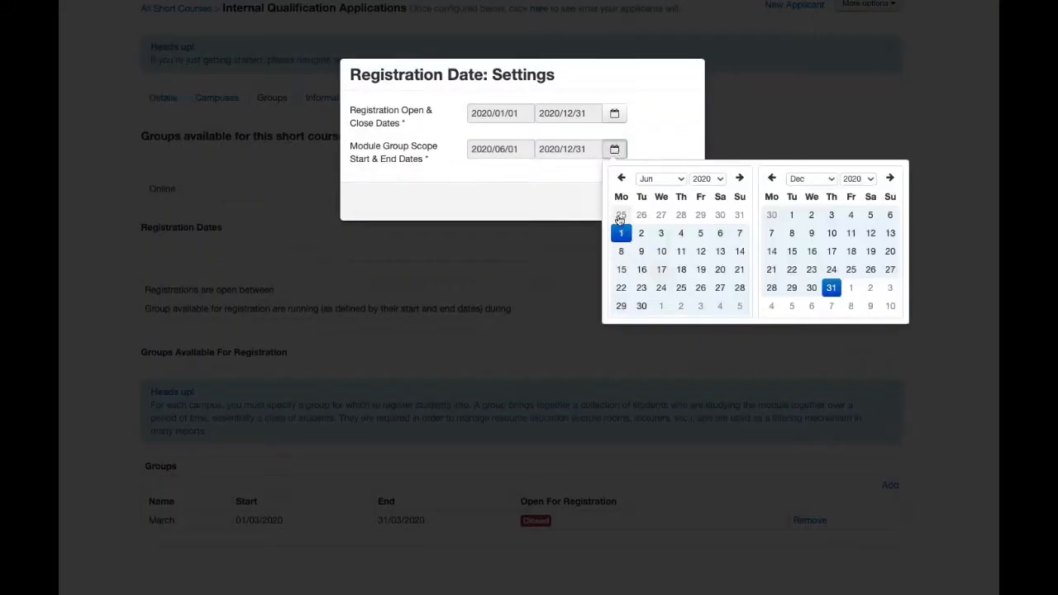
{"action": "left_click", "coordinate": [682, 180]}
{"action": "left_click", "coordinate": [665, 145]}
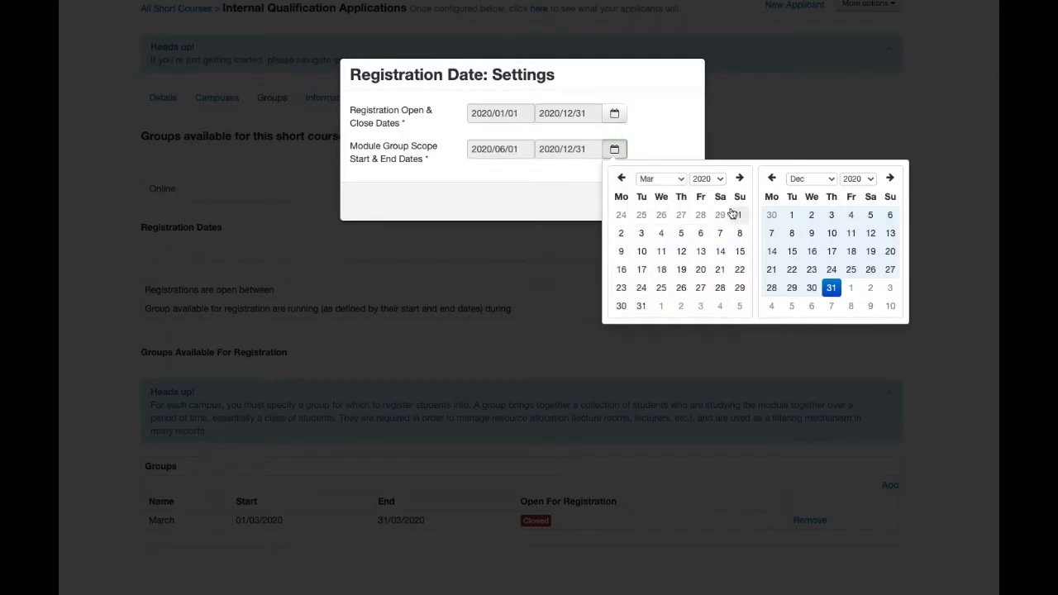
{"action": "left_click", "coordinate": [683, 180]}
{"action": "left_click", "coordinate": [660, 157]}
{"action": "left_click", "coordinate": [661, 215]}
{"action": "left_click", "coordinate": [648, 148]}
{"action": "left_click", "coordinate": [677, 201]}
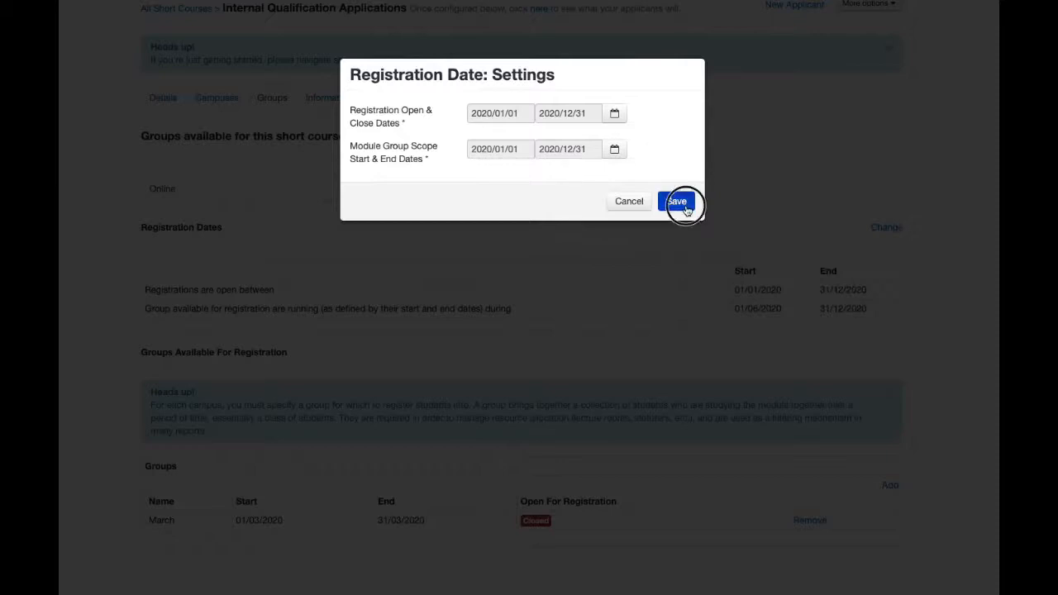
{"action": "scroll", "coordinate": [740, 443], "scroll_direction": "down", "scroll_amount": 3}
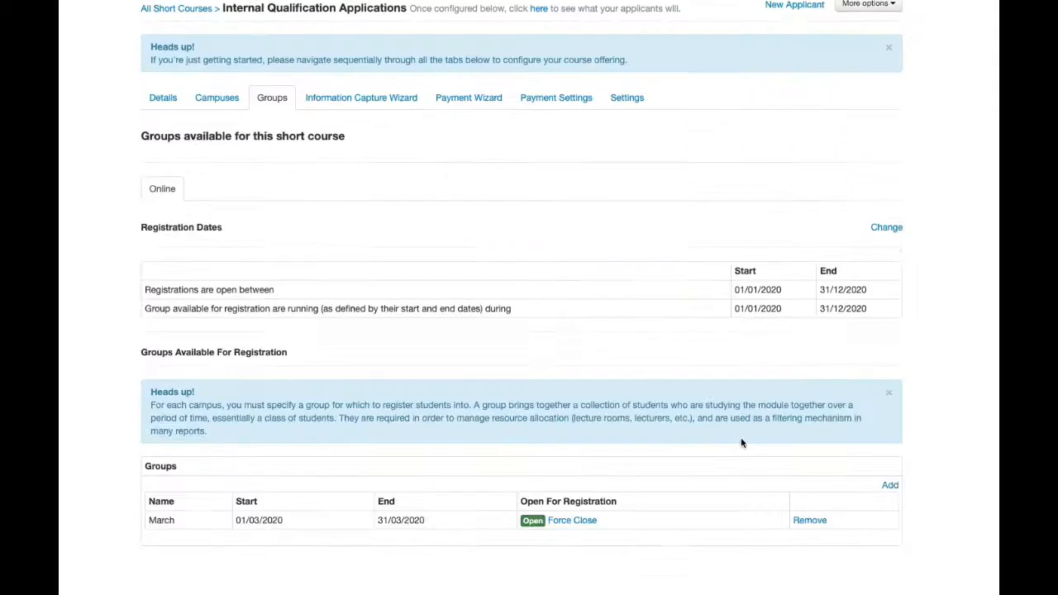
{"action": "left_click", "coordinate": [888, 229]}
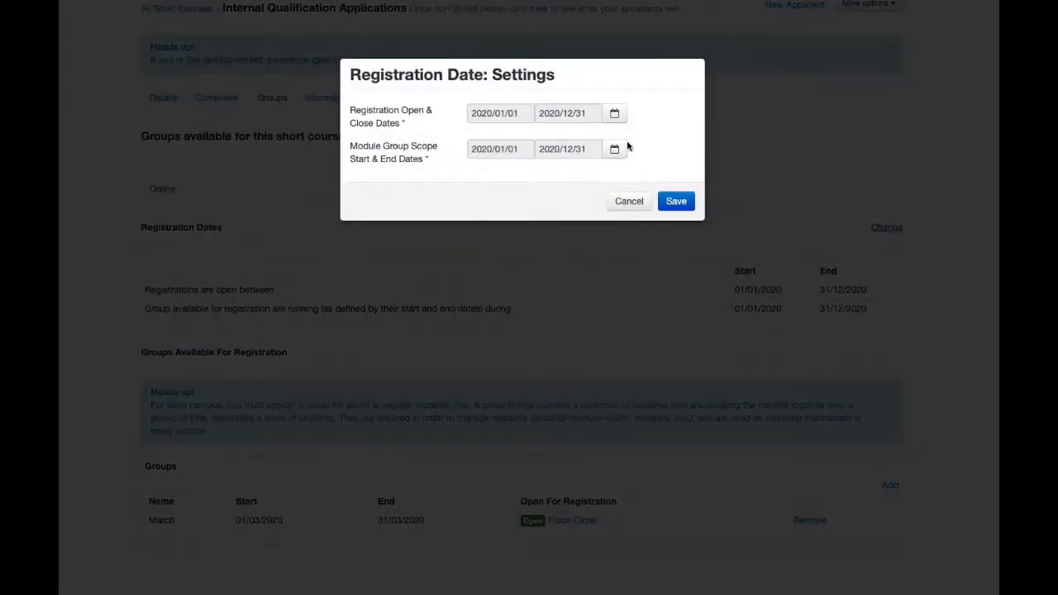
{"action": "left_click", "coordinate": [633, 201]}
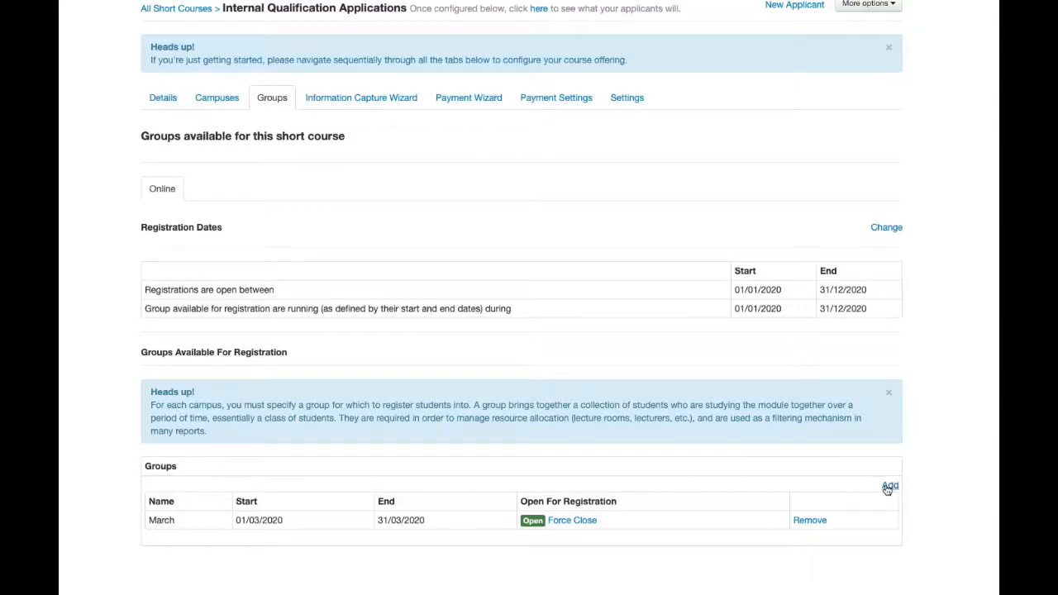
- Create another module group for the Online campus with the name July and the code J20
{"action": "left_click", "coordinate": [887, 485]}
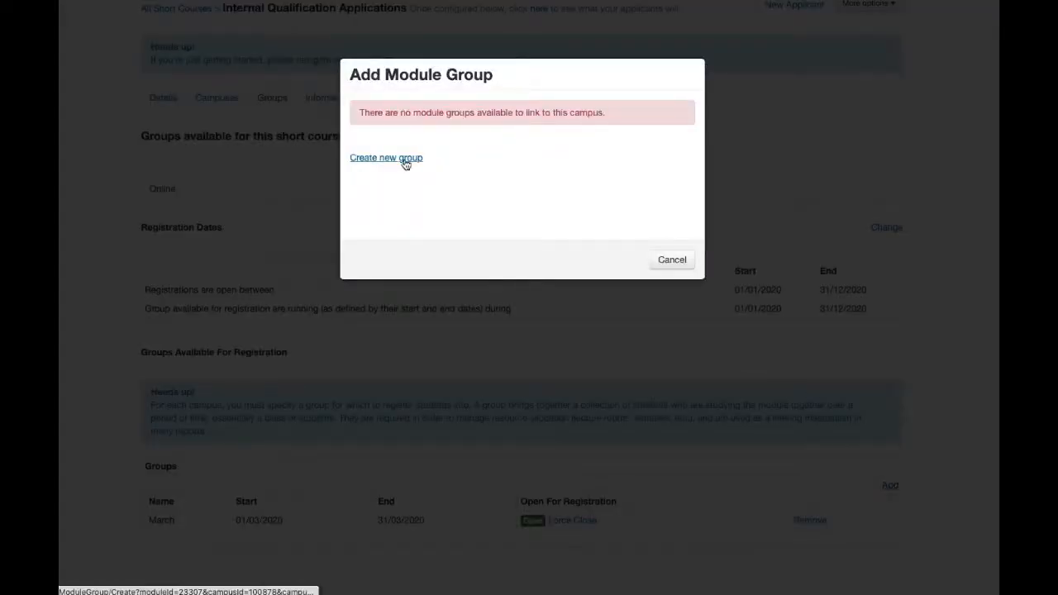
{"action": "left_click", "coordinate": [404, 158]}
{"action": "left_click", "coordinate": [486, 144]}
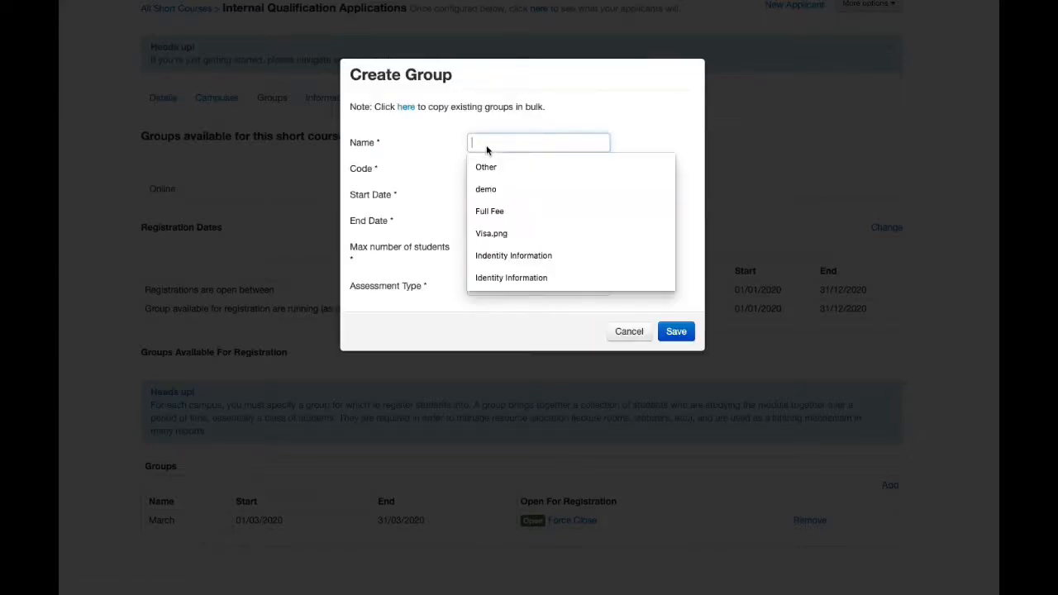
{"action": "type", "text": "July"}
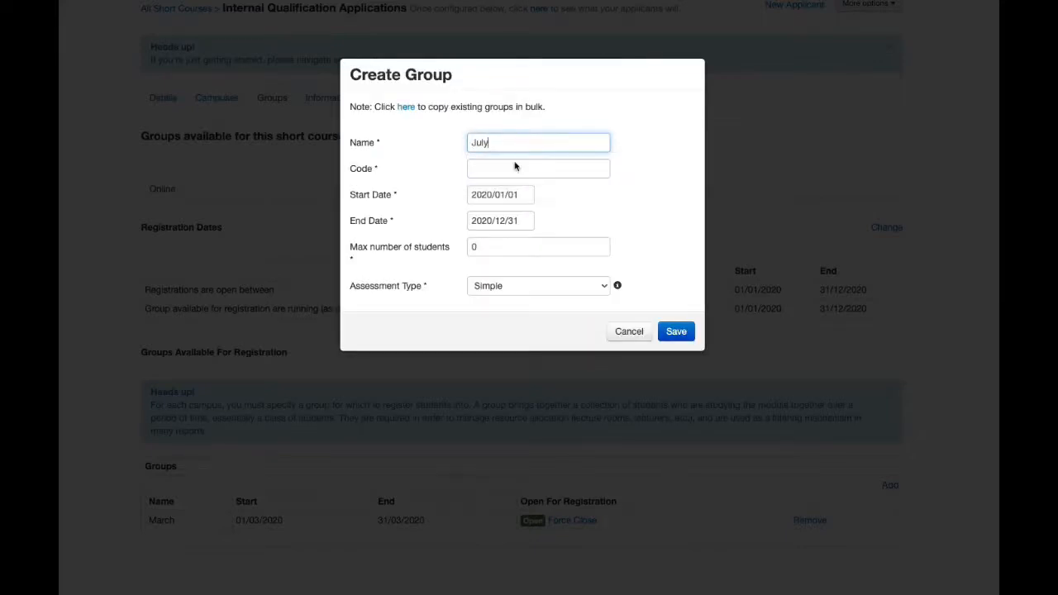
{"action": "left_click", "coordinate": [514, 167]}
{"action": "type", "text": "J20"}
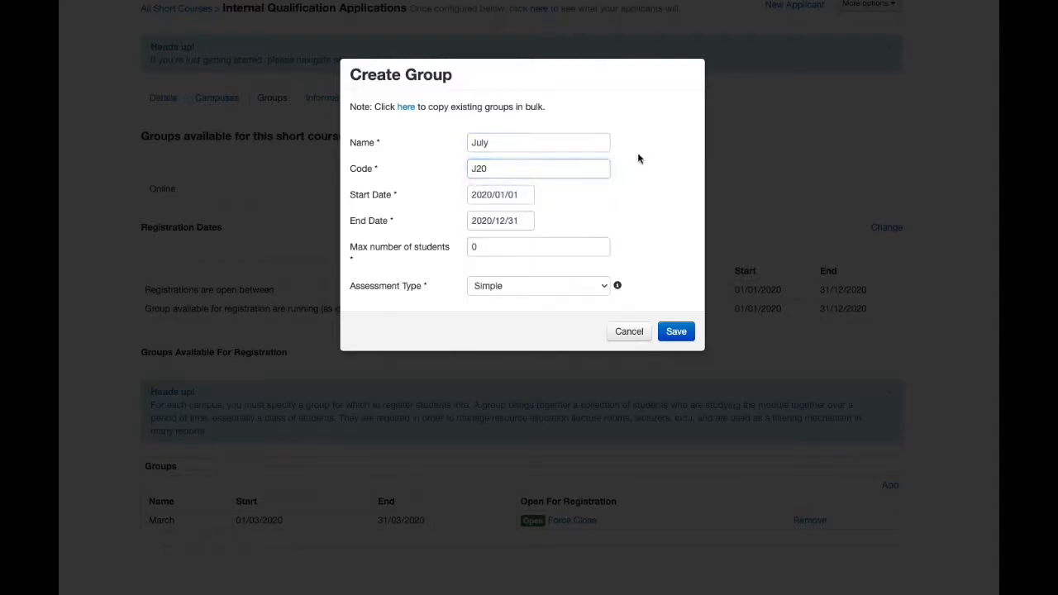
- Set the July group's start and end dates to 2020/07/01 and 2020/07/31 and save the group
{"action": "left_click", "coordinate": [534, 197]}
{"action": "left_click", "coordinate": [547, 219]}
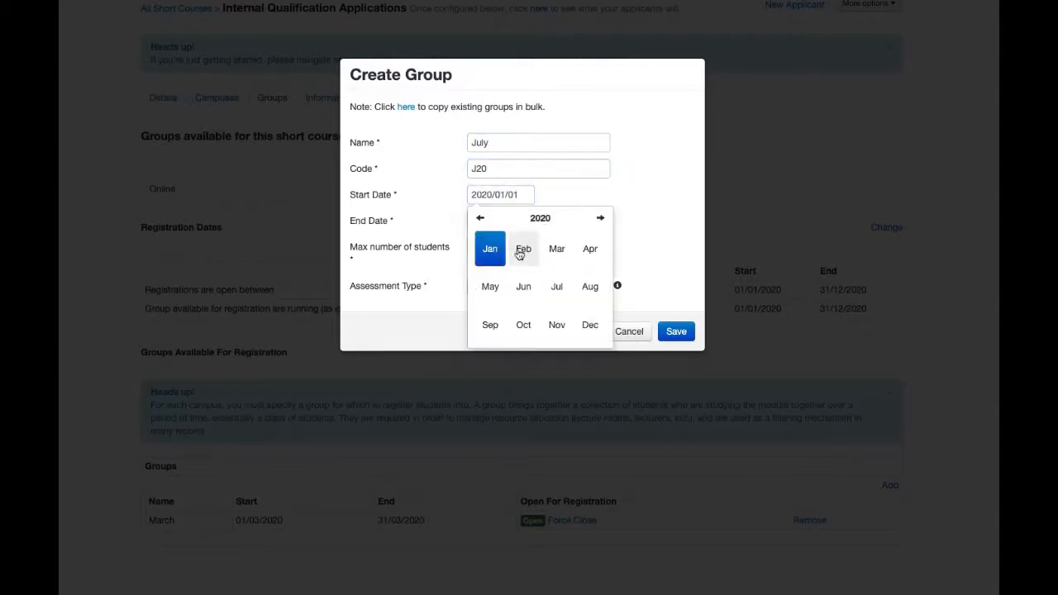
{"action": "left_click", "coordinate": [557, 285]}
{"action": "left_click", "coordinate": [538, 256]}
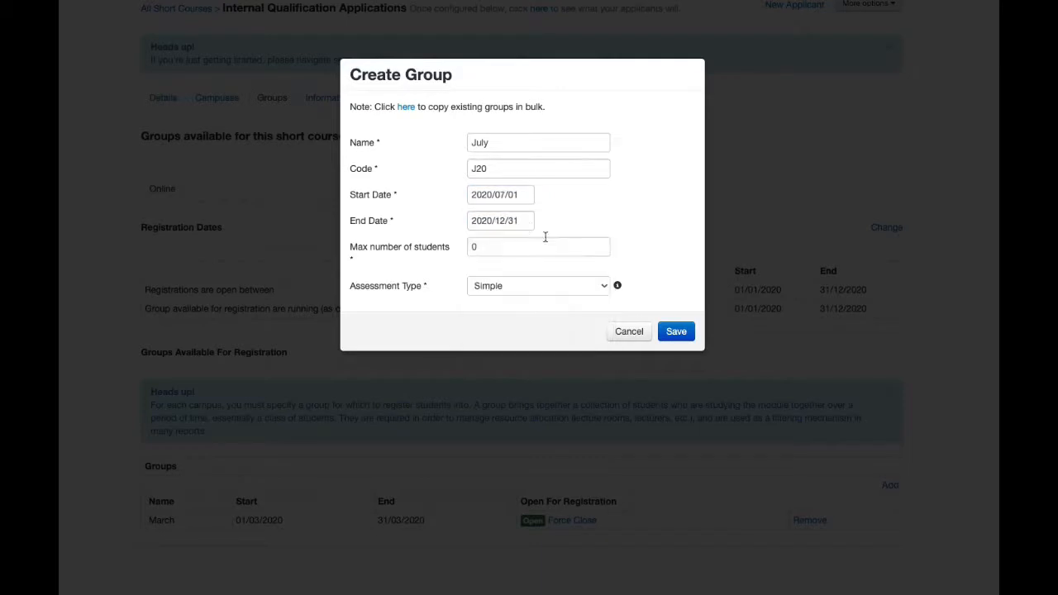
{"action": "left_click", "coordinate": [520, 221]}
{"action": "left_click", "coordinate": [541, 245]}
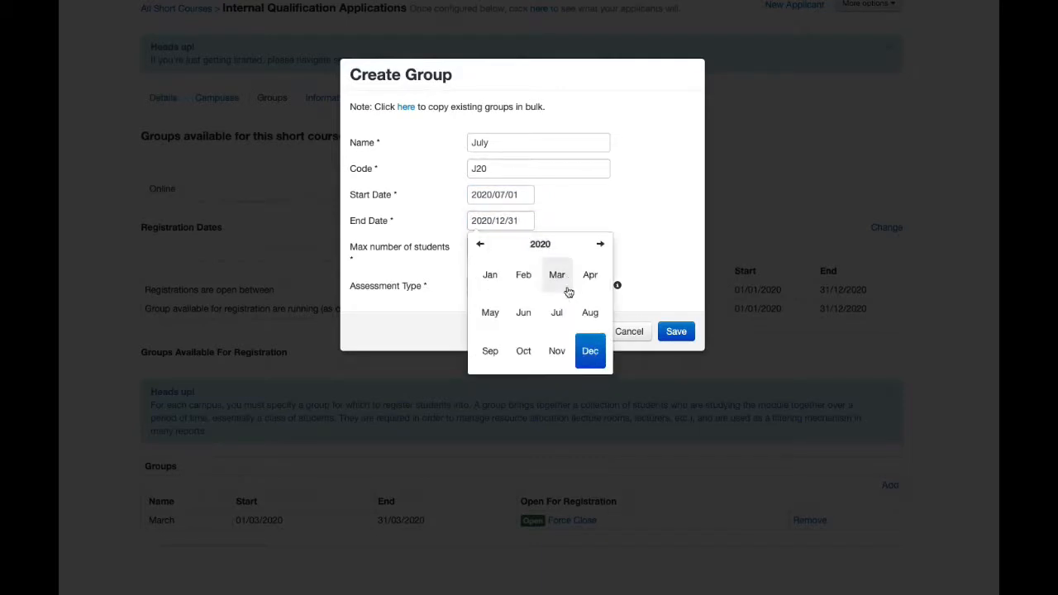
{"action": "left_click", "coordinate": [557, 312]}
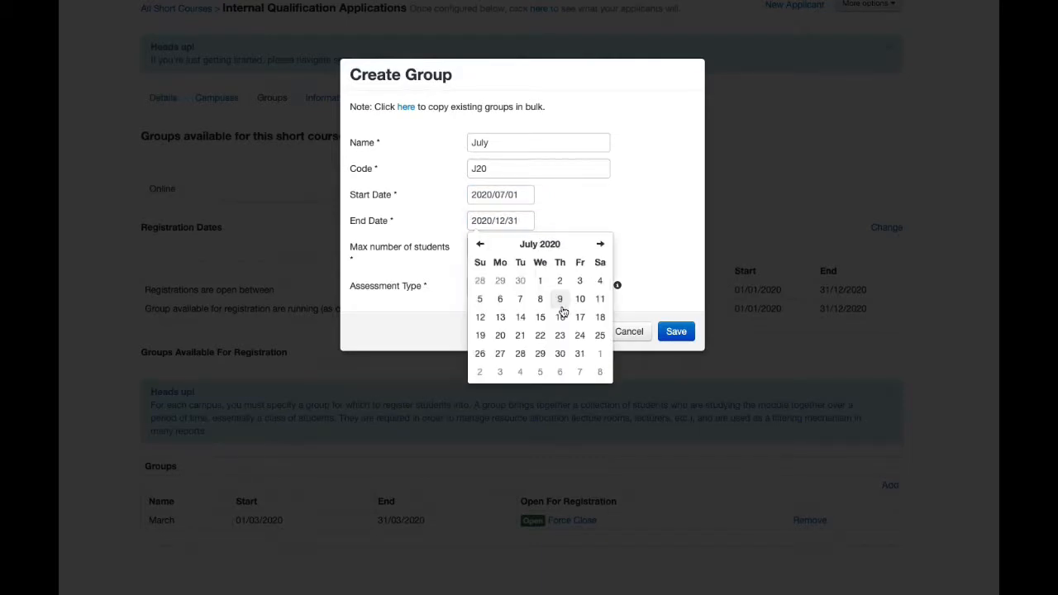
{"action": "left_click", "coordinate": [580, 354]}
{"action": "left_click", "coordinate": [676, 331]}
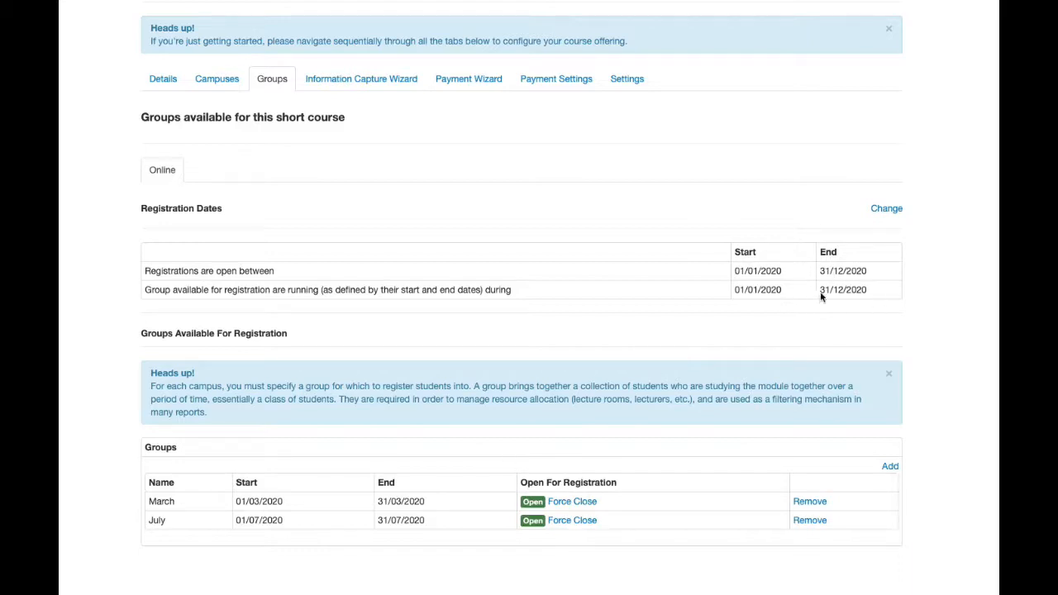
- Force registration closed for the March group, overriding its scope dates
{"action": "left_click", "coordinate": [572, 501]}
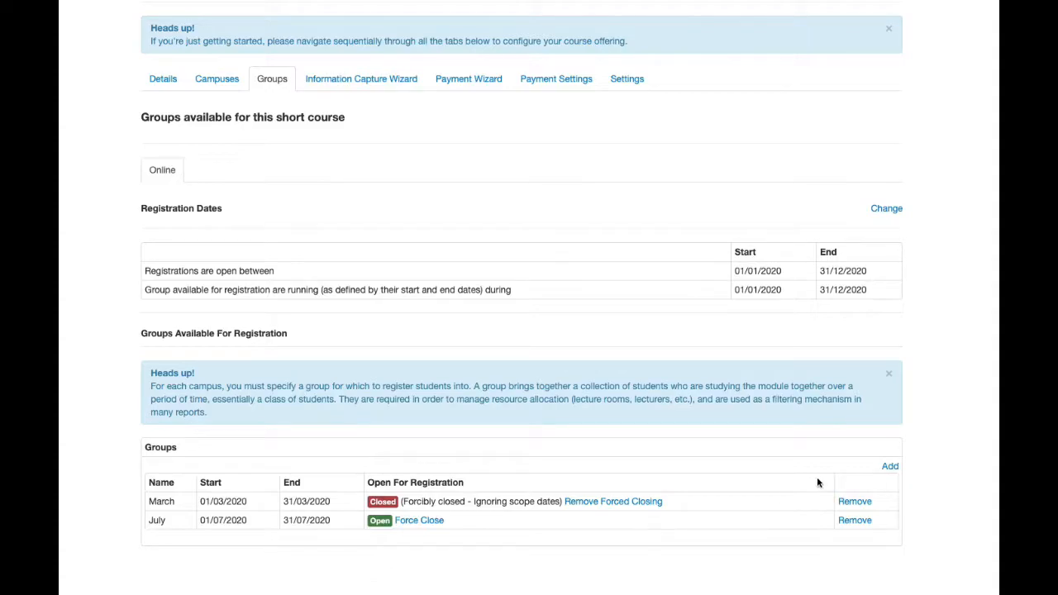
- Create another module group for the Online campus with the name September and the code S20
{"action": "left_click", "coordinate": [888, 467]}
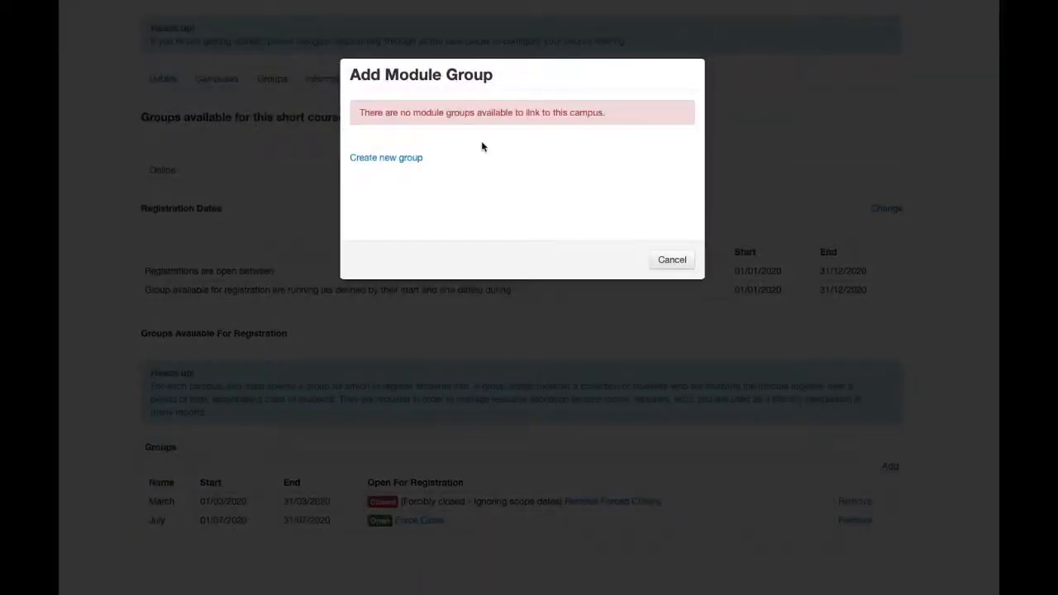
{"action": "left_click", "coordinate": [395, 159]}
{"action": "left_click", "coordinate": [480, 141]}
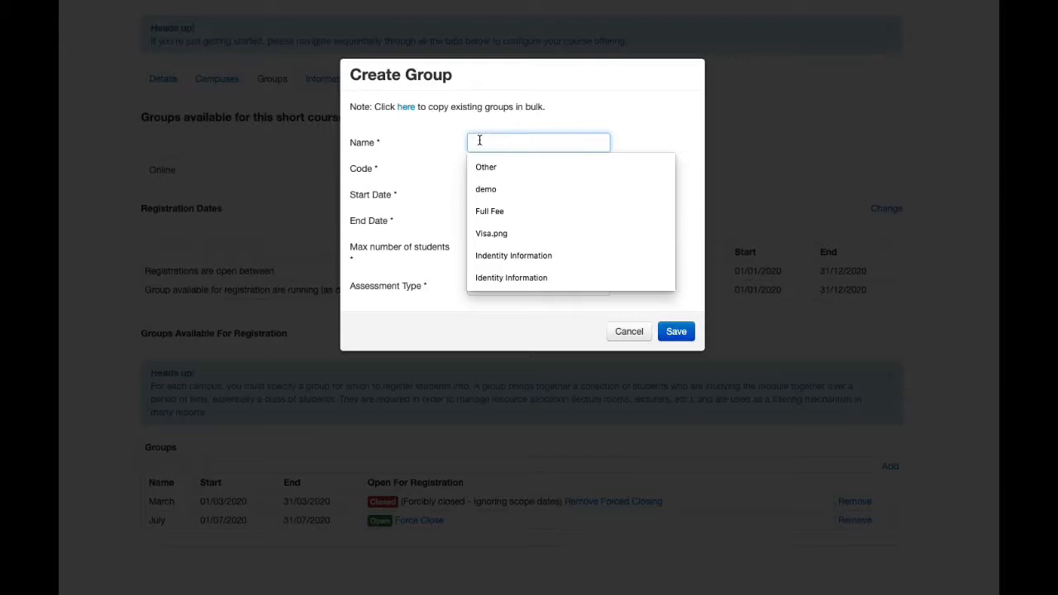
{"action": "type", "text": "Sept"}
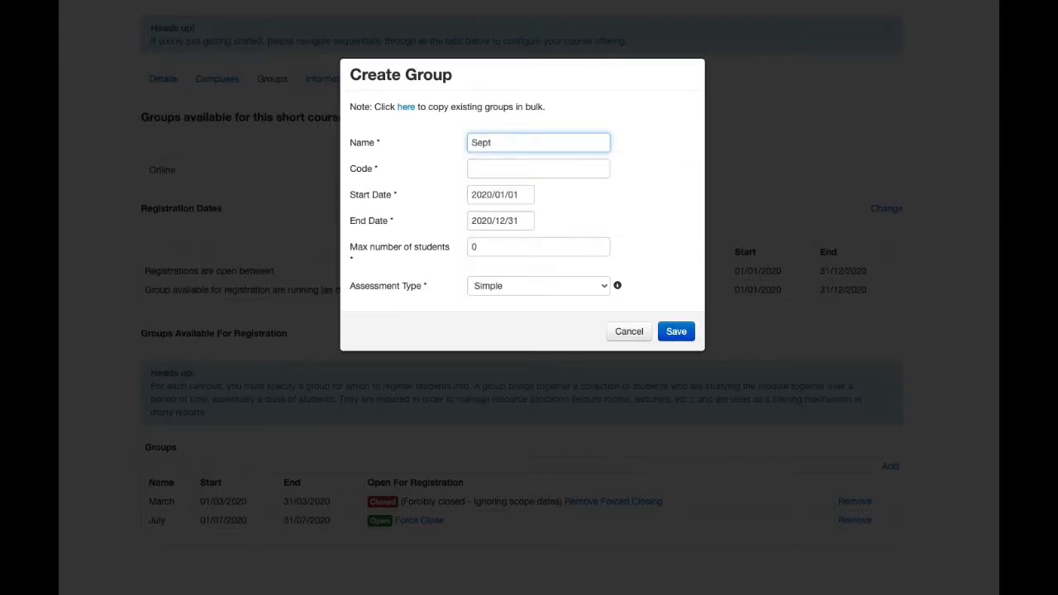
{"action": "type", "text": "ember"}
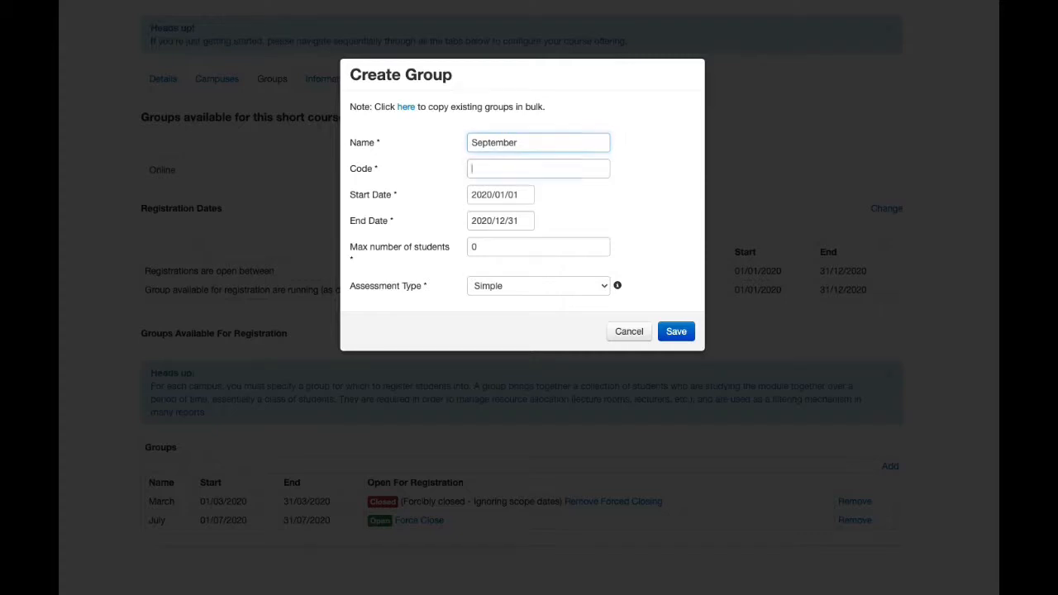
{"action": "key", "text": "Tab"}
{"action": "type", "text": "S20"}
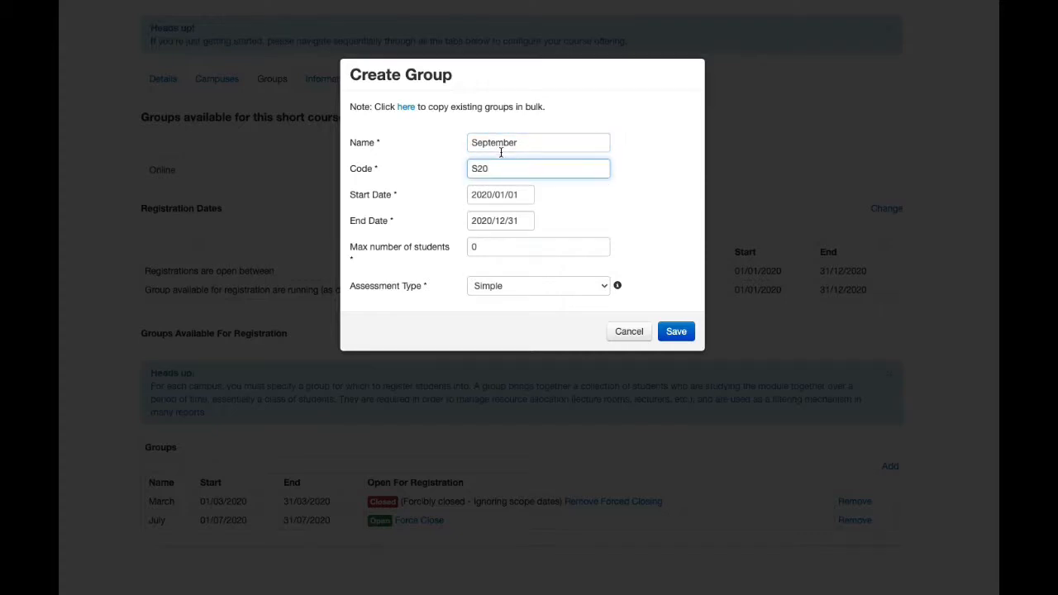
- Set the September group's start and end dates to 2020/09/01 and 2020/09/30 and save the group
{"action": "left_click", "coordinate": [528, 193]}
{"action": "left_click", "coordinate": [542, 219]}
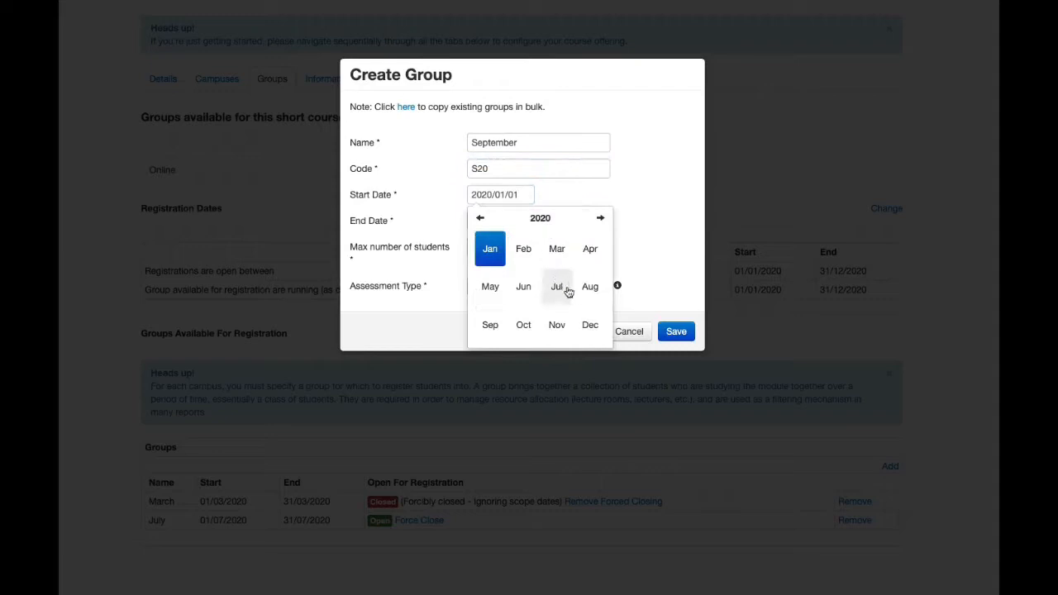
{"action": "left_click", "coordinate": [501, 319]}
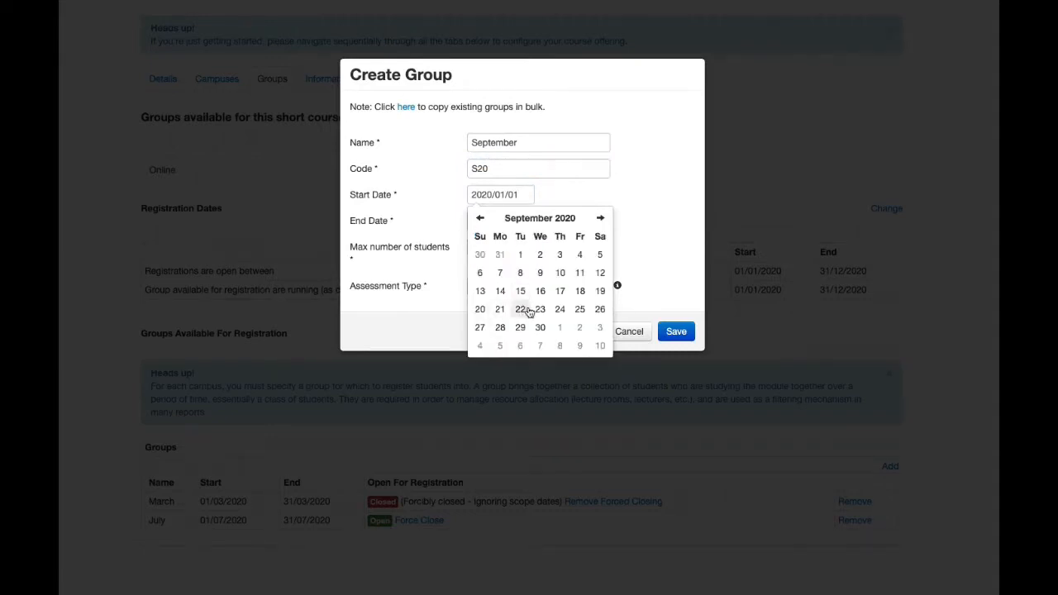
{"action": "left_click", "coordinate": [521, 254]}
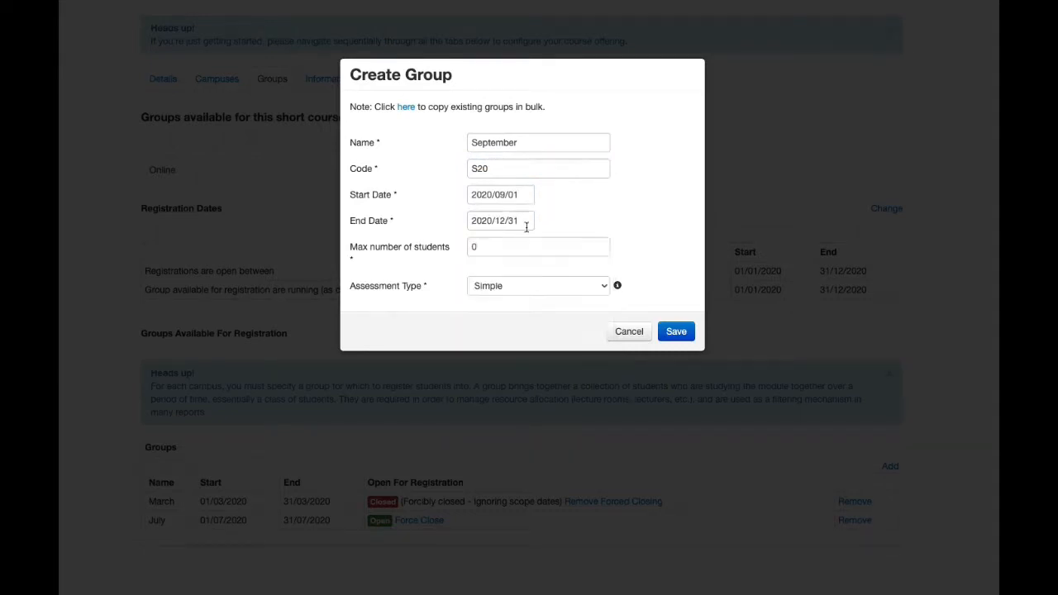
{"action": "left_click", "coordinate": [526, 223]}
{"action": "left_click", "coordinate": [533, 243]}
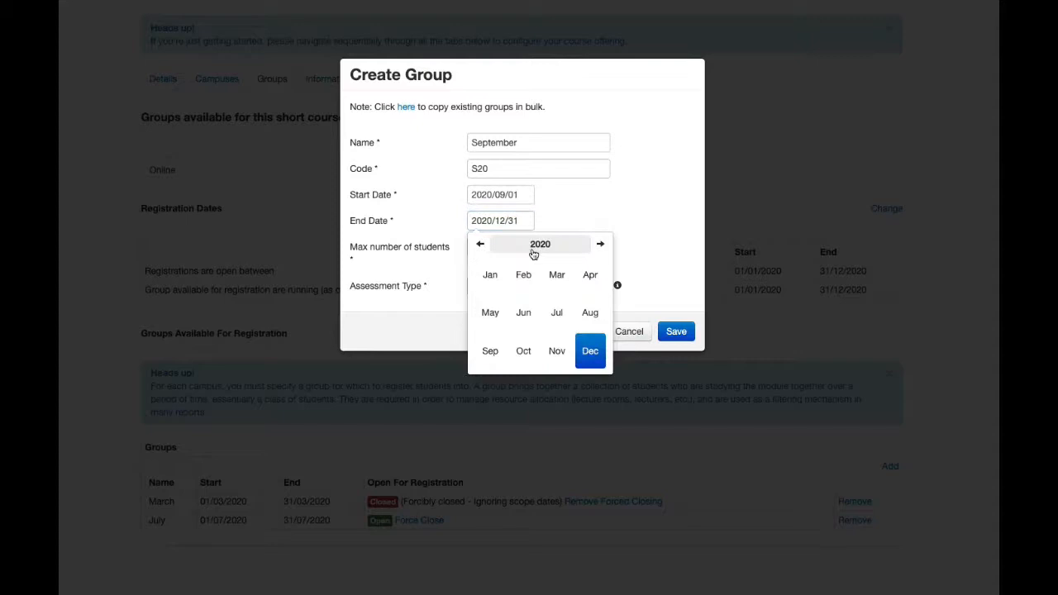
{"action": "left_click", "coordinate": [490, 350]}
{"action": "left_click", "coordinate": [541, 351]}
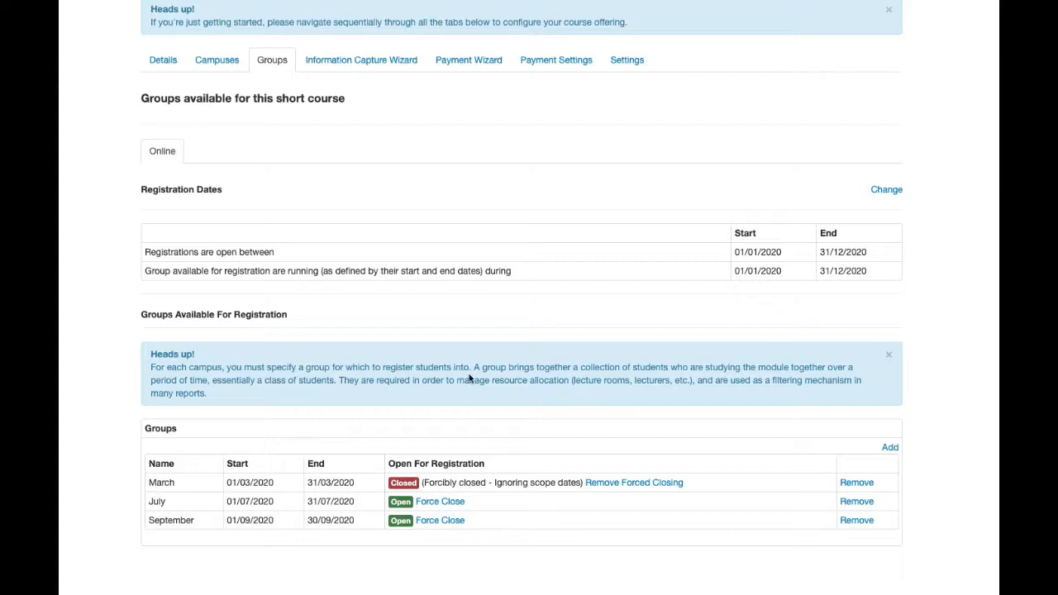
- Start a new information capture wizard for the short course and name it Online Registration Form
{"action": "left_click", "coordinate": [351, 59]}
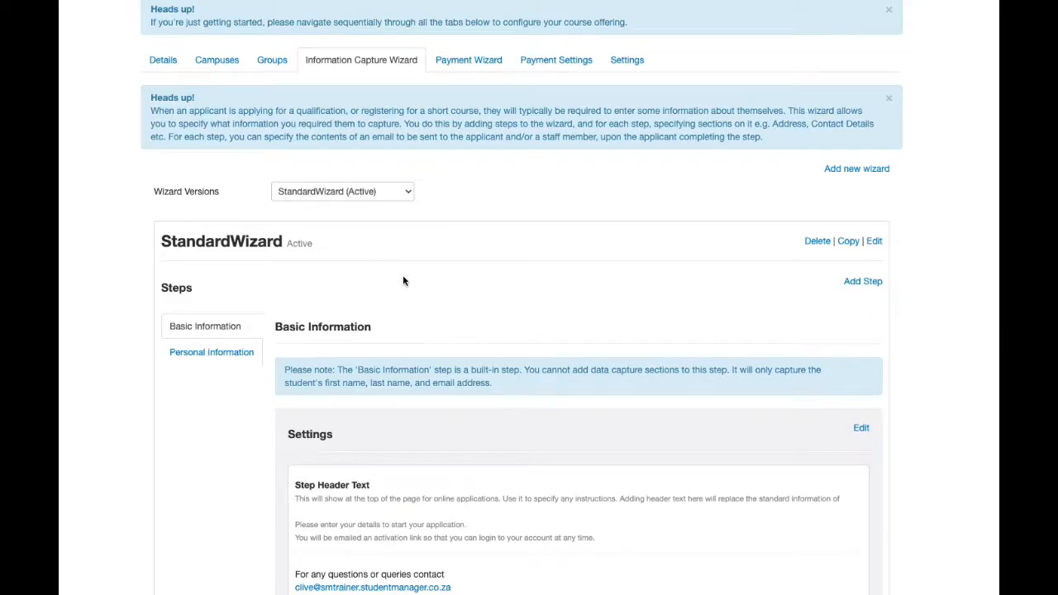
{"action": "scroll", "coordinate": [403, 275], "scroll_direction": "up", "scroll_amount": 3}
{"action": "left_click", "coordinate": [869, 355]}
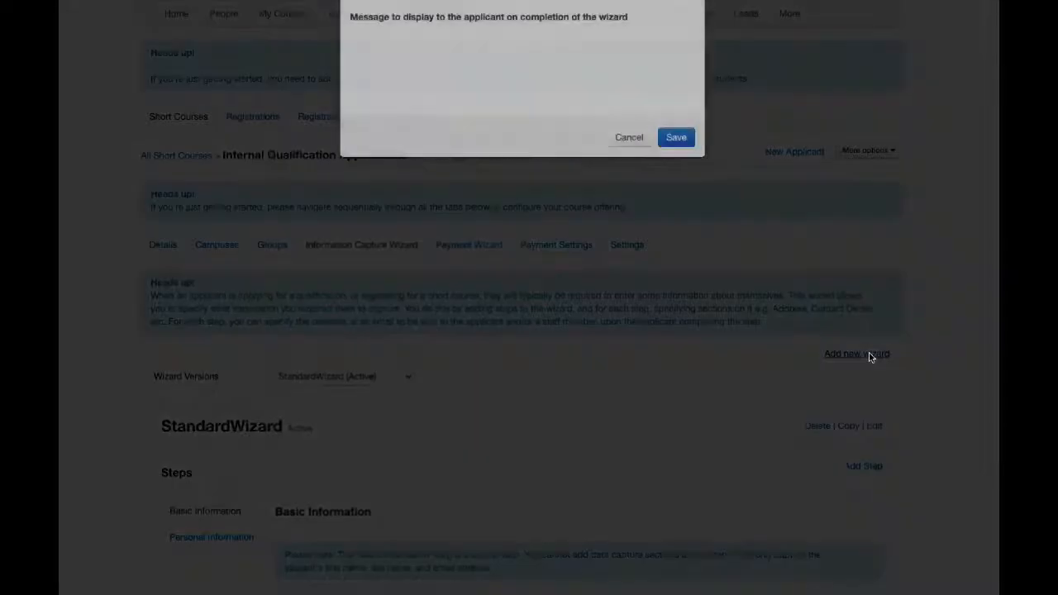
{"action": "left_click", "coordinate": [506, 114]}
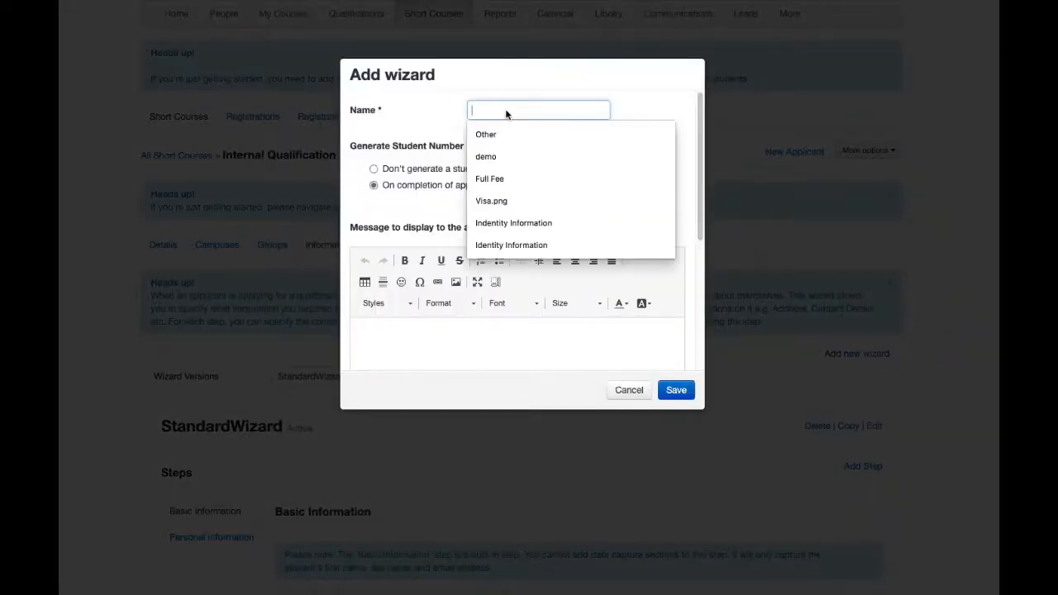
{"action": "type", "text": "Online"}
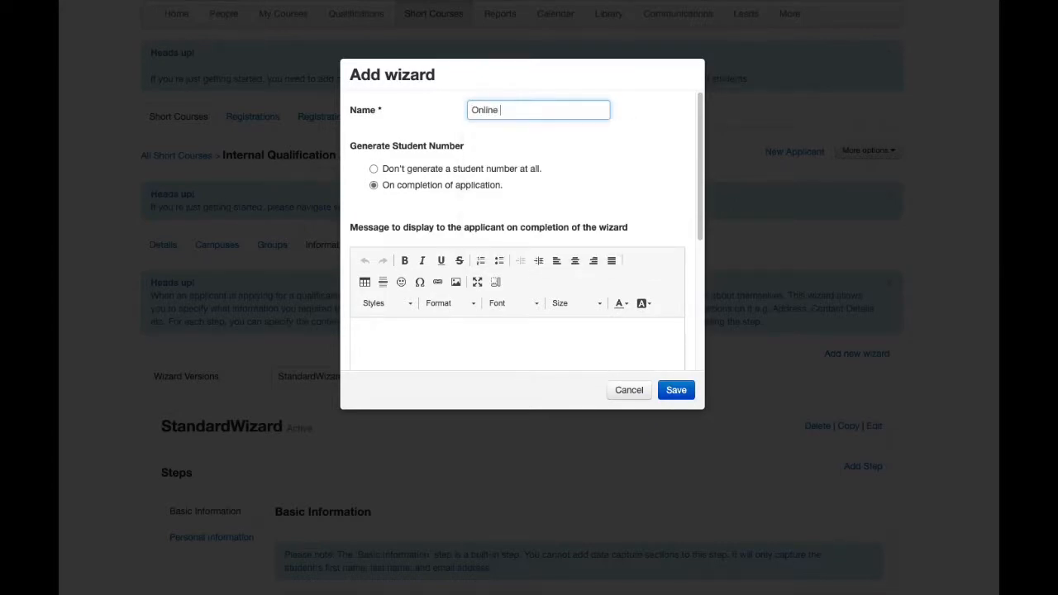
{"action": "type", "text": " Registration Form"}
{"action": "key", "text": "Tab"}
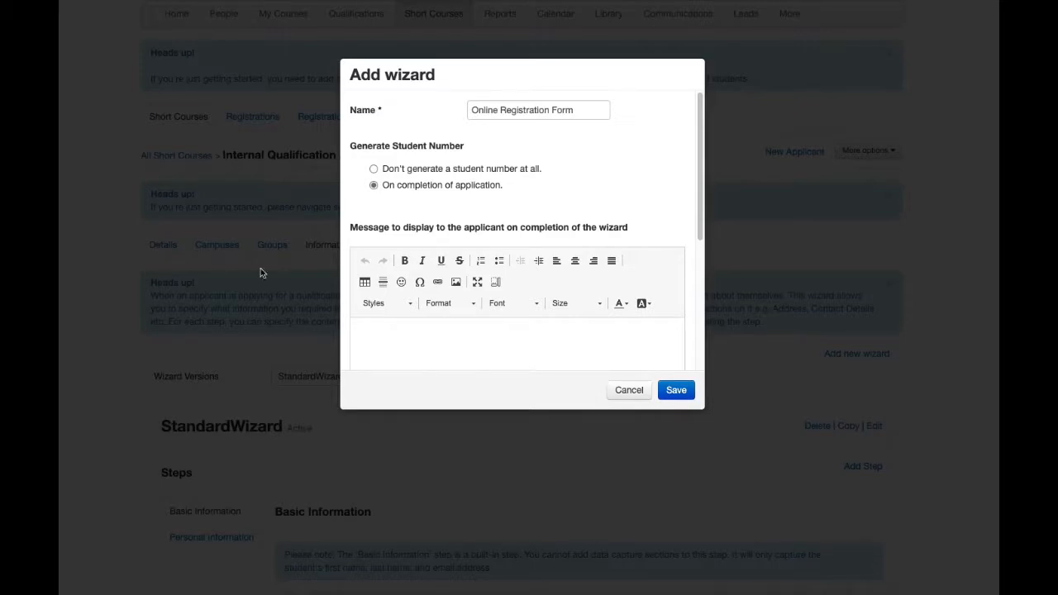
- Review the wizard's completion message area, leave it blank, and save the wizard with student numbers generated on completion of application
{"action": "left_click", "coordinate": [572, 196]}
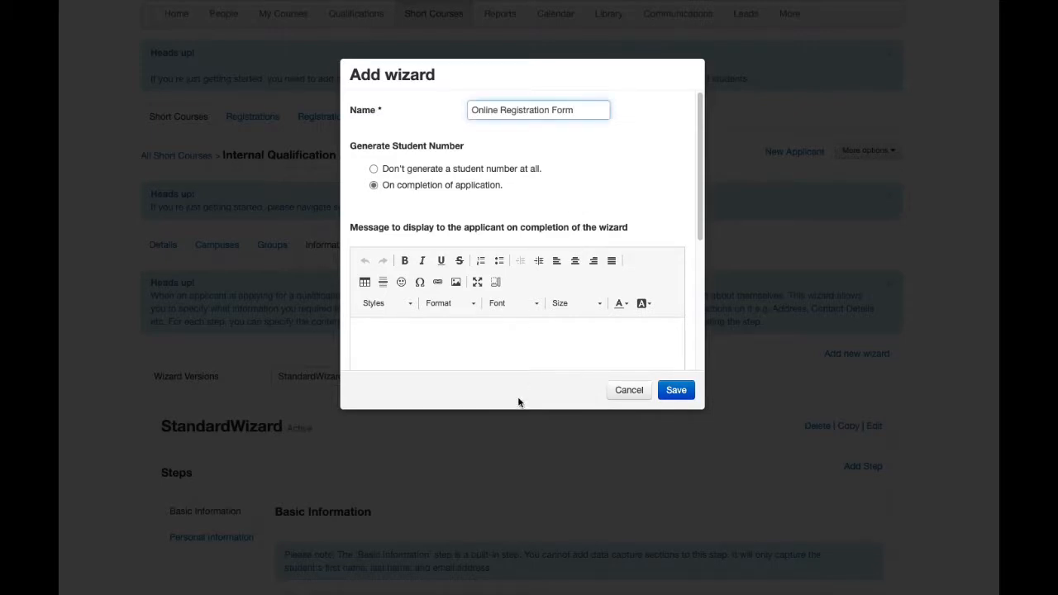
{"action": "left_click", "coordinate": [519, 333]}
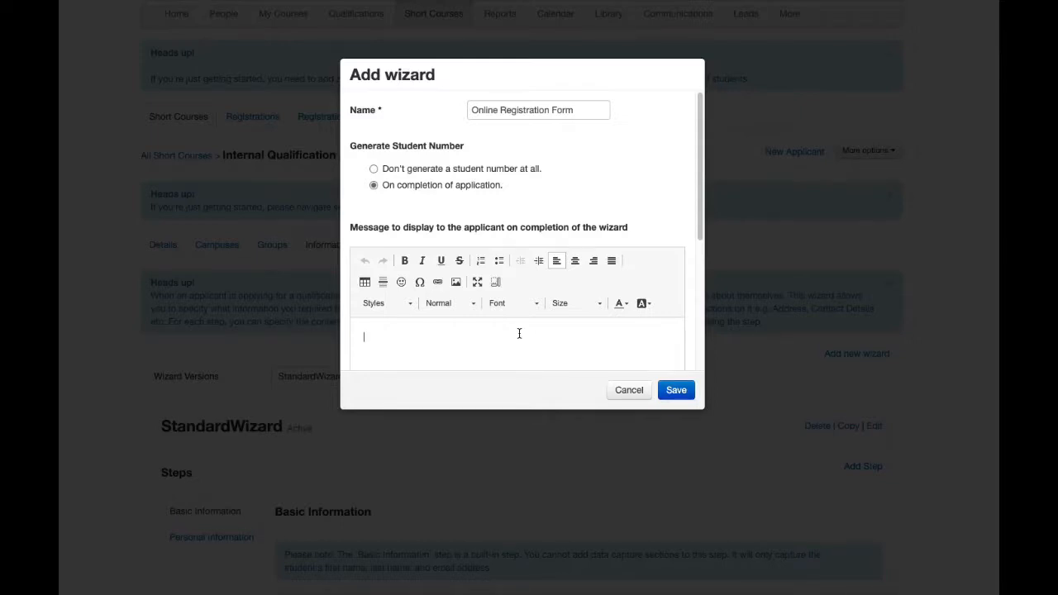
{"action": "scroll", "coordinate": [513, 337], "scroll_direction": "down", "scroll_amount": 5}
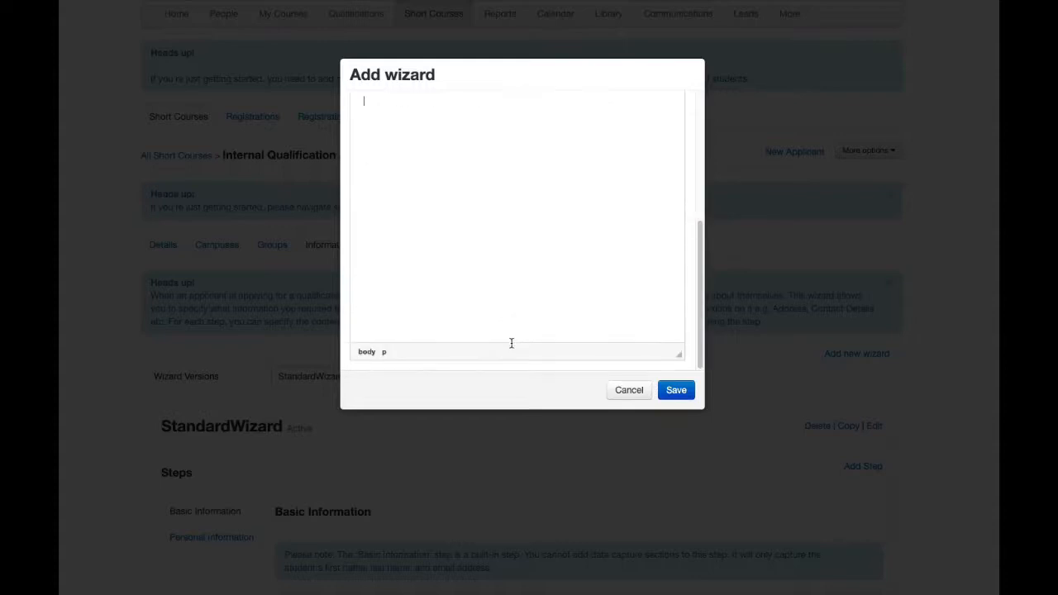
{"action": "scroll", "coordinate": [509, 279], "scroll_direction": "up", "scroll_amount": 5}
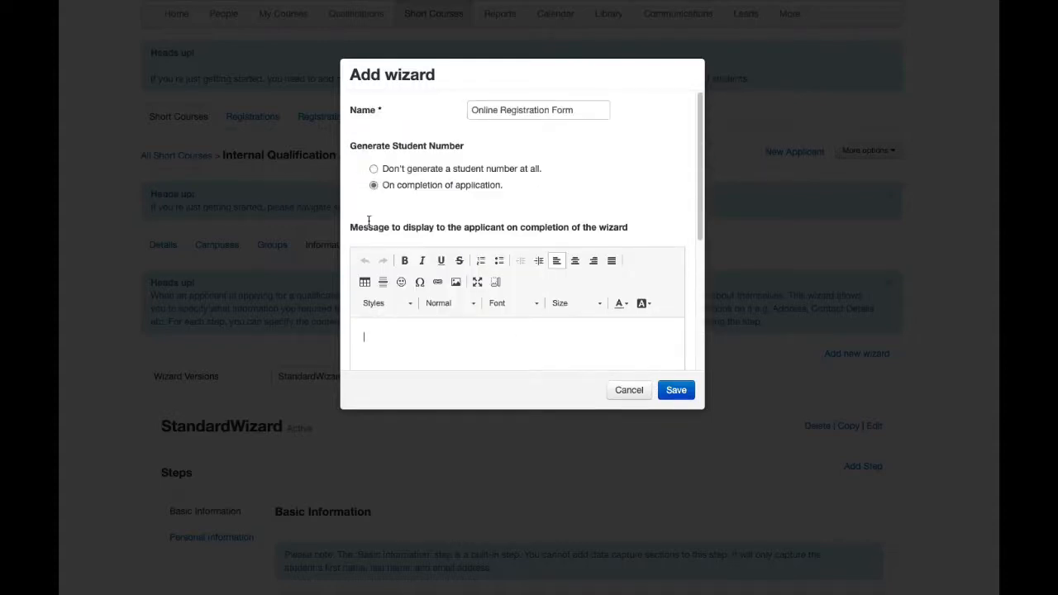
{"action": "left_click_drag", "start_coordinate": [351, 228], "coordinate": [630, 228]}
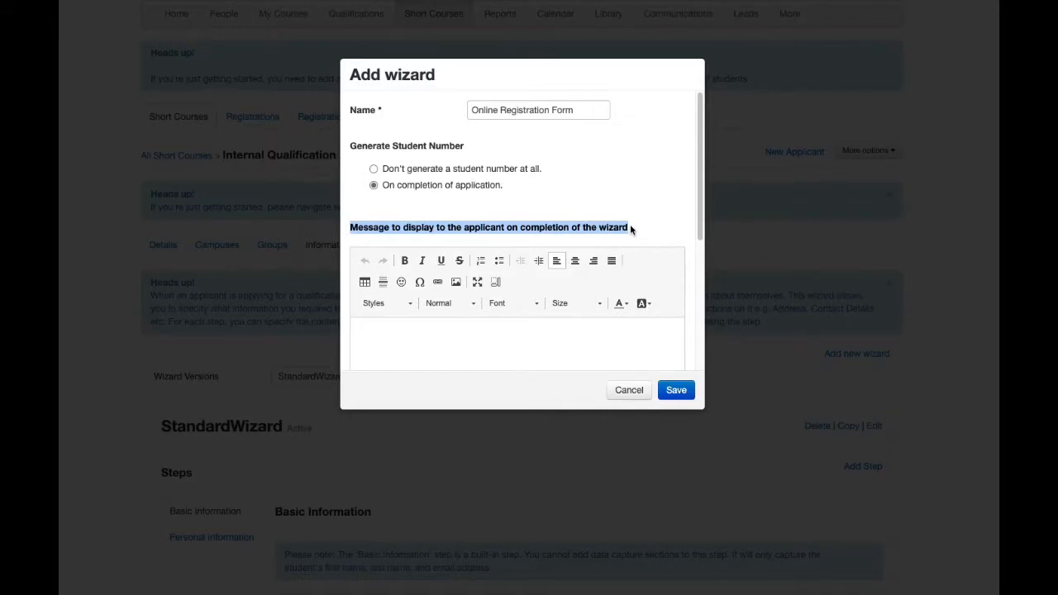
{"action": "left_click", "coordinate": [664, 185]}
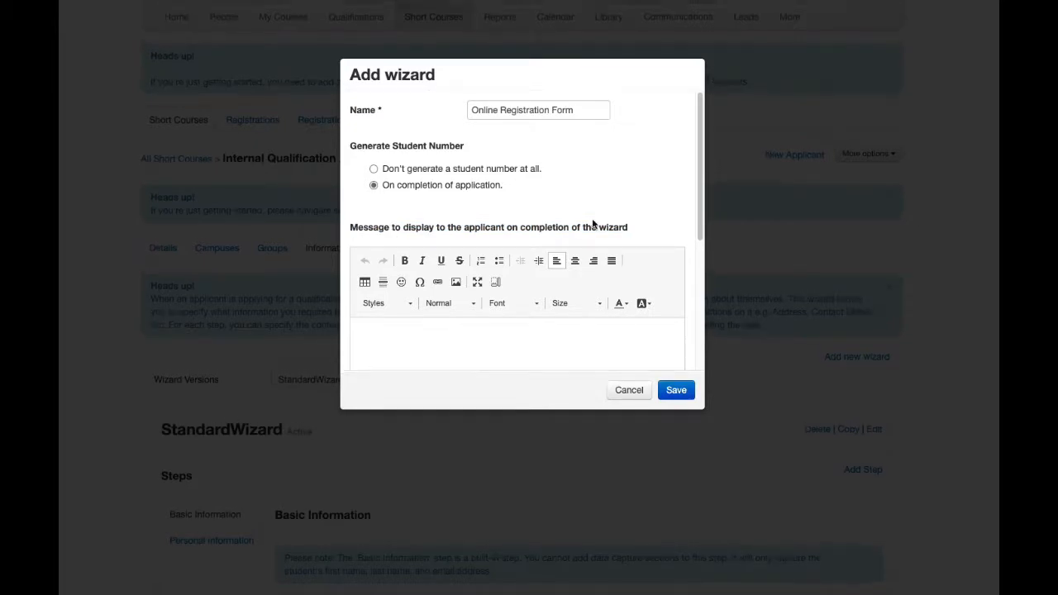
{"action": "scroll", "coordinate": [591, 224], "scroll_direction": "up", "scroll_amount": 1}
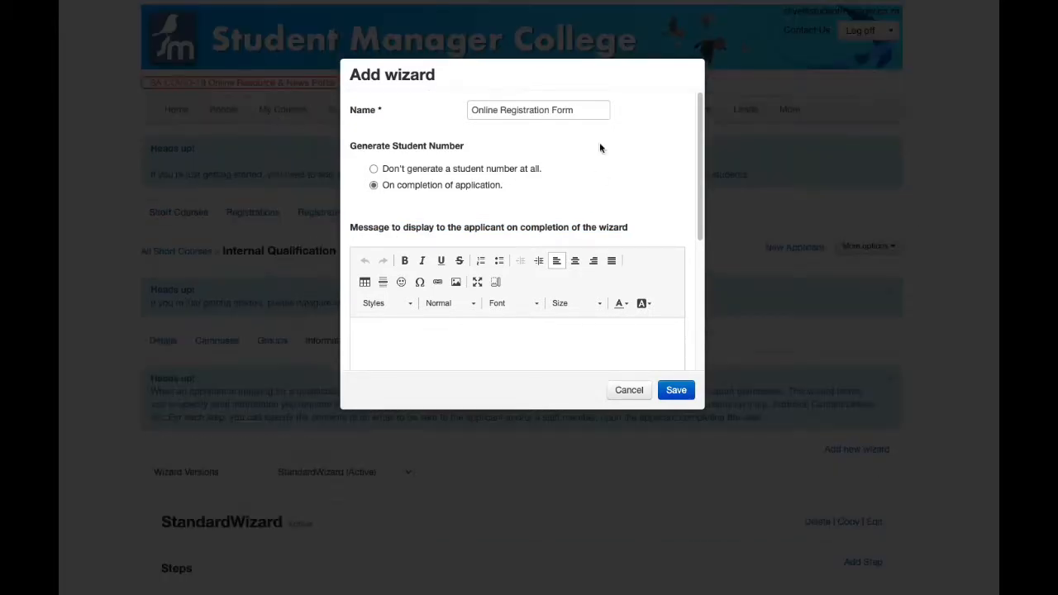
{"action": "left_click", "coordinate": [676, 392]}
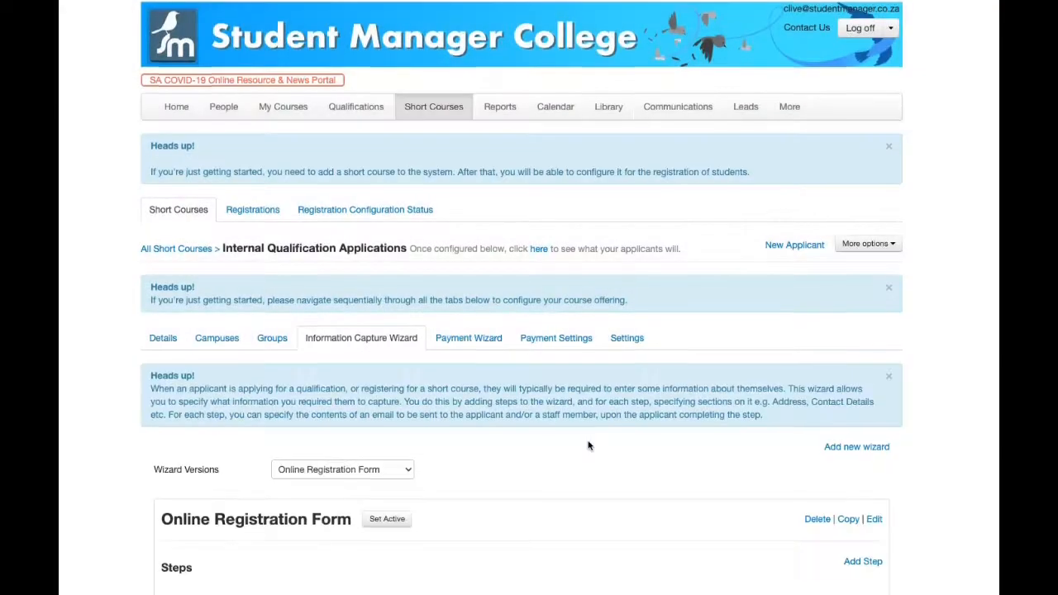
- In the new wizard's Personal Information step, stop showing and requiring the home contact number and save the Contact Number section
{"action": "scroll", "coordinate": [588, 444], "scroll_direction": "down", "scroll_amount": 7}
{"action": "scroll", "coordinate": [588, 445], "scroll_direction": "up", "scroll_amount": 2}
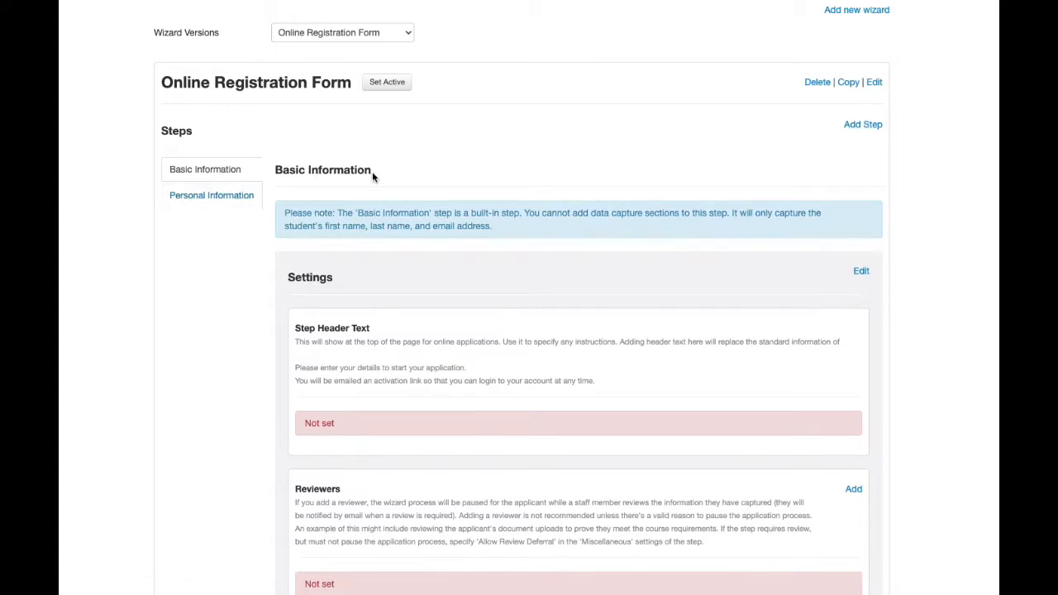
{"action": "left_click", "coordinate": [220, 196]}
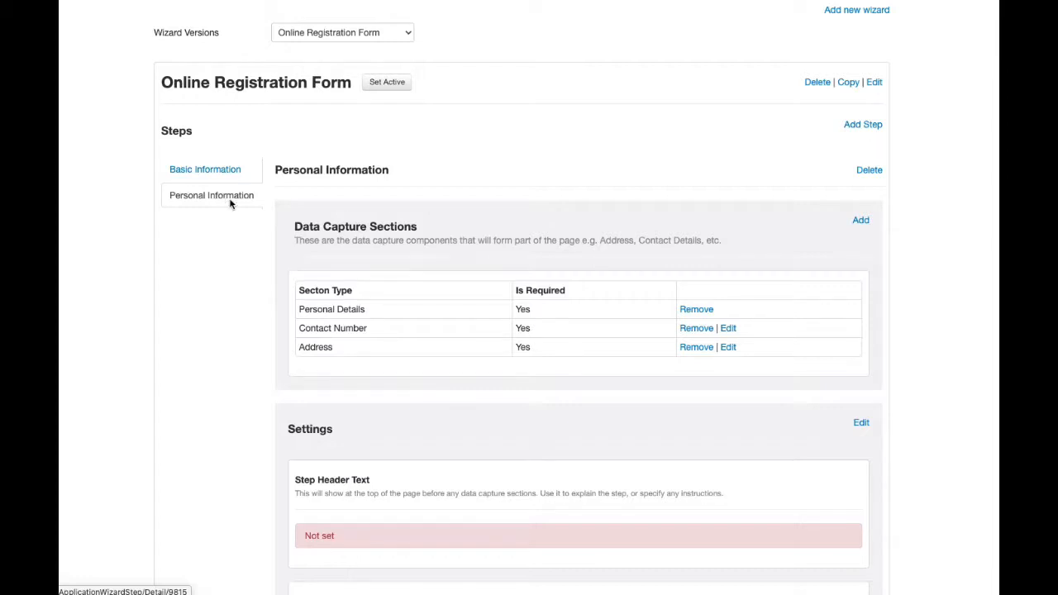
{"action": "left_click", "coordinate": [729, 328]}
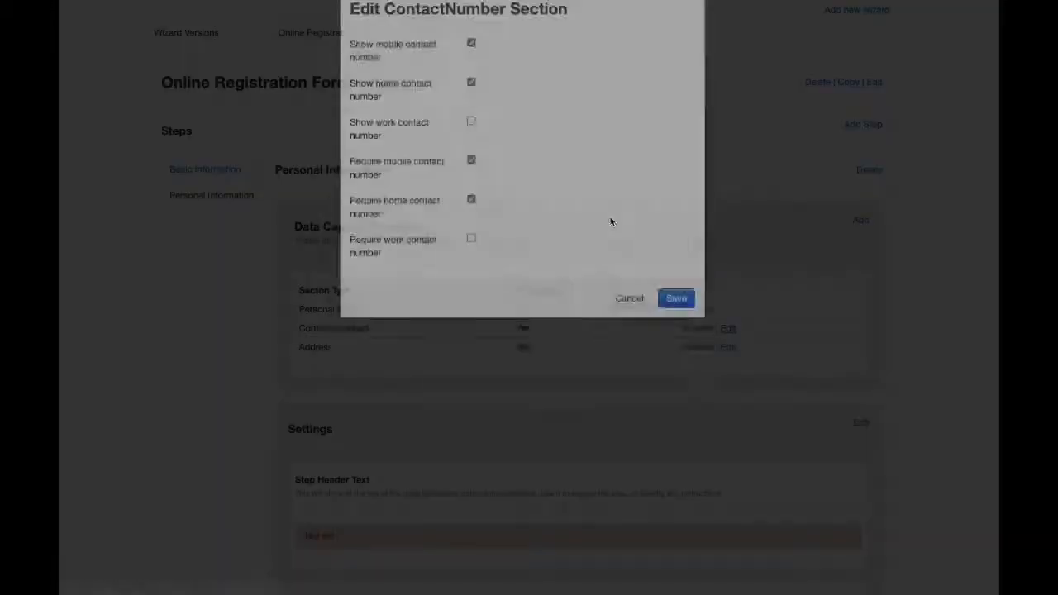
{"action": "left_click", "coordinate": [471, 148]}
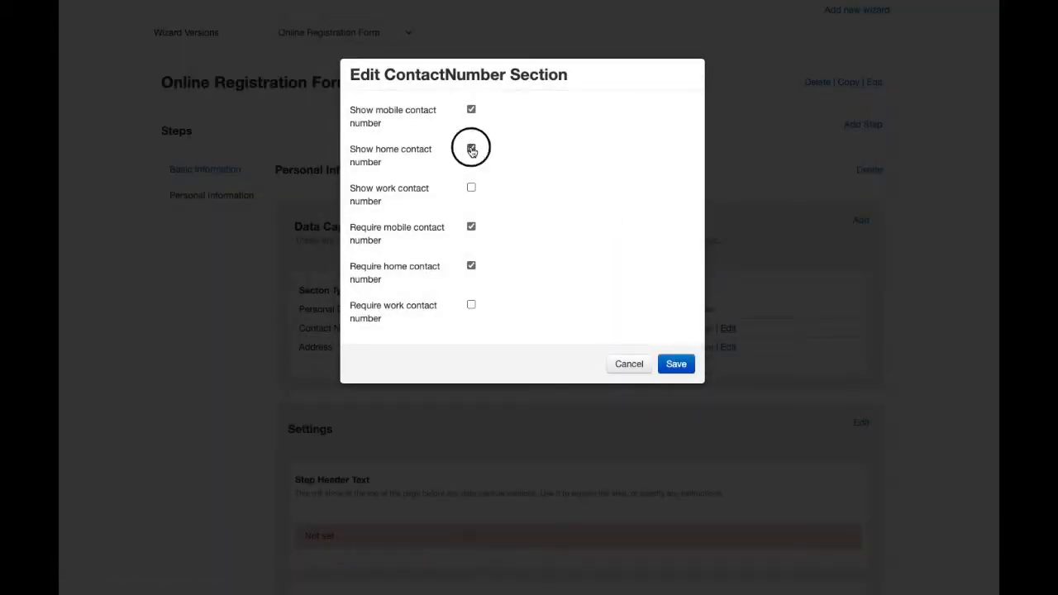
{"action": "left_click", "coordinate": [471, 266]}
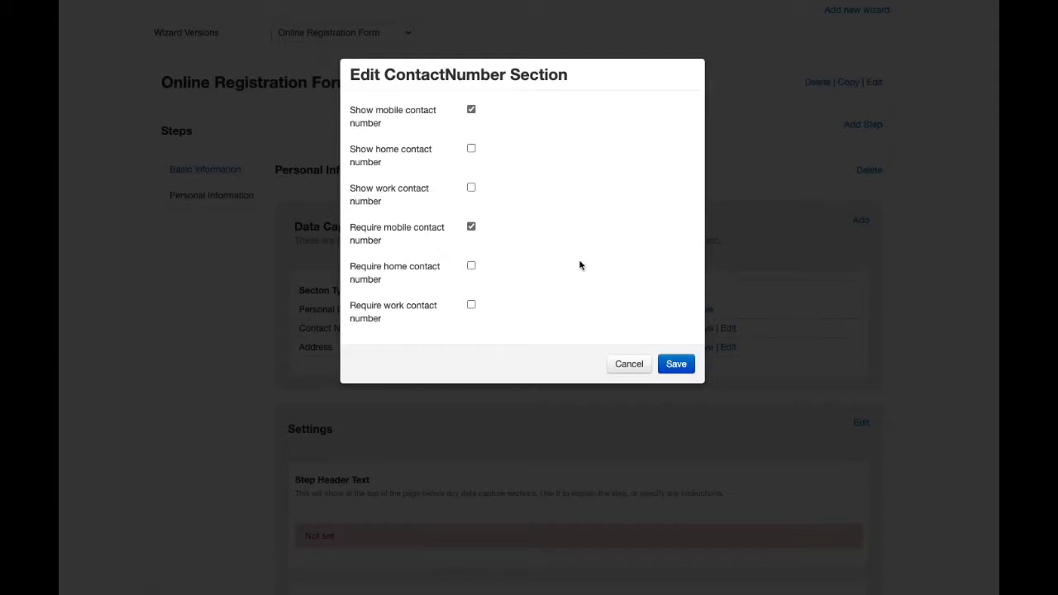
{"action": "left_click", "coordinate": [678, 365]}
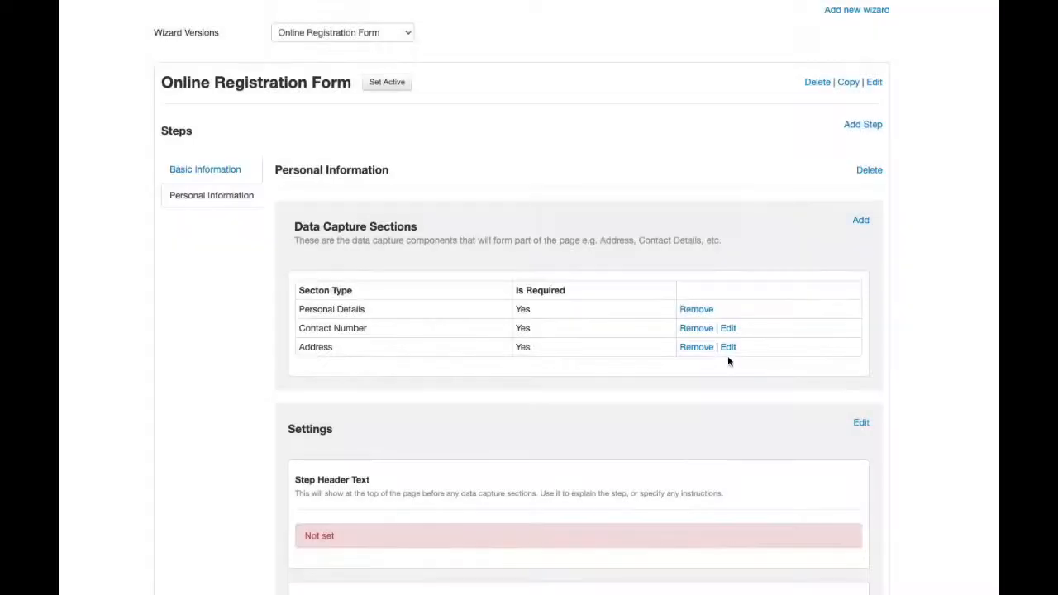
- Stop showing and requiring the physical address in the Address section and save it
{"action": "left_click", "coordinate": [727, 348]}
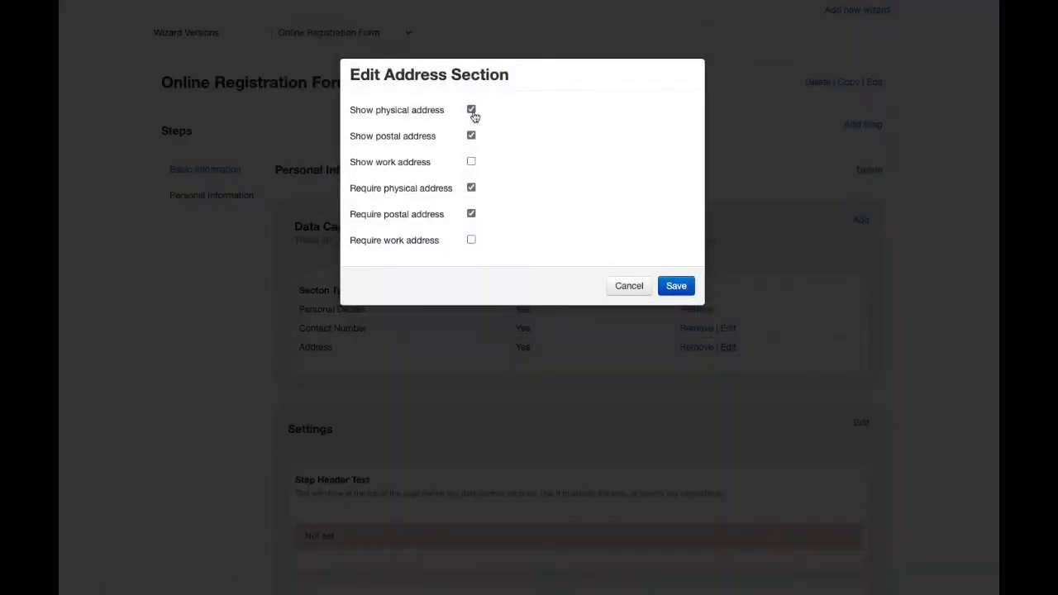
{"action": "left_click", "coordinate": [471, 109]}
{"action": "left_click", "coordinate": [471, 188]}
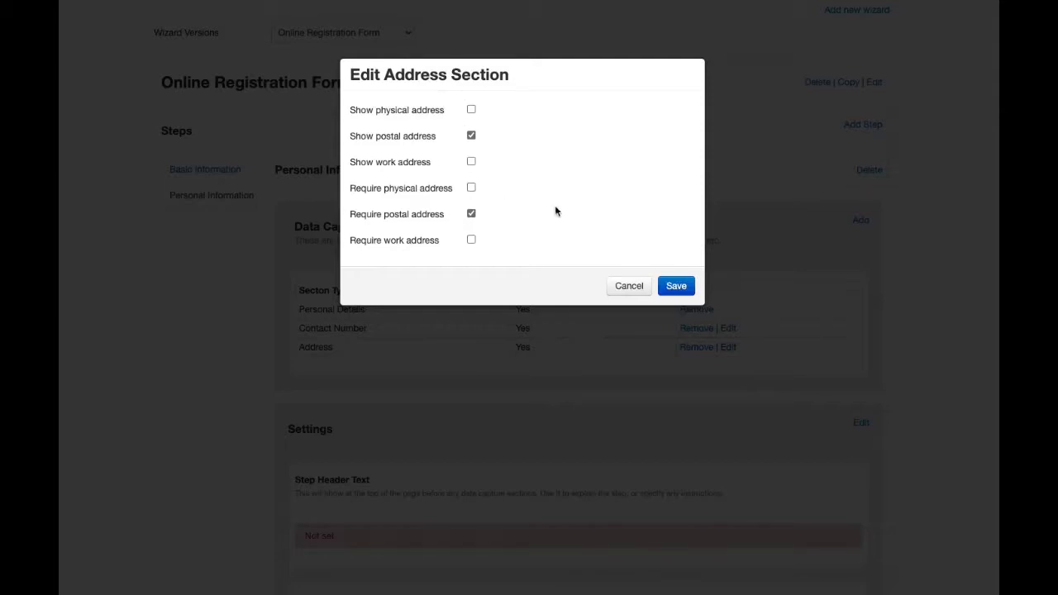
{"action": "left_click", "coordinate": [678, 288]}
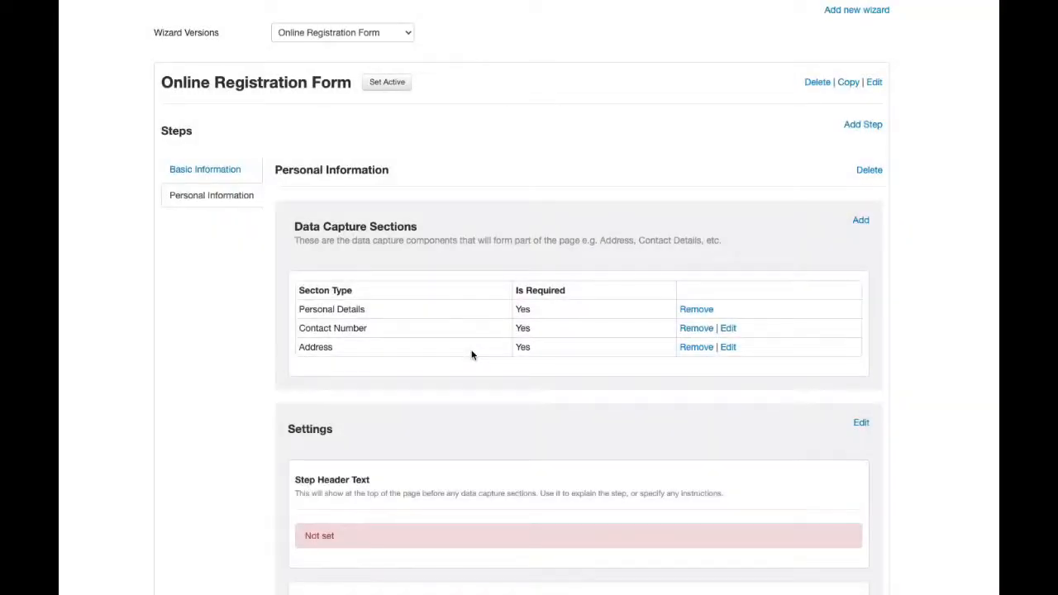
{"action": "left_click", "coordinate": [859, 221]}
{"action": "left_click", "coordinate": [571, 108]}
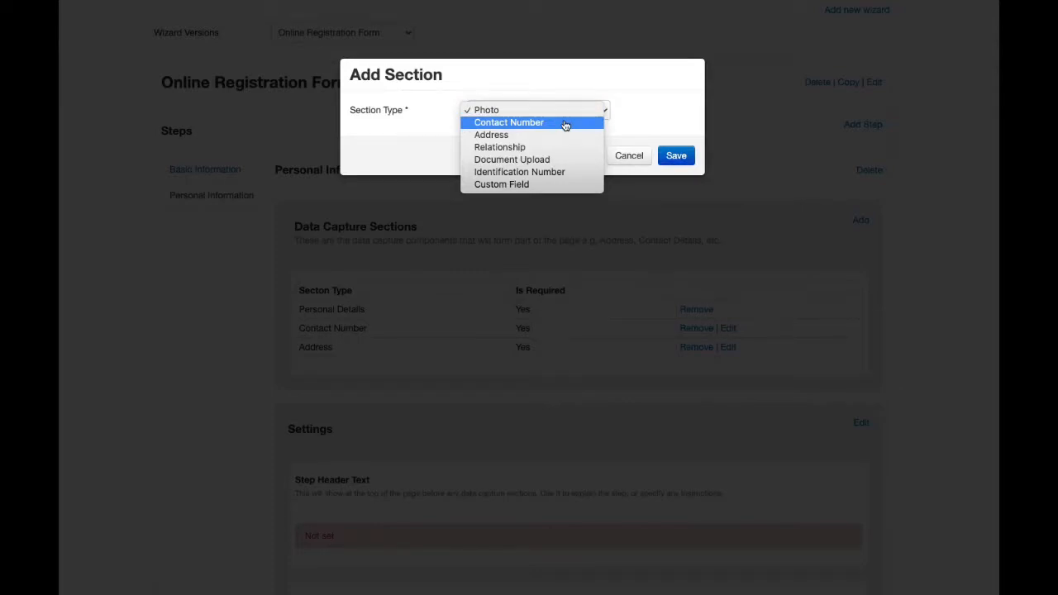
{"action": "left_click", "coordinate": [547, 175]}
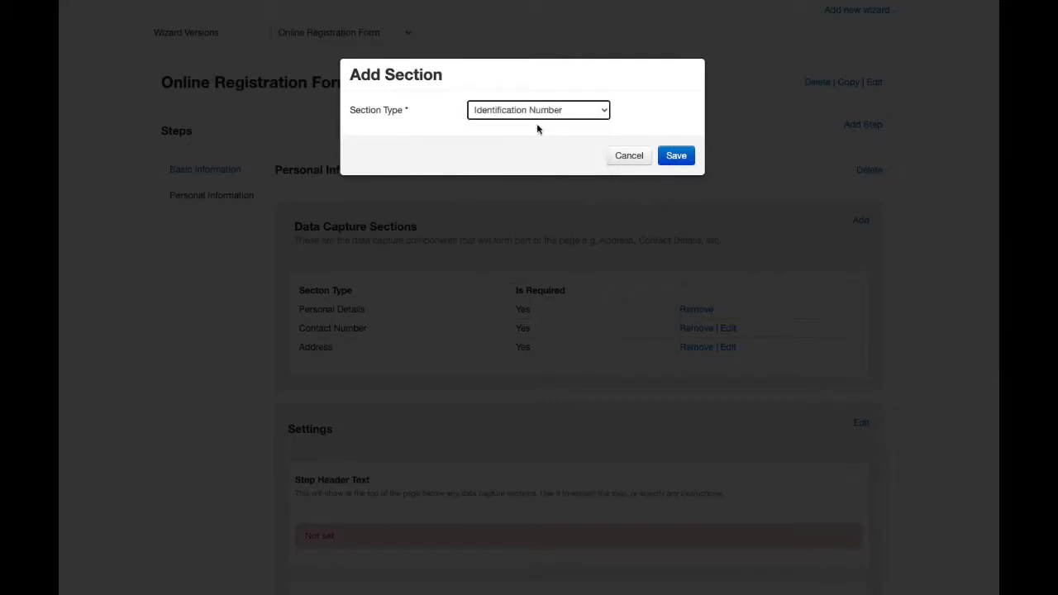
{"action": "left_click", "coordinate": [596, 116]}
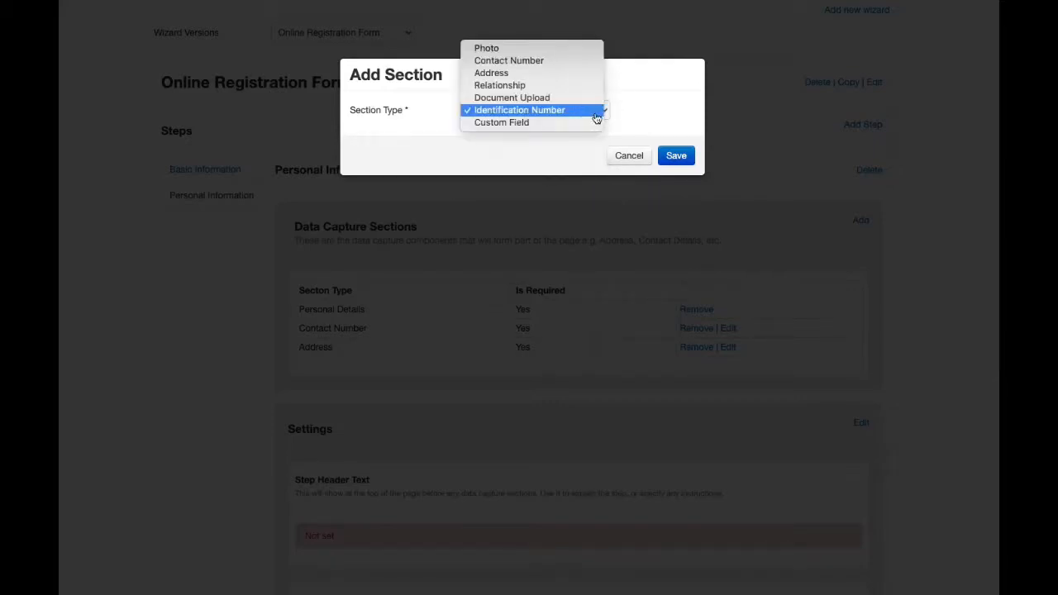
{"action": "left_click", "coordinate": [545, 112]}
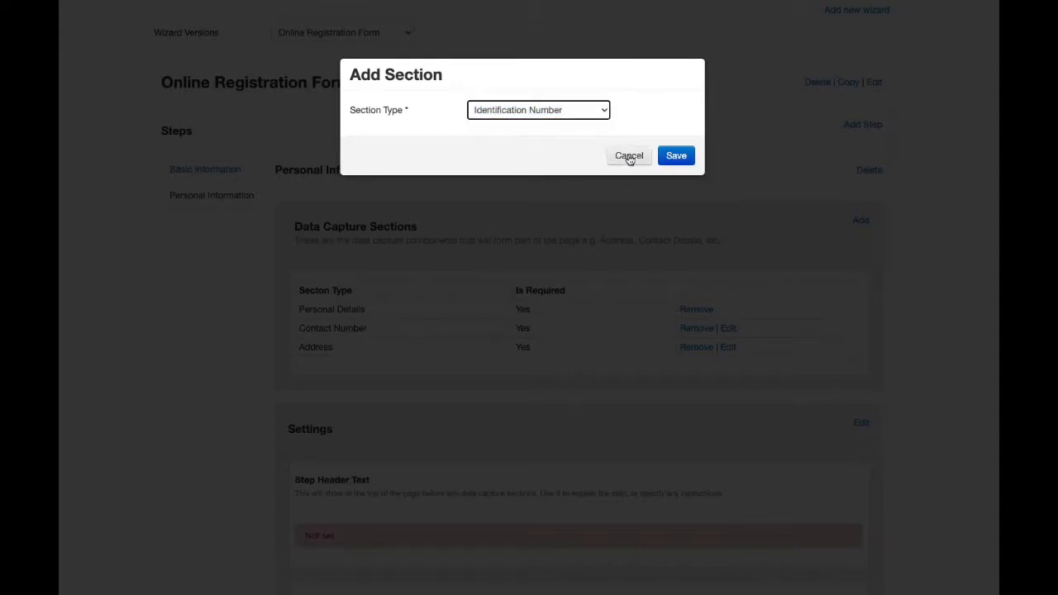
{"action": "left_click", "coordinate": [628, 155]}
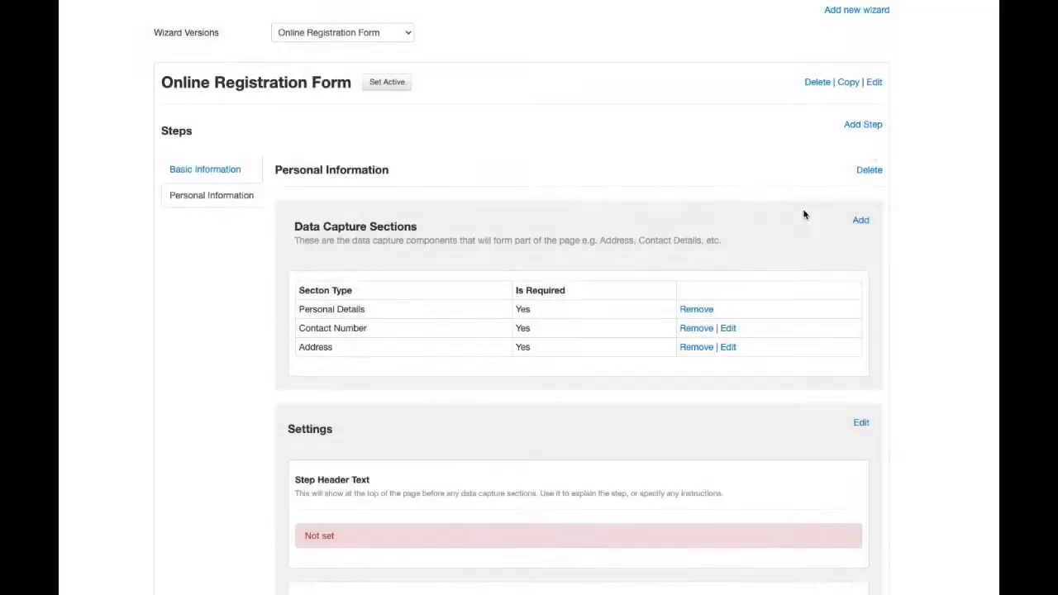
- Add a step named Identity Information to the Online Registration Form wizard and save it
{"action": "left_click", "coordinate": [864, 125]}
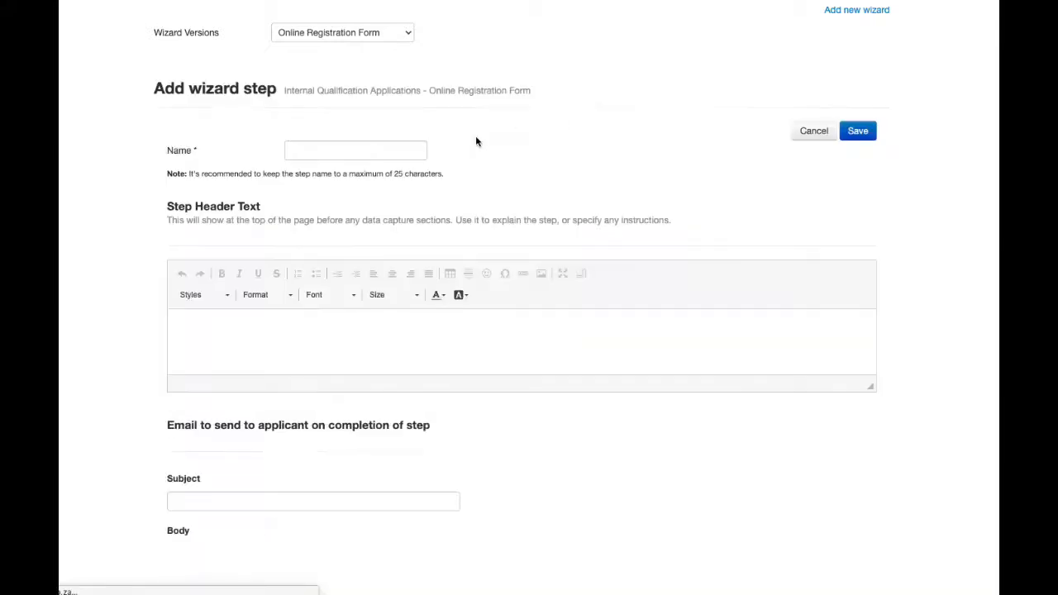
{"action": "left_click", "coordinate": [371, 151]}
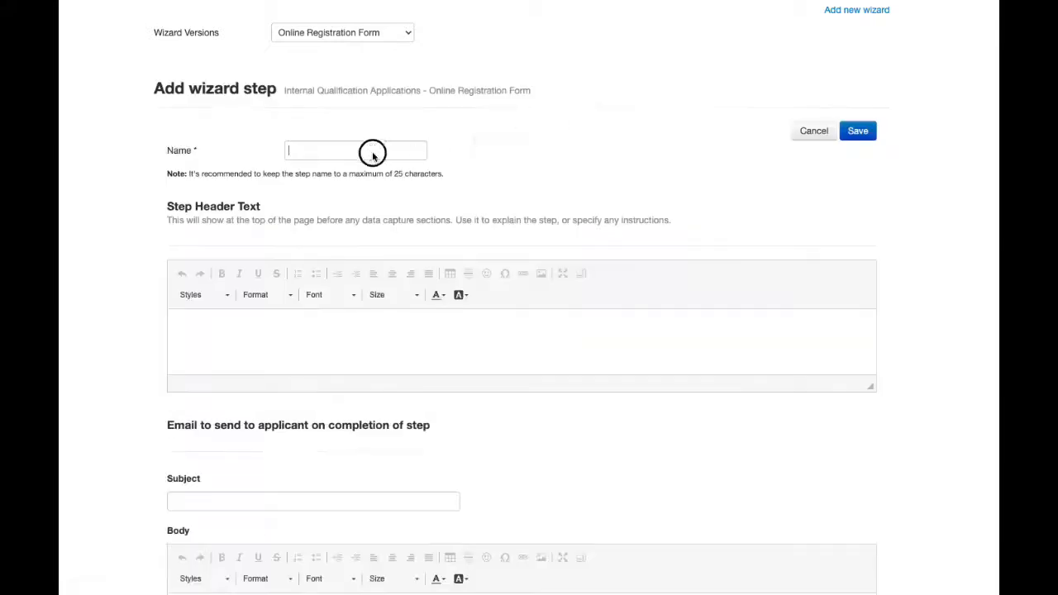
{"action": "left_click", "coordinate": [332, 175]}
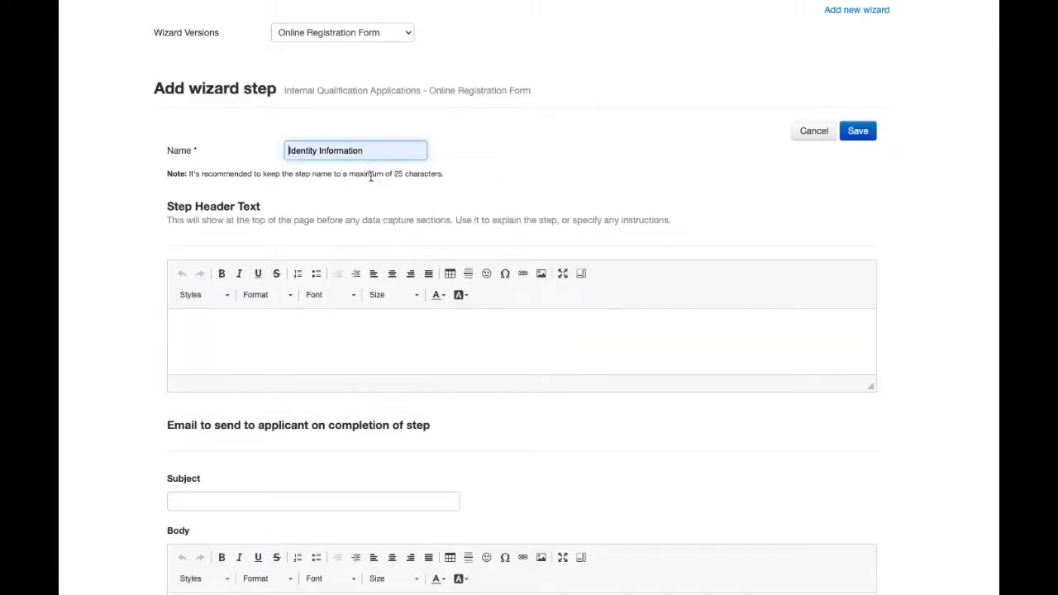
{"action": "left_click", "coordinate": [873, 136]}
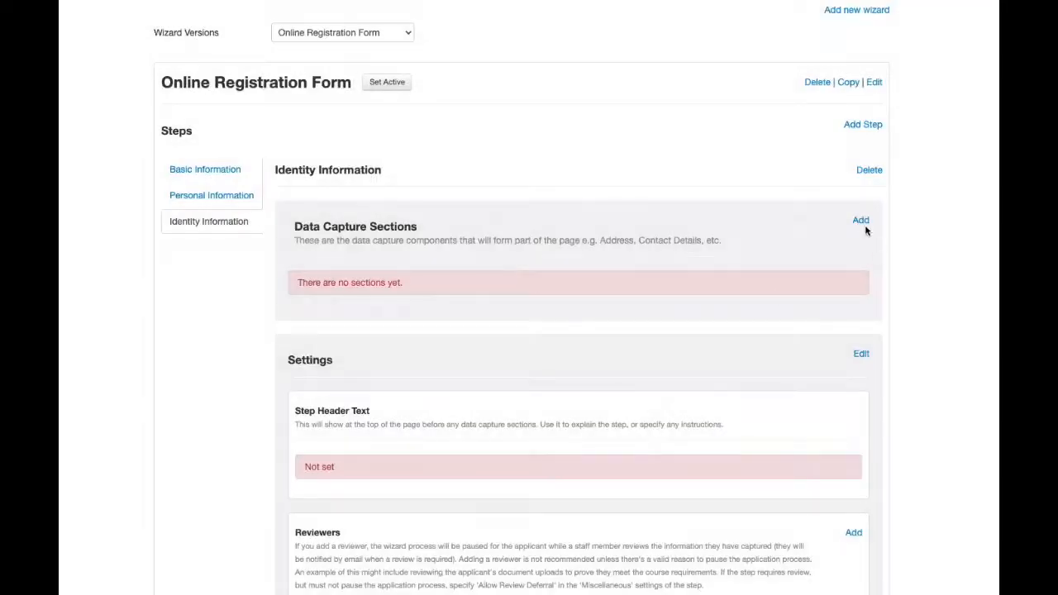
- Add an Identification Number data capture section to the Identity Information step
{"action": "left_click", "coordinate": [861, 221]}
{"action": "left_click", "coordinate": [550, 111]}
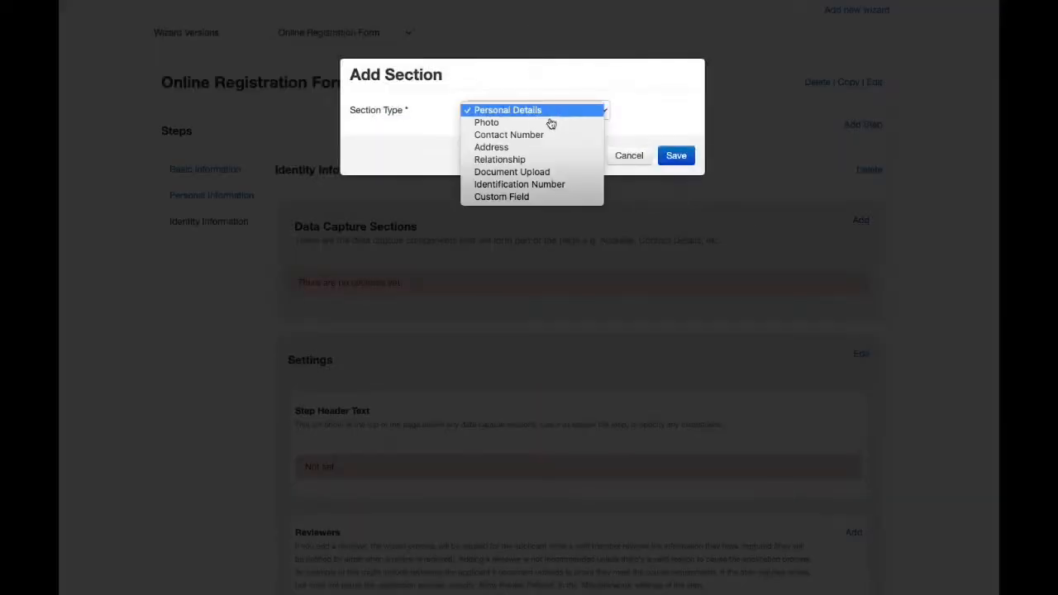
{"action": "left_click", "coordinate": [534, 184]}
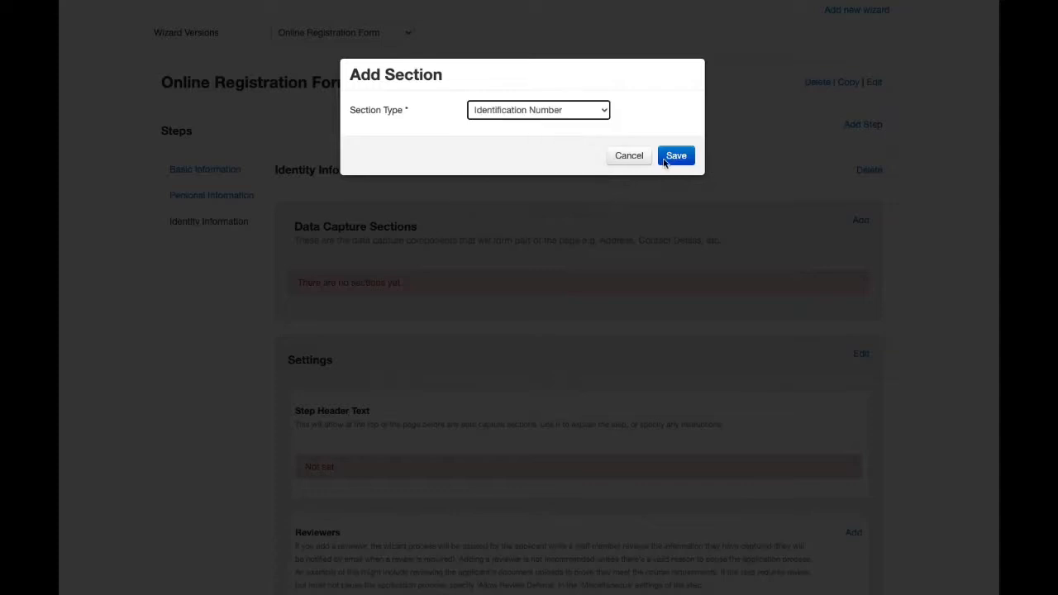
{"action": "left_click", "coordinate": [673, 157]}
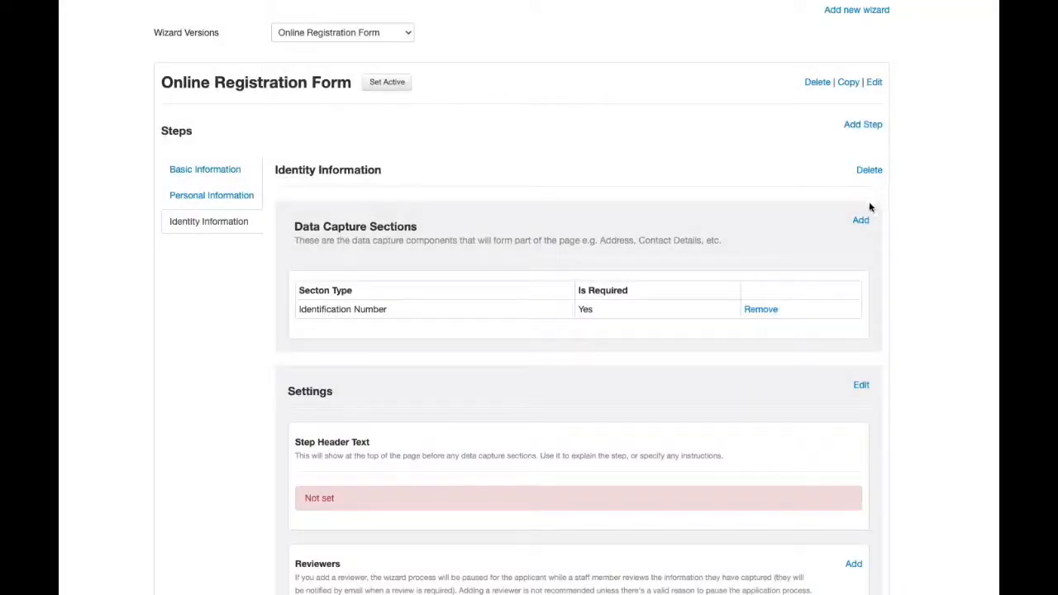
- Add a Document Upload section for the Identity Document to the Identity Information step
{"action": "left_click", "coordinate": [861, 221]}
{"action": "left_click", "coordinate": [548, 113]}
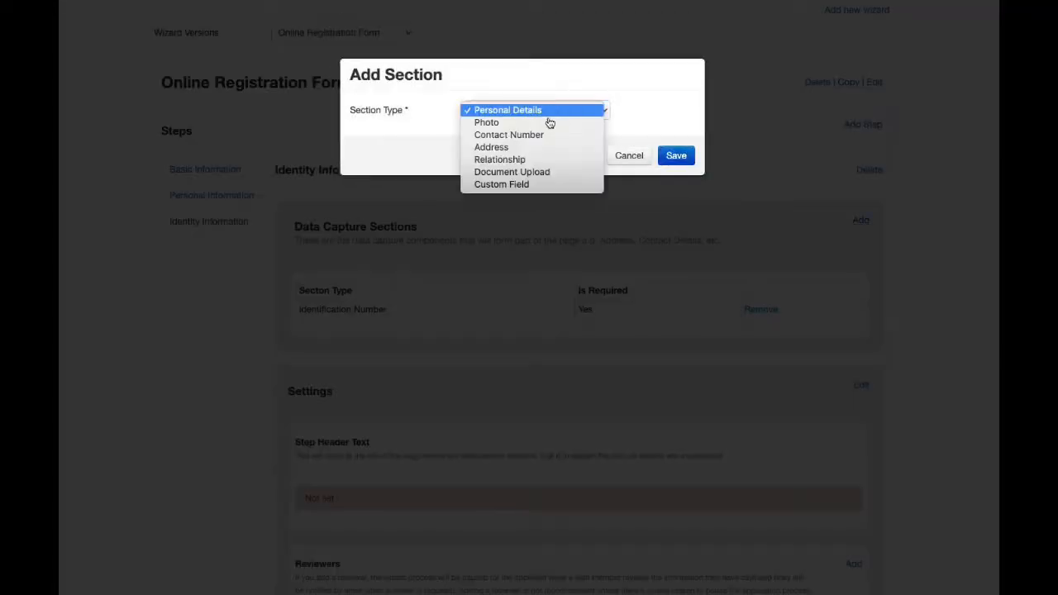
{"action": "left_click", "coordinate": [551, 172]}
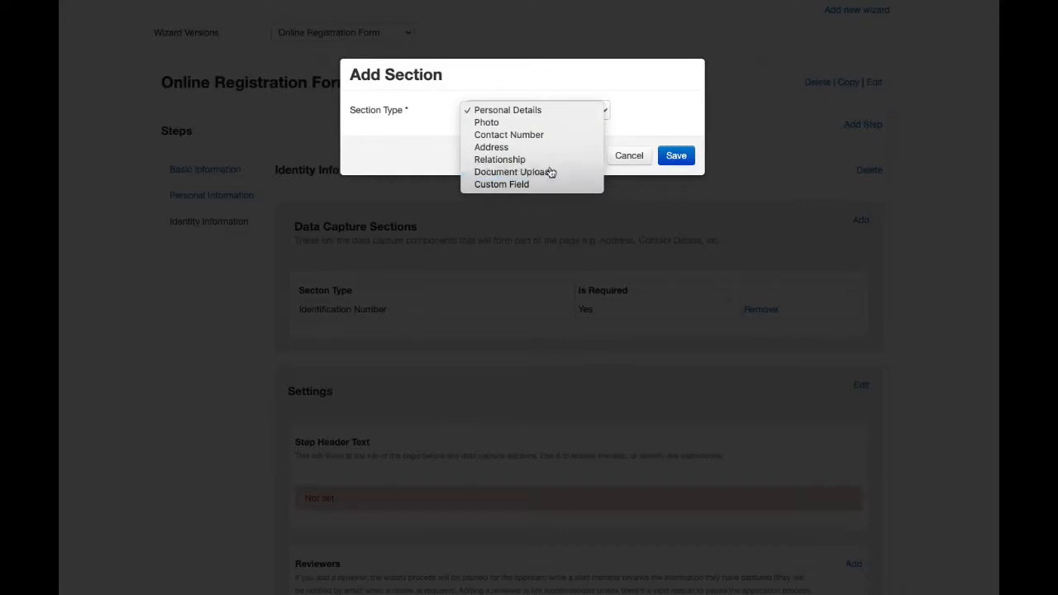
{"action": "left_click", "coordinate": [676, 156]}
{"action": "left_click", "coordinate": [674, 206]}
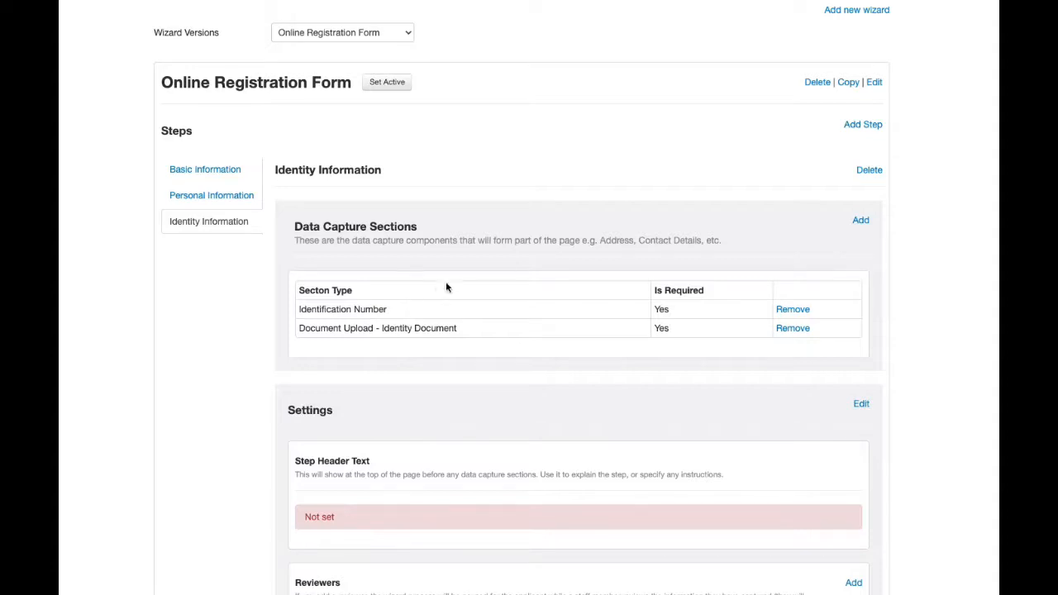
- Examine the Identity Information step's settings, including header text, reviewers, notification recipients, emails, terms and conditions, and miscellaneous options
{"action": "scroll", "coordinate": [445, 287], "scroll_direction": "down", "scroll_amount": 15}
{"action": "scroll", "coordinate": [455, 260], "scroll_direction": "up", "scroll_amount": 2}
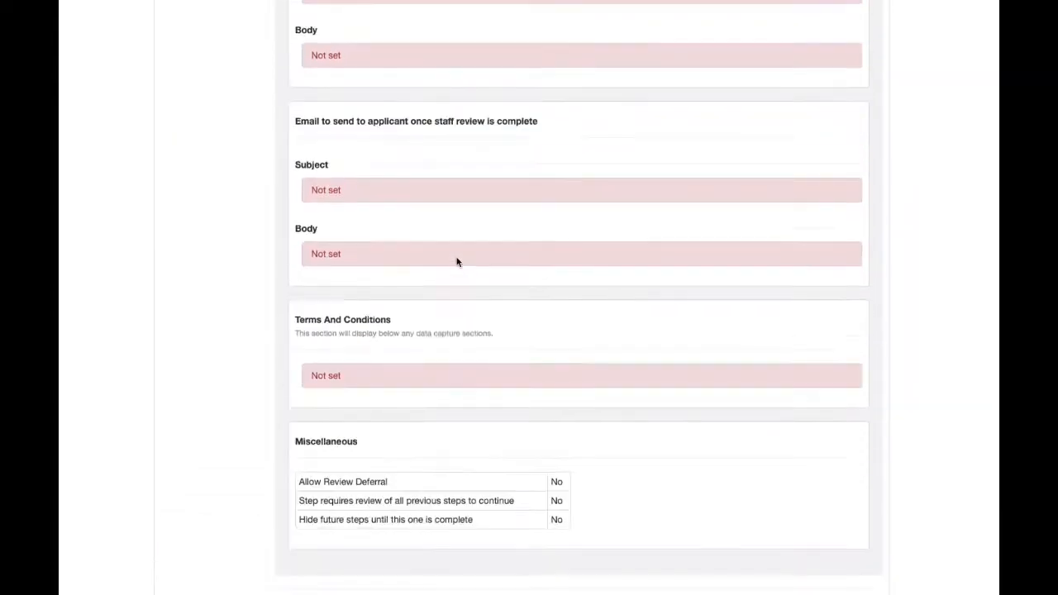
{"action": "scroll", "coordinate": [456, 262], "scroll_direction": "up", "scroll_amount": 15}
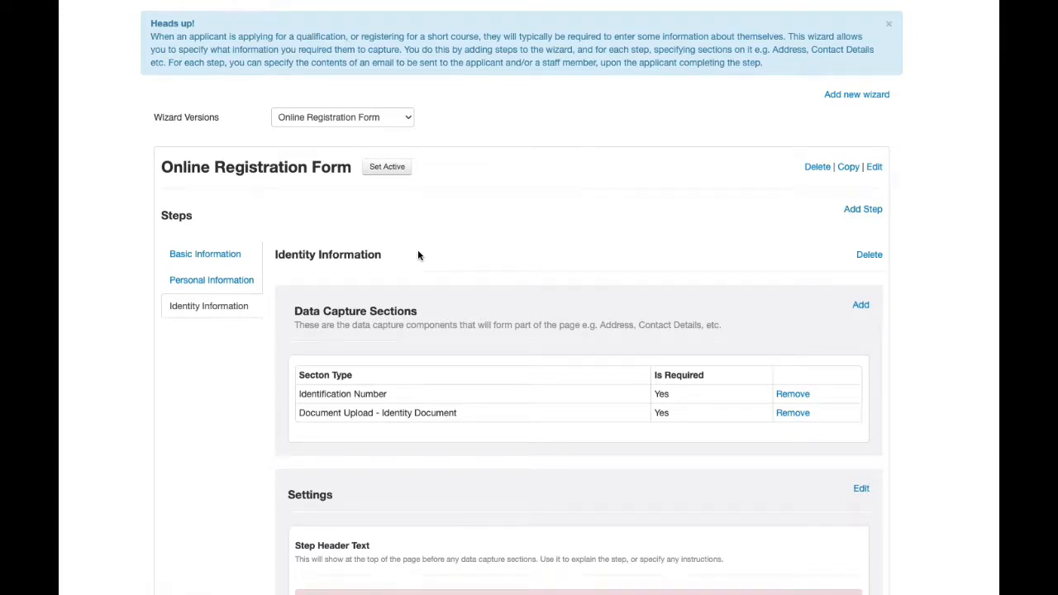
{"action": "scroll", "coordinate": [417, 249], "scroll_direction": "down", "scroll_amount": 15}
{"action": "scroll", "coordinate": [419, 256], "scroll_direction": "down", "scroll_amount": 2}
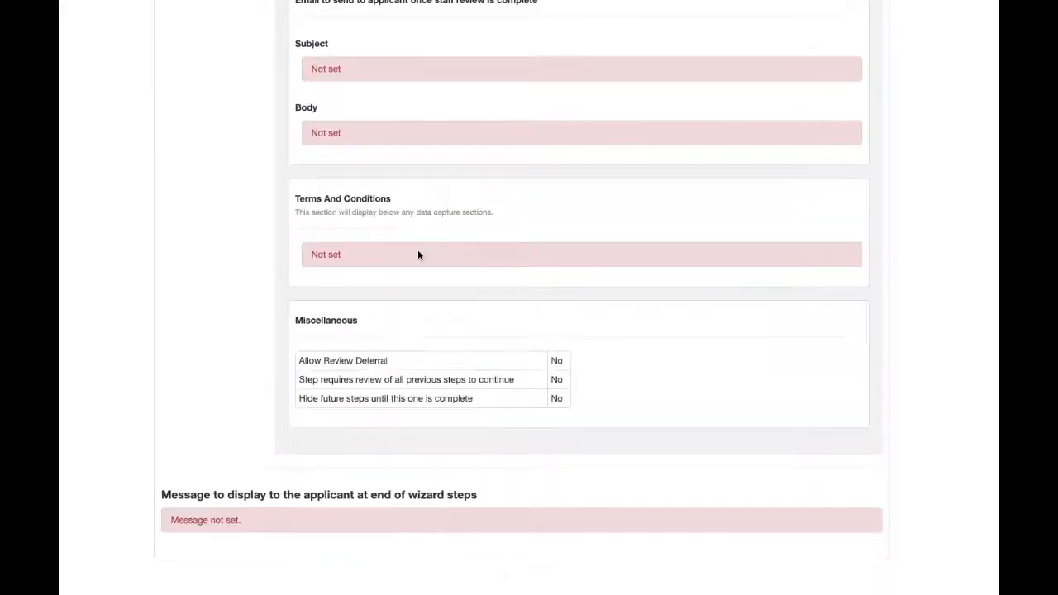
{"action": "scroll", "coordinate": [419, 256], "scroll_direction": "up", "scroll_amount": 10}
{"action": "scroll", "coordinate": [419, 256], "scroll_direction": "up", "scroll_amount": 1}
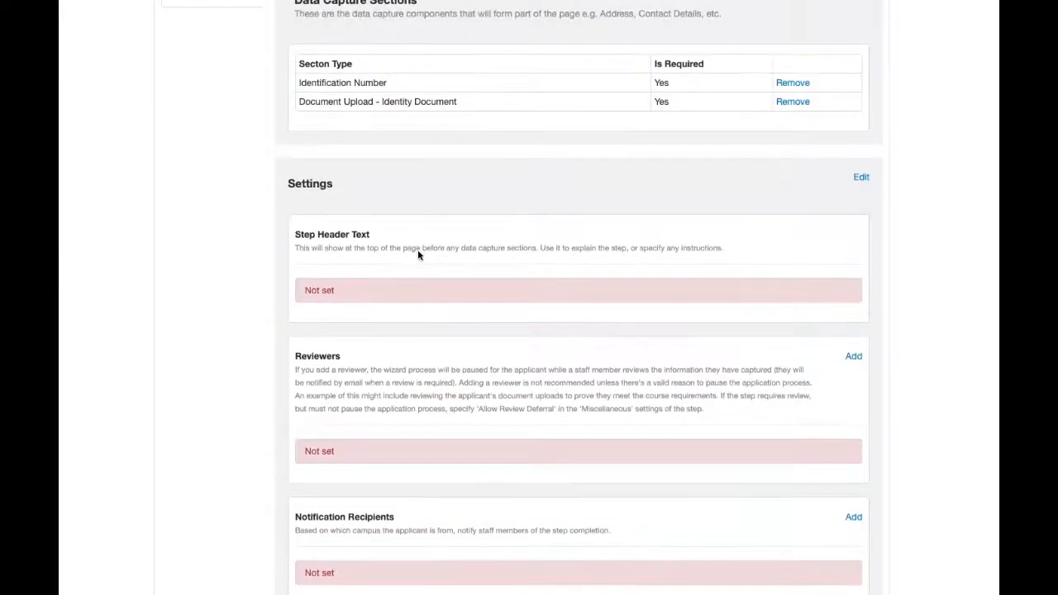
{"action": "scroll", "coordinate": [419, 250], "scroll_direction": "down", "scroll_amount": 1}
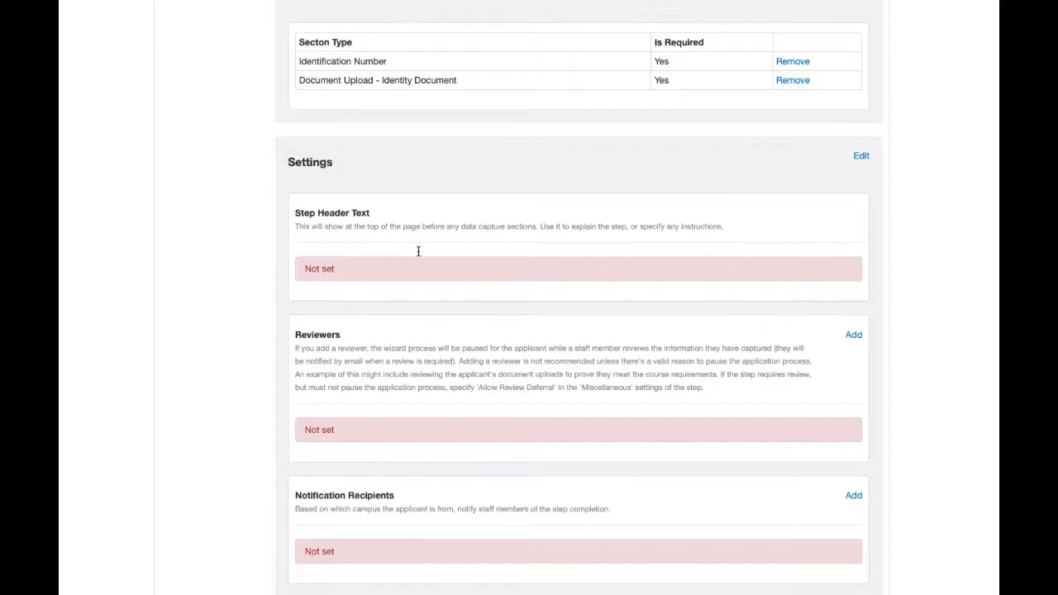
{"action": "left_click_drag", "start_coordinate": [374, 336], "coordinate": [287, 335]}
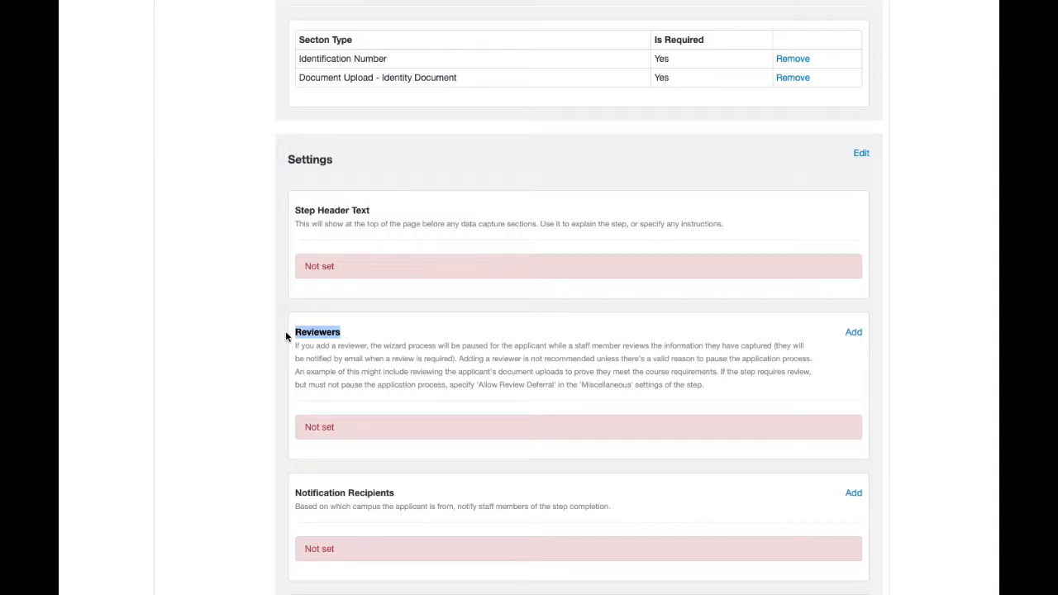
{"action": "scroll", "coordinate": [334, 459], "scroll_direction": "down", "scroll_amount": 1}
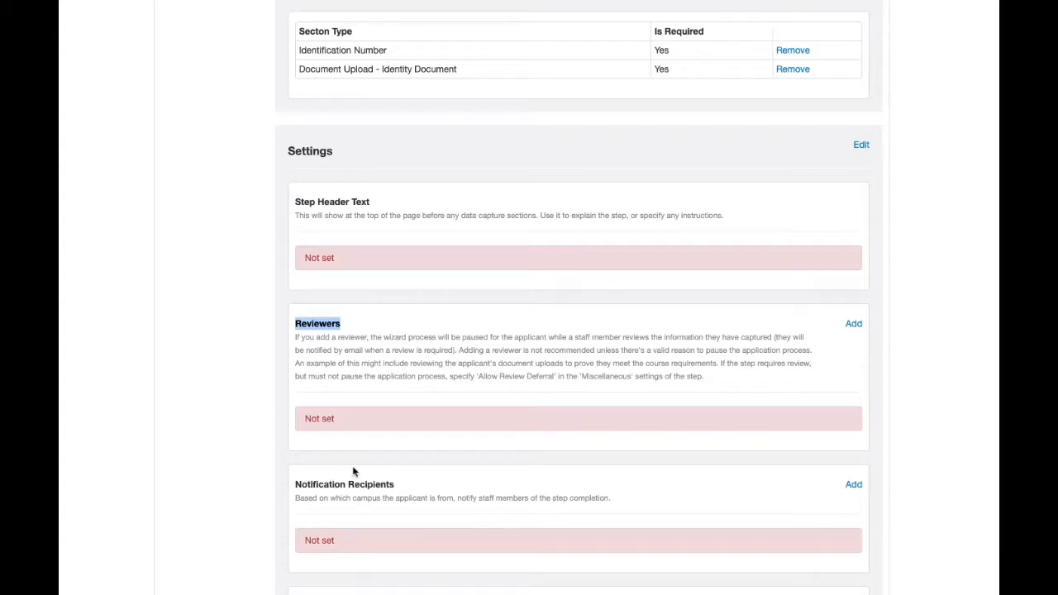
{"action": "scroll", "coordinate": [362, 444], "scroll_direction": "up", "scroll_amount": 12}
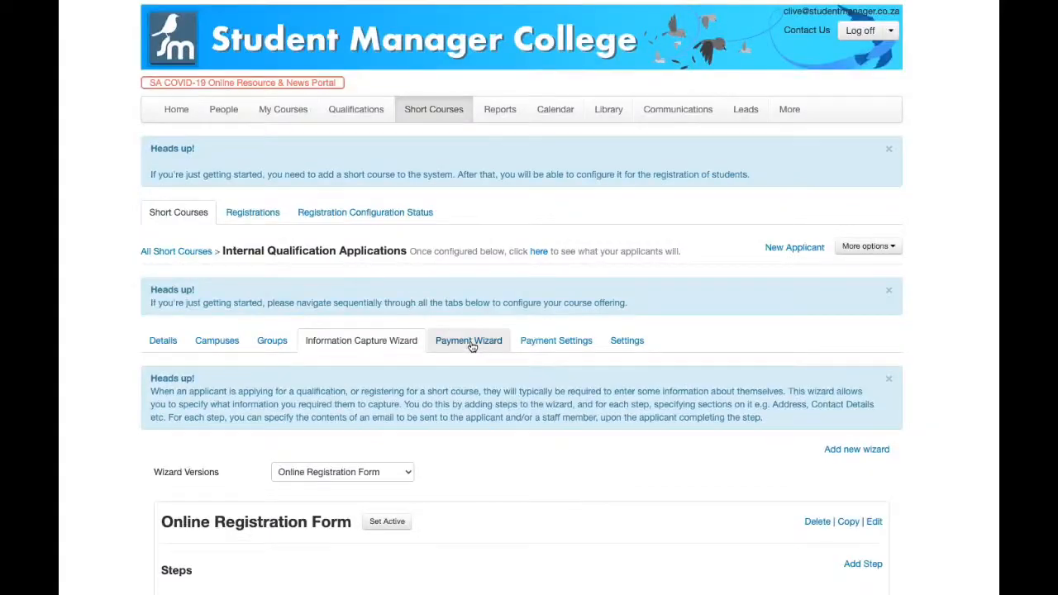
{"action": "scroll", "coordinate": [477, 412], "scroll_direction": "down", "scroll_amount": 3}
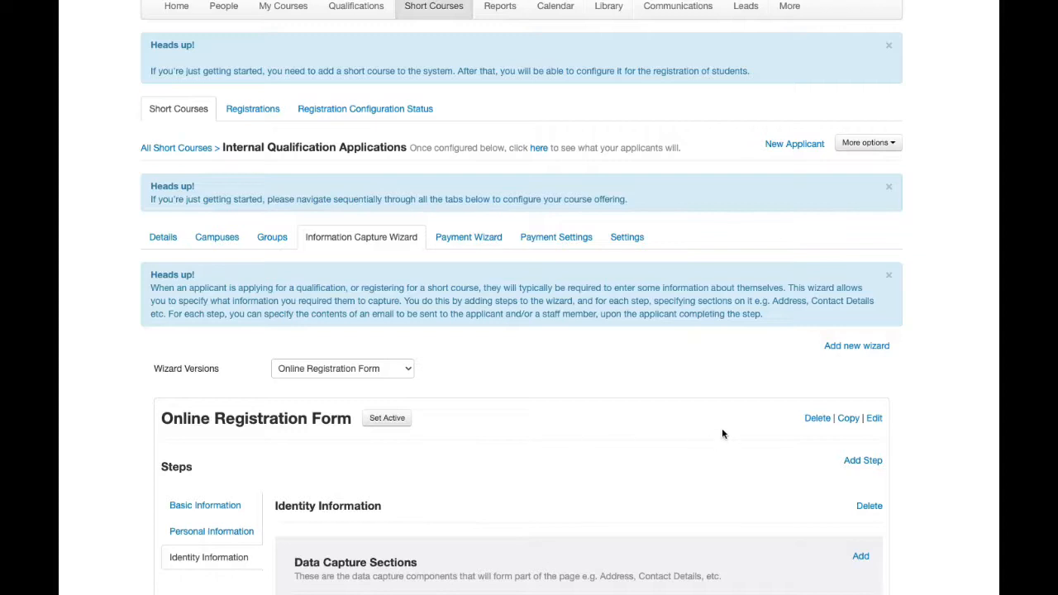
{"action": "left_click", "coordinate": [852, 420]}
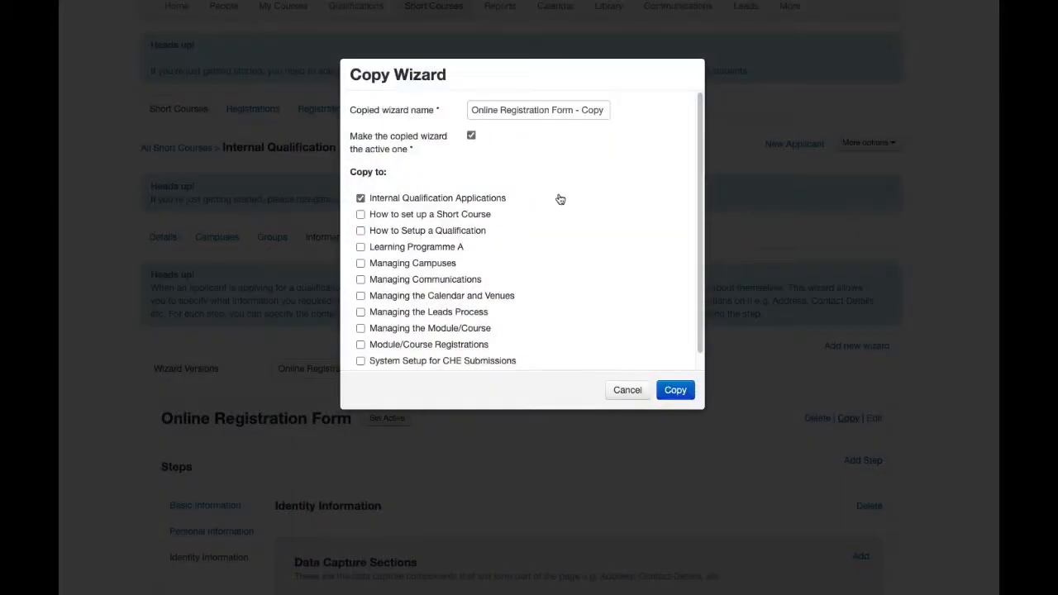
{"action": "left_click", "coordinate": [471, 137]}
{"action": "left_click", "coordinate": [603, 111]}
{"action": "left_click_drag", "start_coordinate": [605, 111], "coordinate": [575, 111]}
{"action": "key", "text": "BackSpace"}
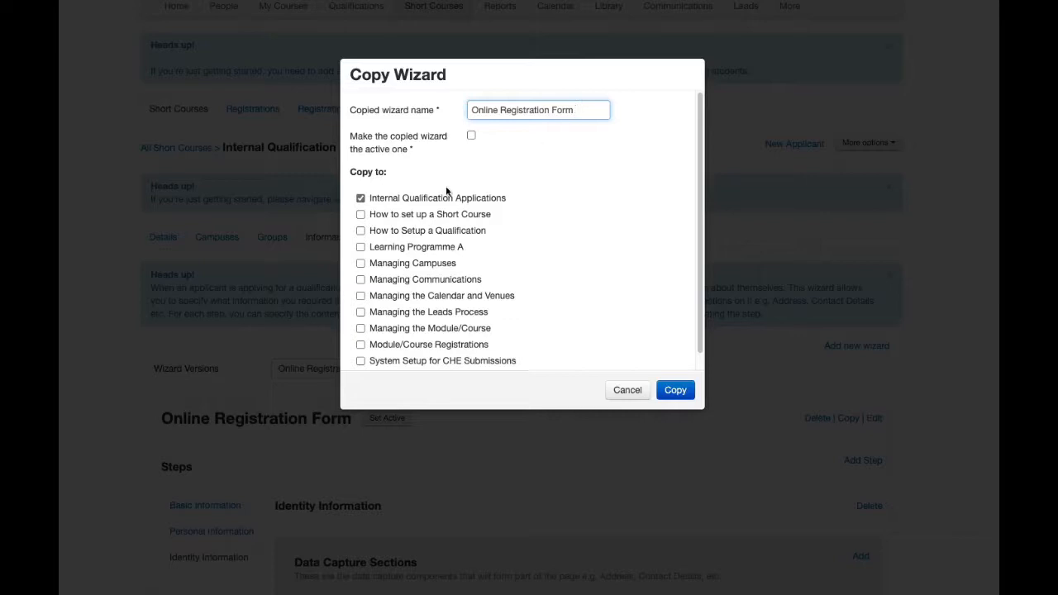
{"action": "left_click", "coordinate": [360, 343]}
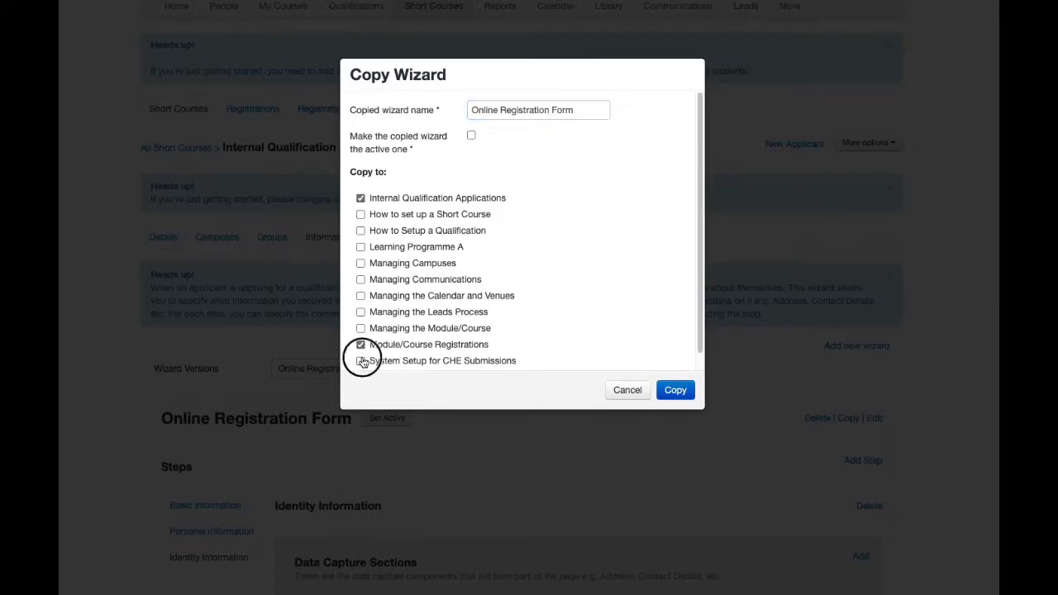
{"action": "left_click", "coordinate": [360, 361]}
{"action": "left_click", "coordinate": [361, 263]}
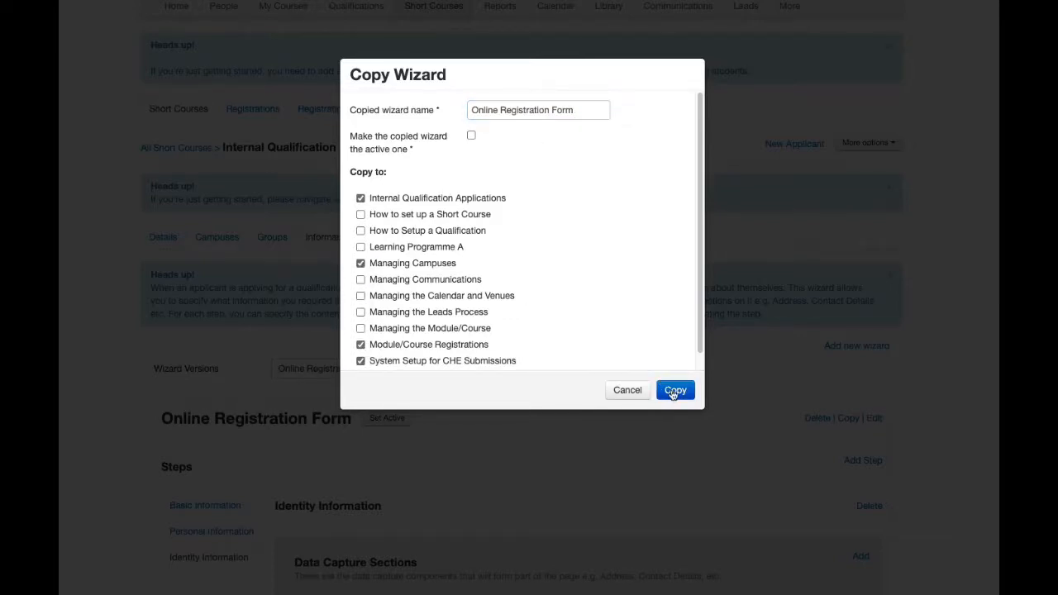
{"action": "left_click", "coordinate": [625, 395]}
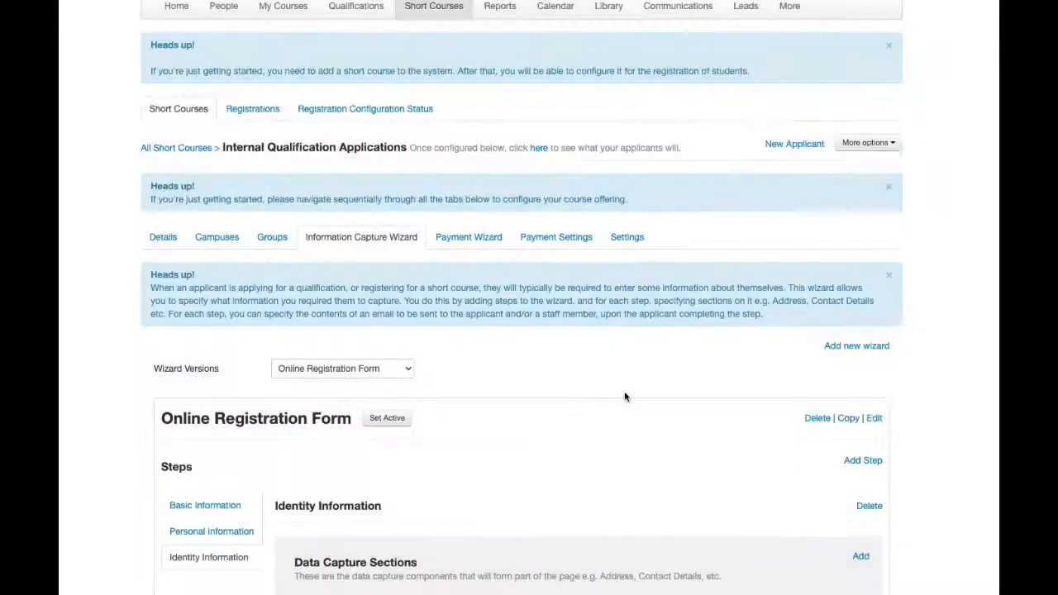
- Examine the Started and Payment steps of the short course's payment wizard, including their applicant emails and notification recipients
{"action": "scroll", "coordinate": [624, 397], "scroll_direction": "down", "scroll_amount": 3}
{"action": "scroll", "coordinate": [625, 397], "scroll_direction": "down", "scroll_amount": 3}
{"action": "scroll", "coordinate": [625, 397], "scroll_direction": "up", "scroll_amount": 3}
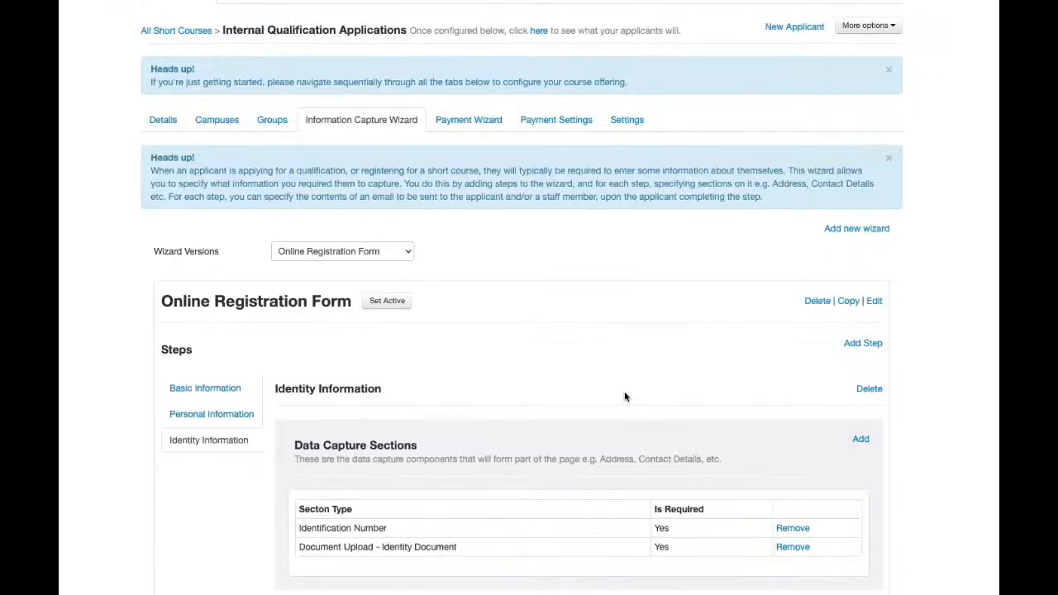
{"action": "left_click", "coordinate": [464, 121]}
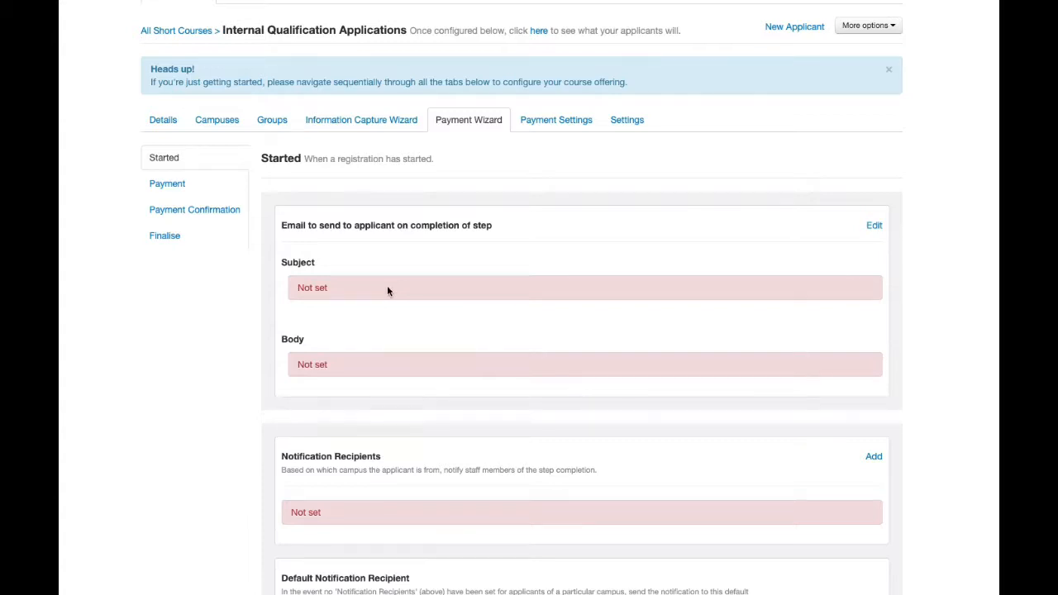
{"action": "left_click", "coordinate": [222, 193]}
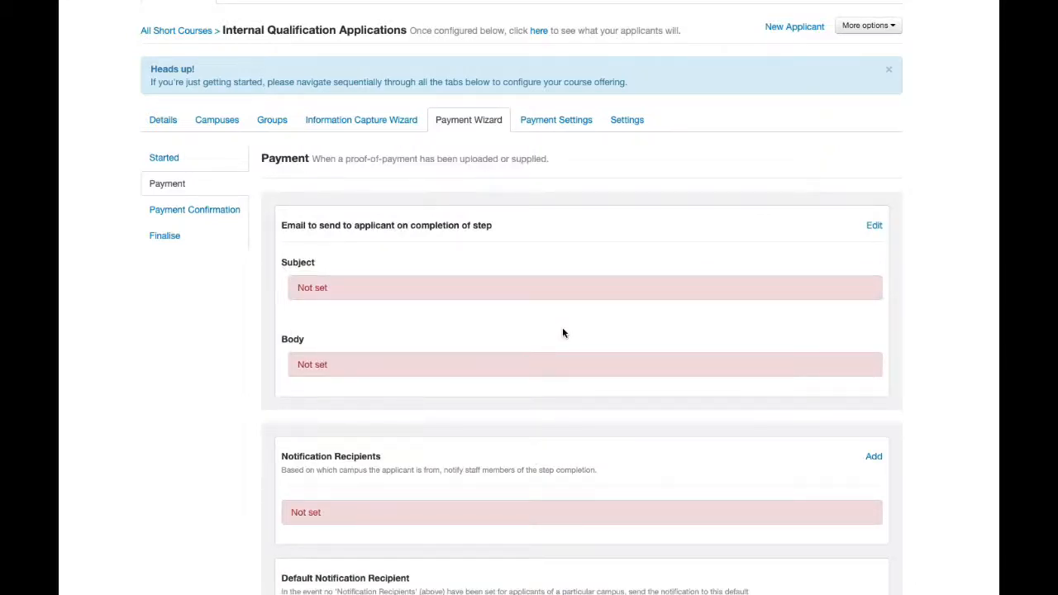
{"action": "scroll", "coordinate": [489, 302], "scroll_direction": "down", "scroll_amount": 1}
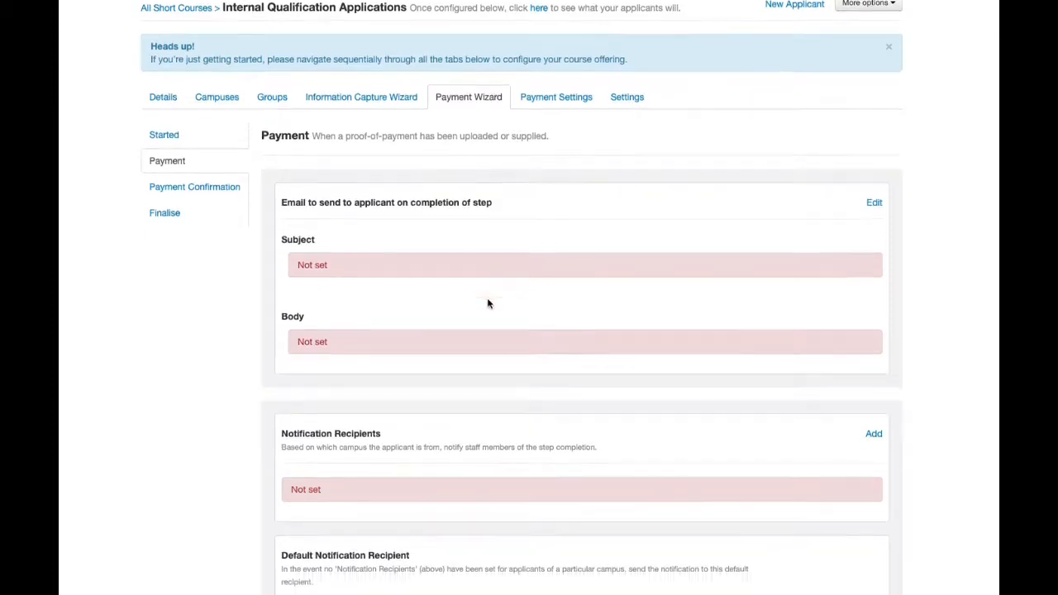
{"action": "scroll", "coordinate": [487, 279], "scroll_direction": "down", "scroll_amount": 3}
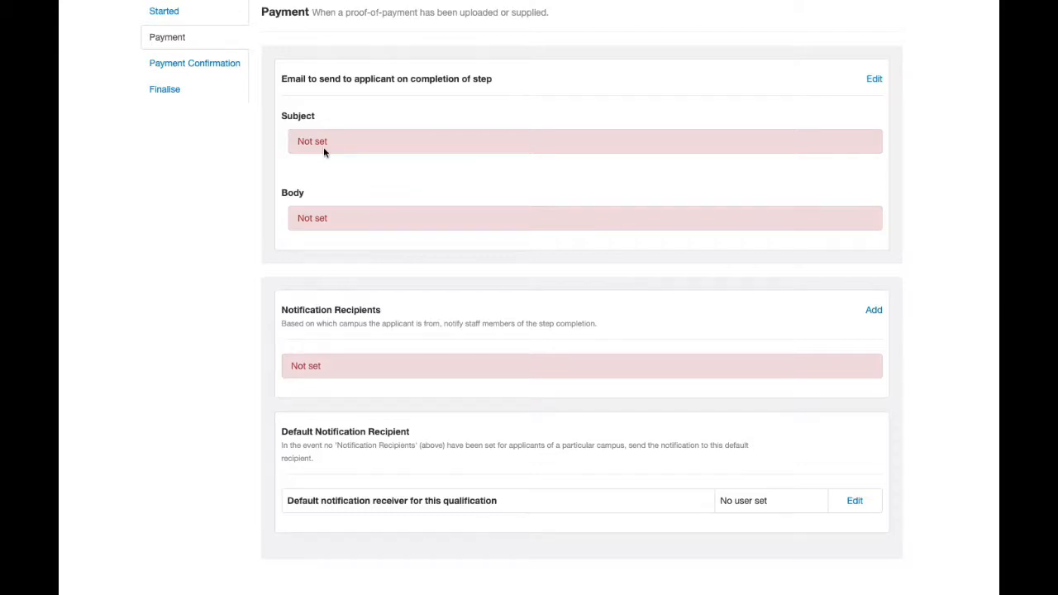
{"action": "scroll", "coordinate": [323, 146], "scroll_direction": "up", "scroll_amount": 9}
{"action": "left_click", "coordinate": [196, 378]}
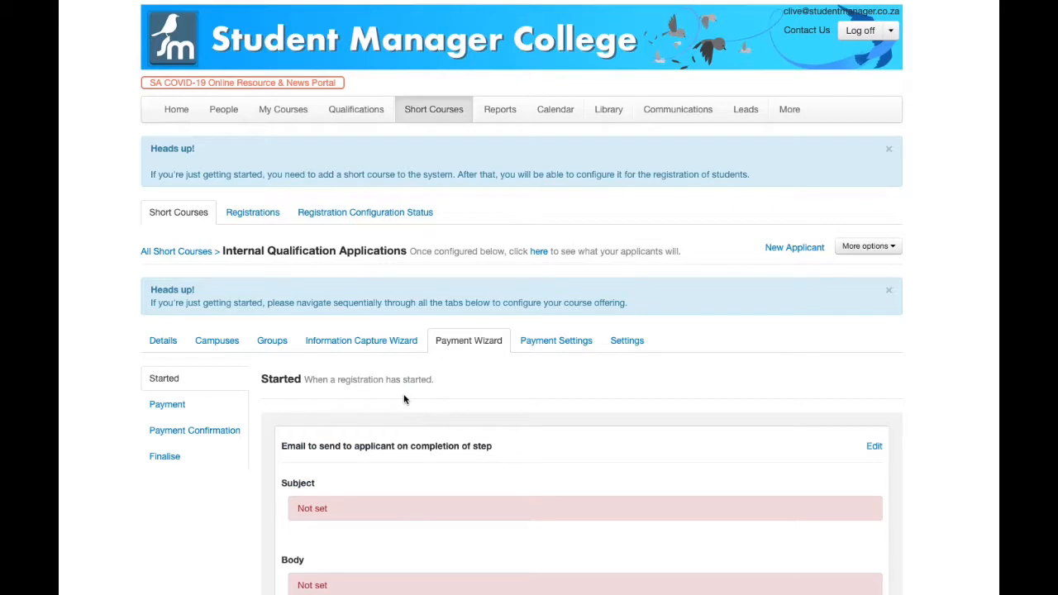
- Examine the Payment, Payment Confirmation and Finalise steps of the payment wizard, including their applicant emails and notification recipients
{"action": "left_click", "coordinate": [182, 404]}
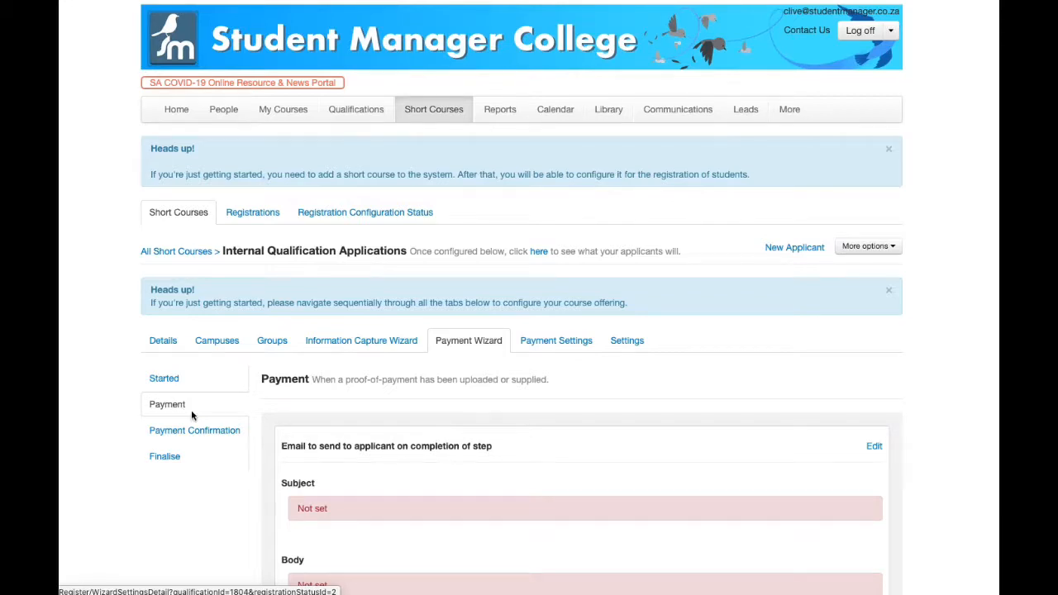
{"action": "left_click", "coordinate": [195, 432]}
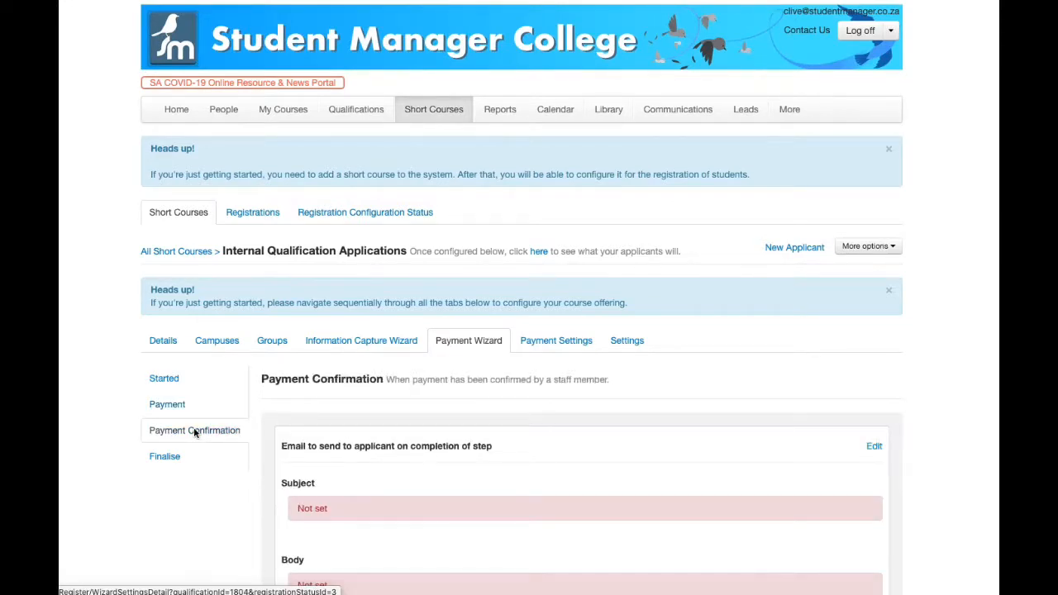
{"action": "left_click", "coordinate": [190, 456]}
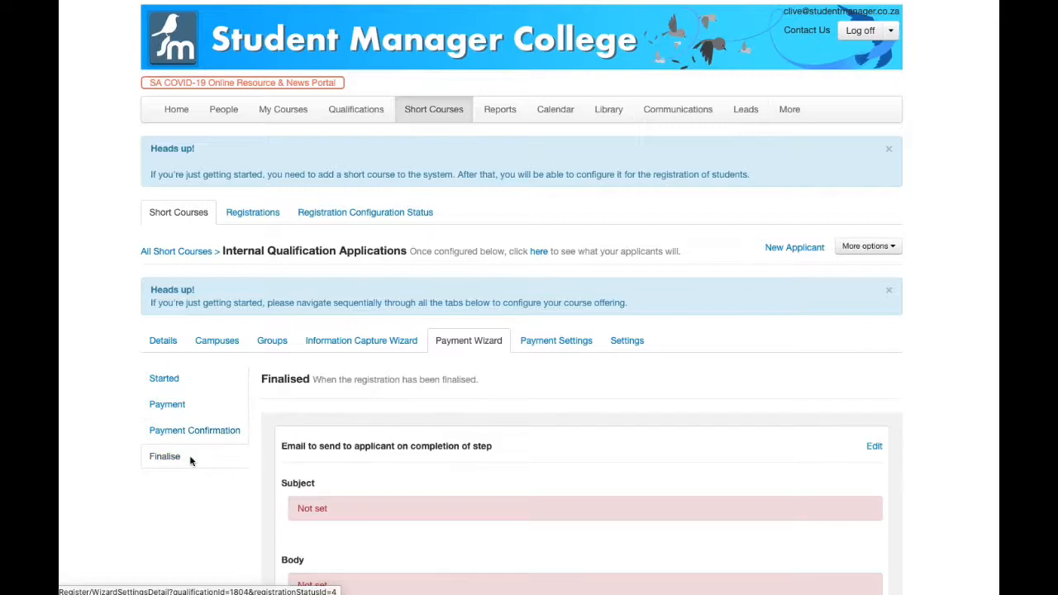
{"action": "scroll", "coordinate": [280, 457], "scroll_direction": "down", "scroll_amount": 5}
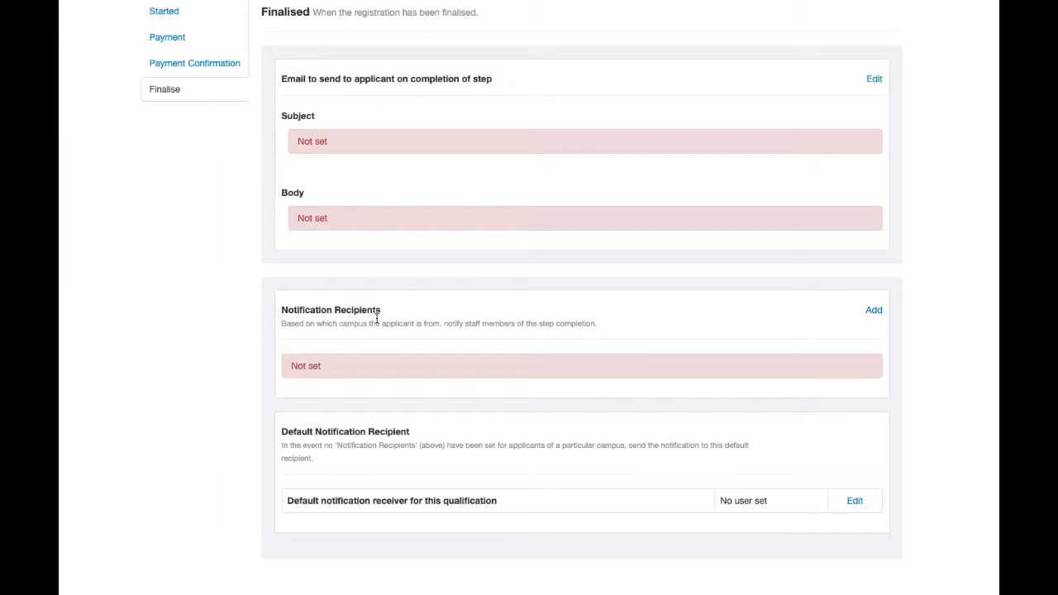
{"action": "left_click", "coordinate": [228, 41]}
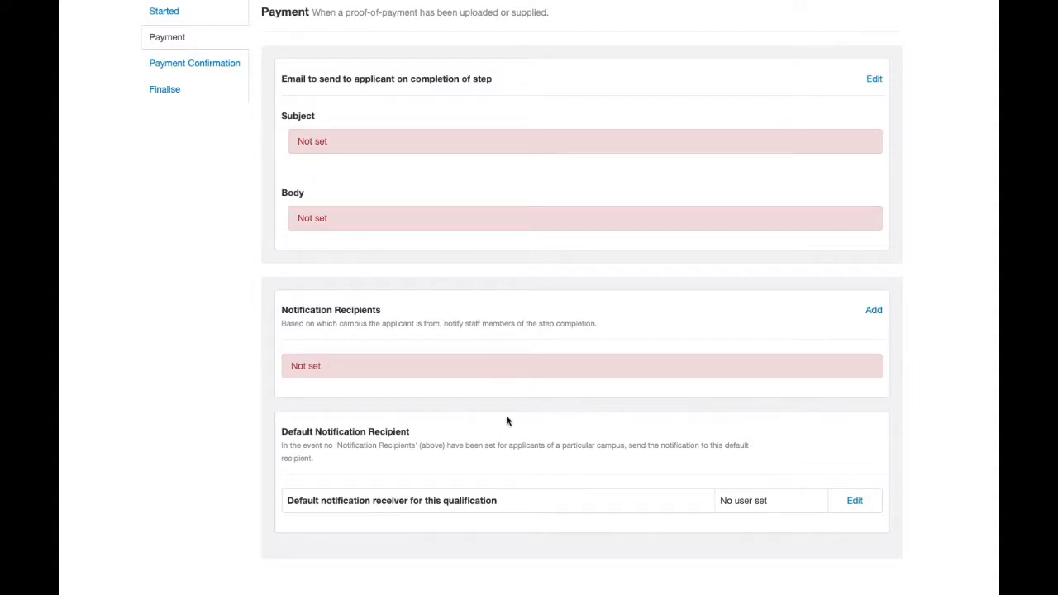
- Review the short course's payment settings and its general settings for Apply page visibility, online registrations, module groups and proof of payment
{"action": "scroll", "coordinate": [506, 420], "scroll_direction": "up", "scroll_amount": 5}
{"action": "left_click", "coordinate": [575, 341]}
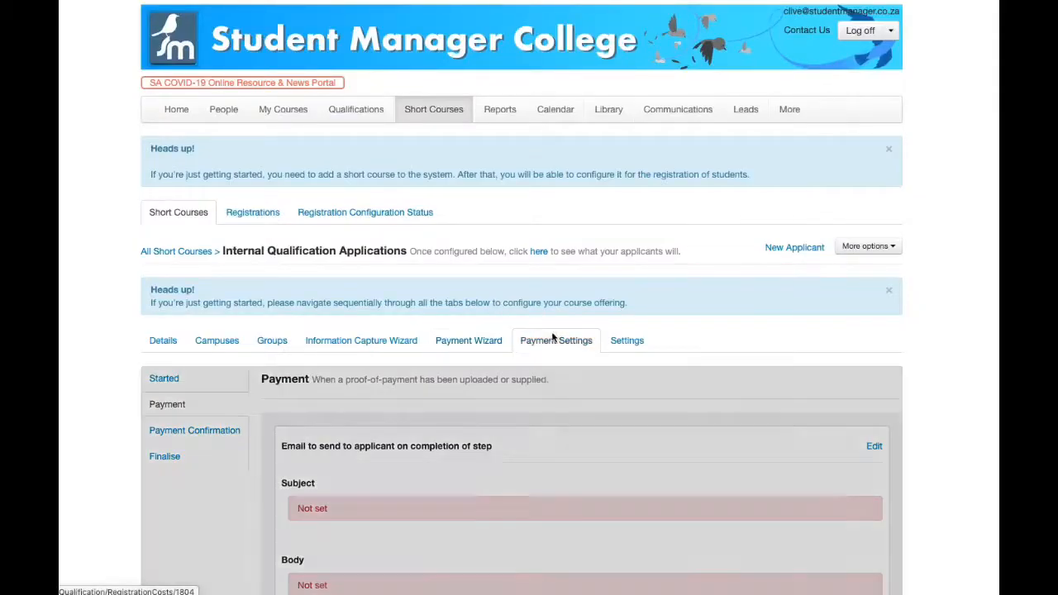
{"action": "scroll", "coordinate": [577, 341], "scroll_direction": "down", "scroll_amount": 1}
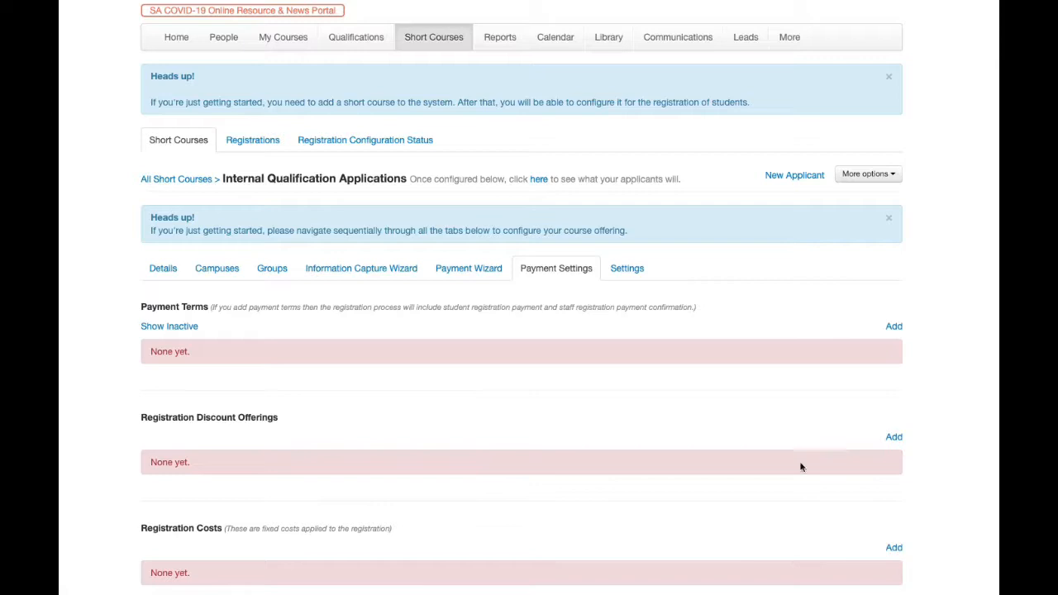
{"action": "left_click", "coordinate": [630, 269]}
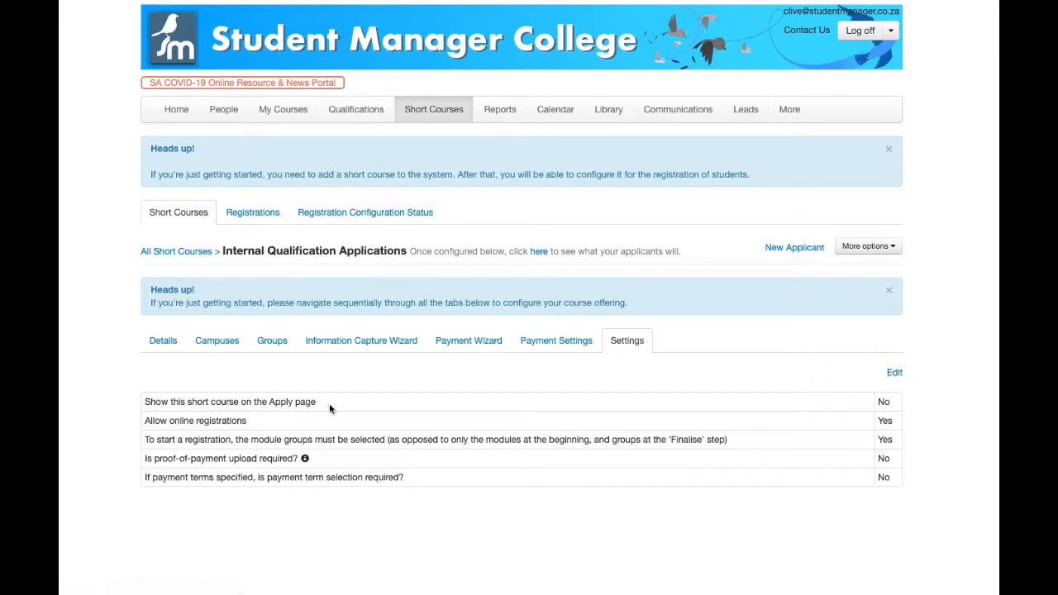
{"action": "left_click", "coordinate": [151, 401]}
{"action": "left_click_drag", "start_coordinate": [151, 402], "coordinate": [448, 408]}
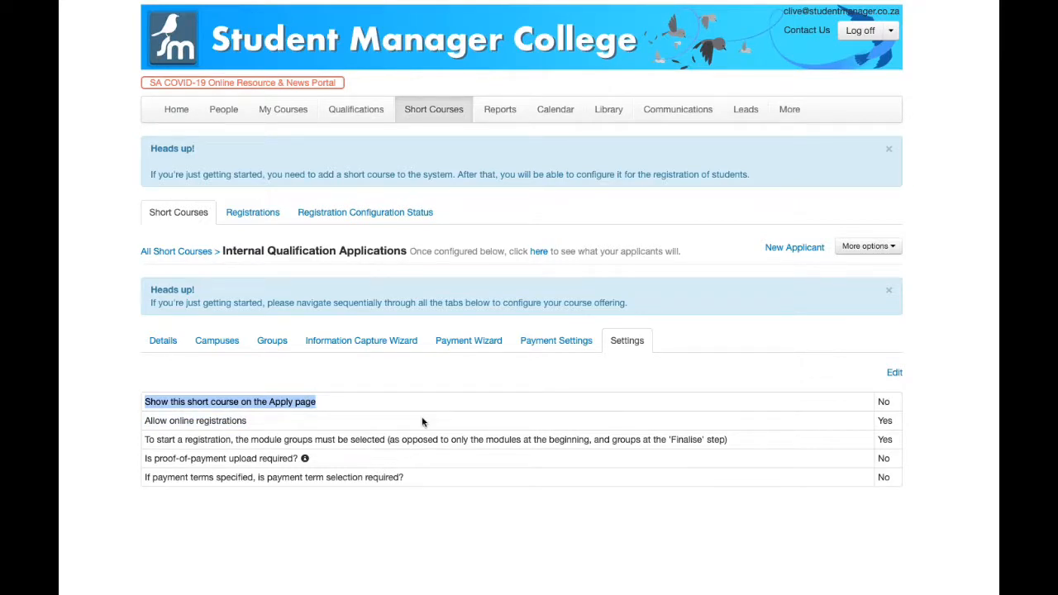
{"action": "left_click", "coordinate": [277, 418]}
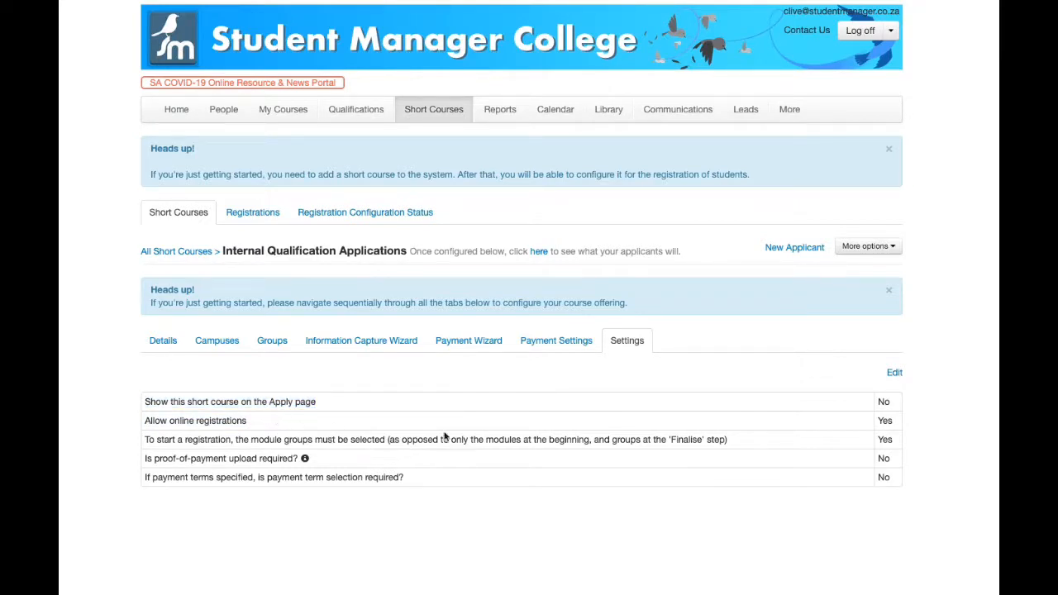
{"action": "double_click", "coordinate": [882, 438]}
- View the registrations overview, checking the started registrations for Managing the Leads Process and the finalised ones for How to set up a Short Course
{"action": "left_click", "coordinate": [252, 213]}
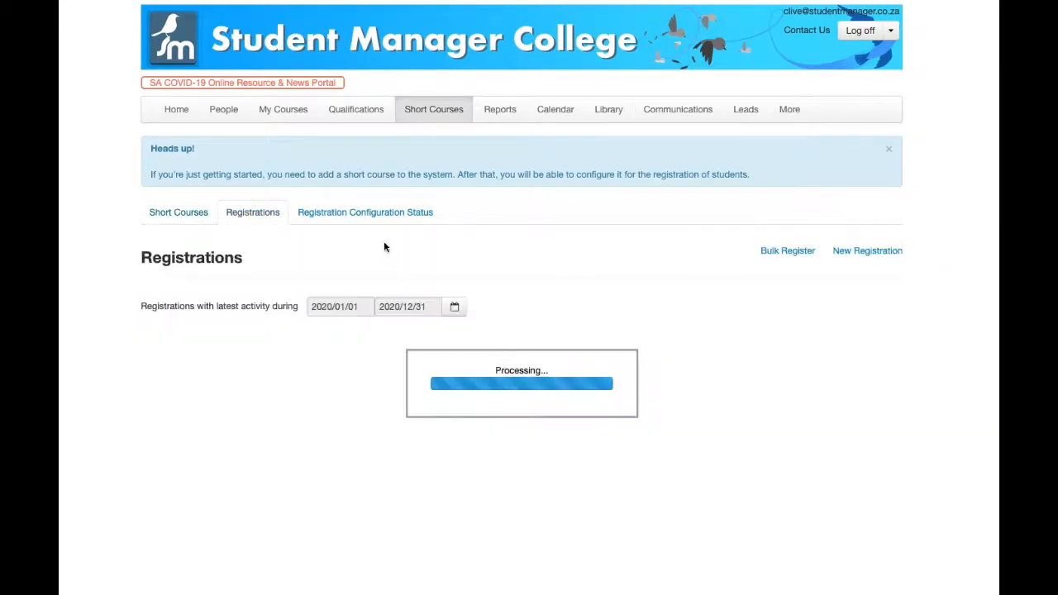
{"action": "left_click", "coordinate": [177, 216]}
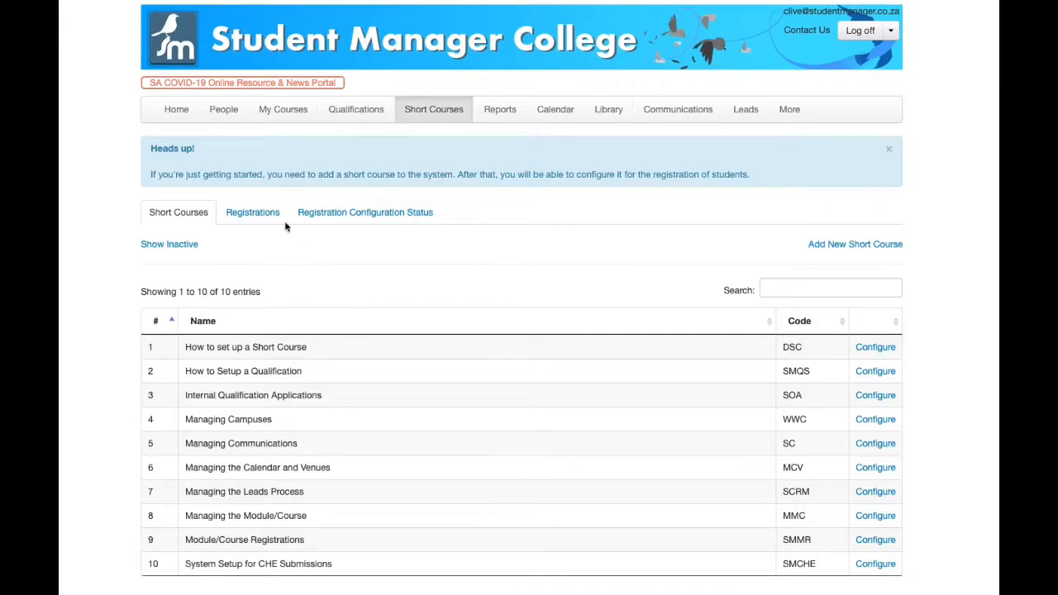
{"action": "left_click", "coordinate": [253, 213]}
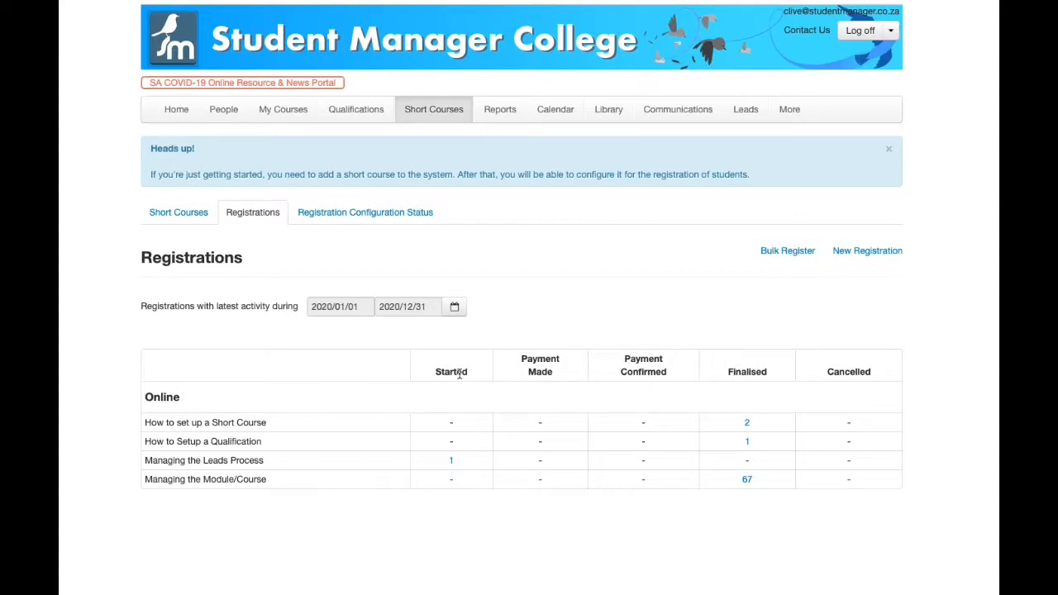
{"action": "left_click", "coordinate": [451, 461]}
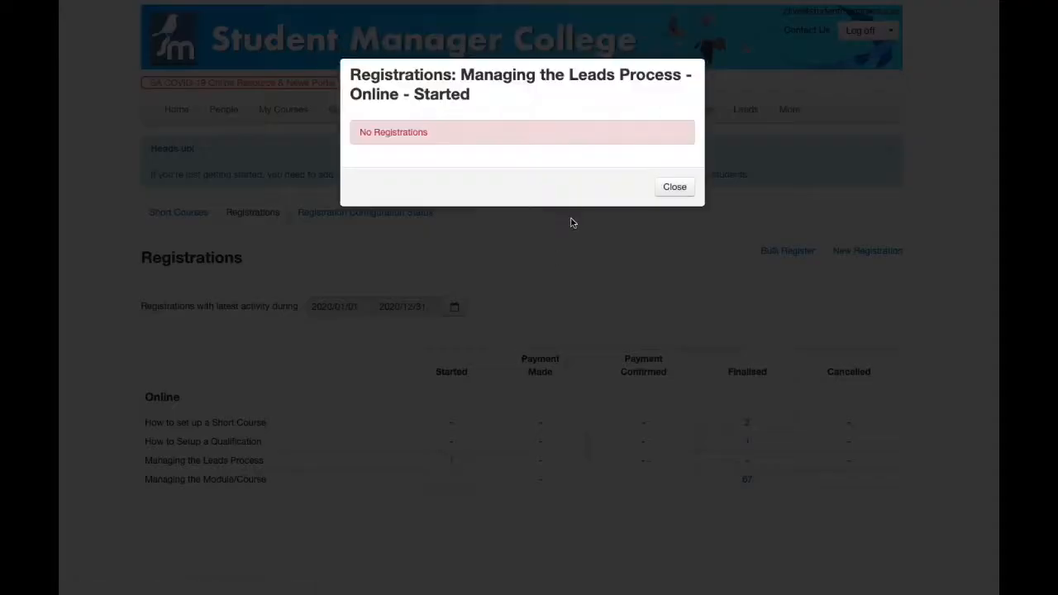
{"action": "left_click", "coordinate": [671, 186]}
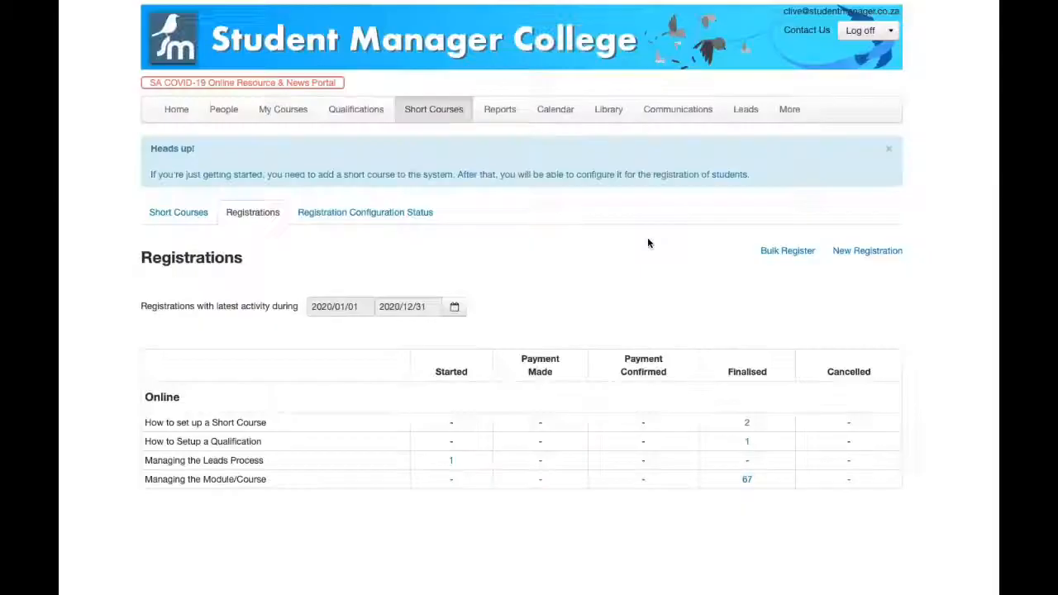
{"action": "left_click", "coordinate": [746, 424]}
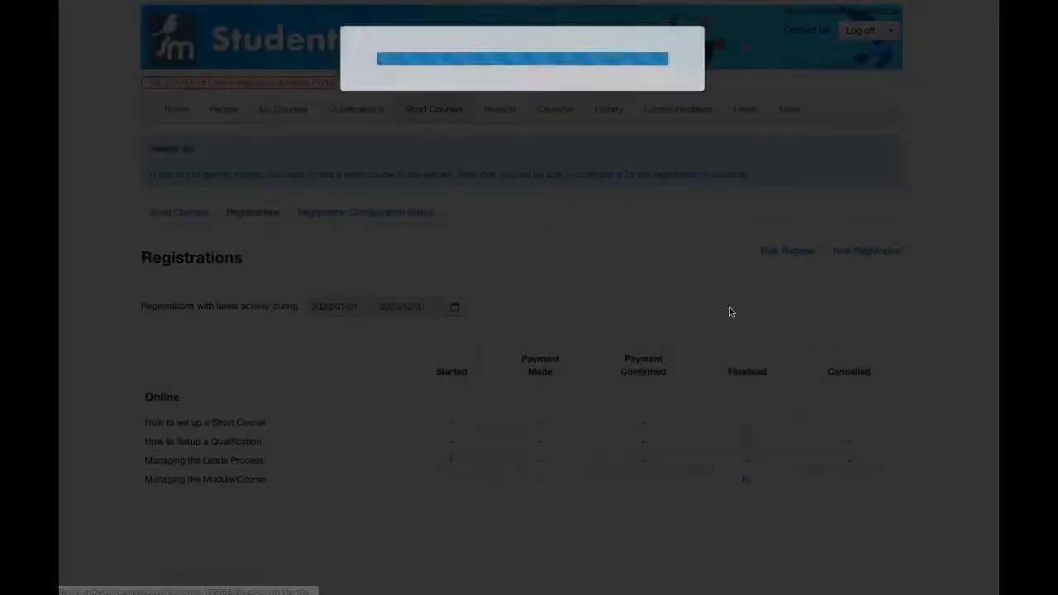
{"action": "left_click", "coordinate": [680, 234]}
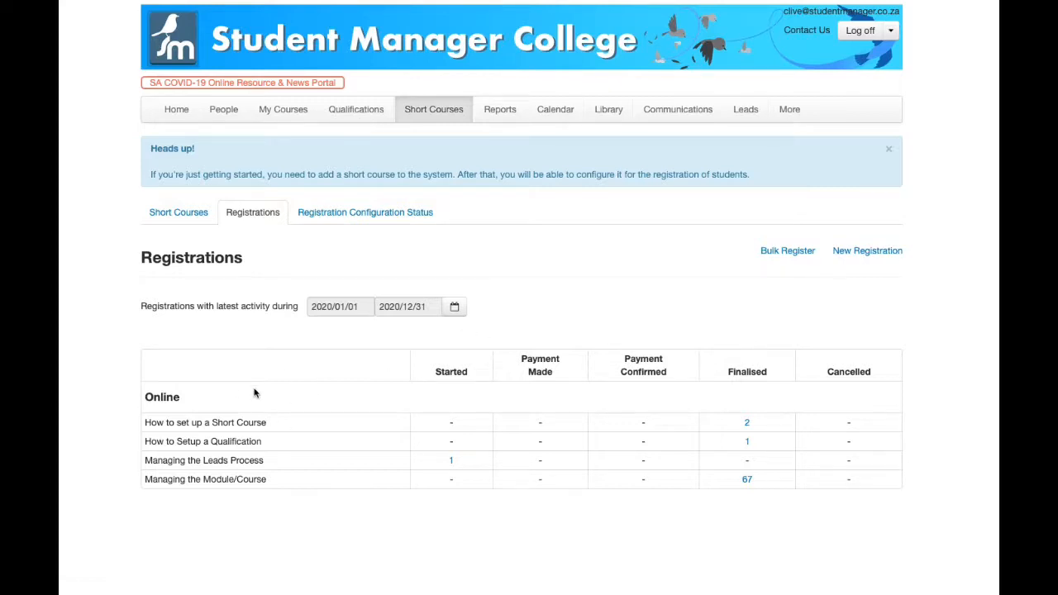
- Filter the registrations by latest activity from 2020/06/01 to 2020/06/30
{"action": "left_click", "coordinate": [454, 307]}
{"action": "left_click", "coordinate": [521, 337]}
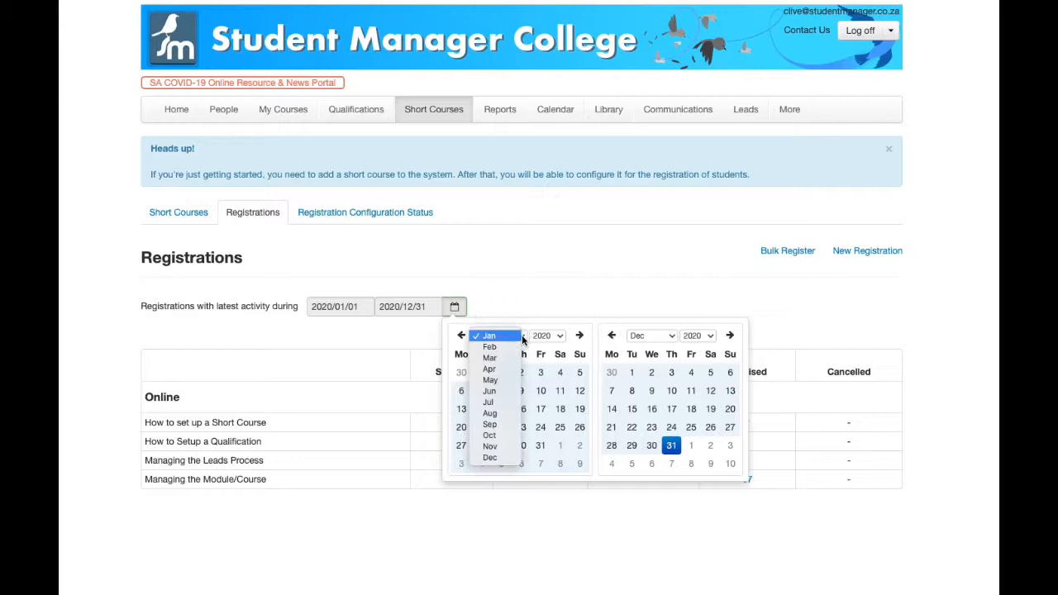
{"action": "left_click", "coordinate": [506, 392]}
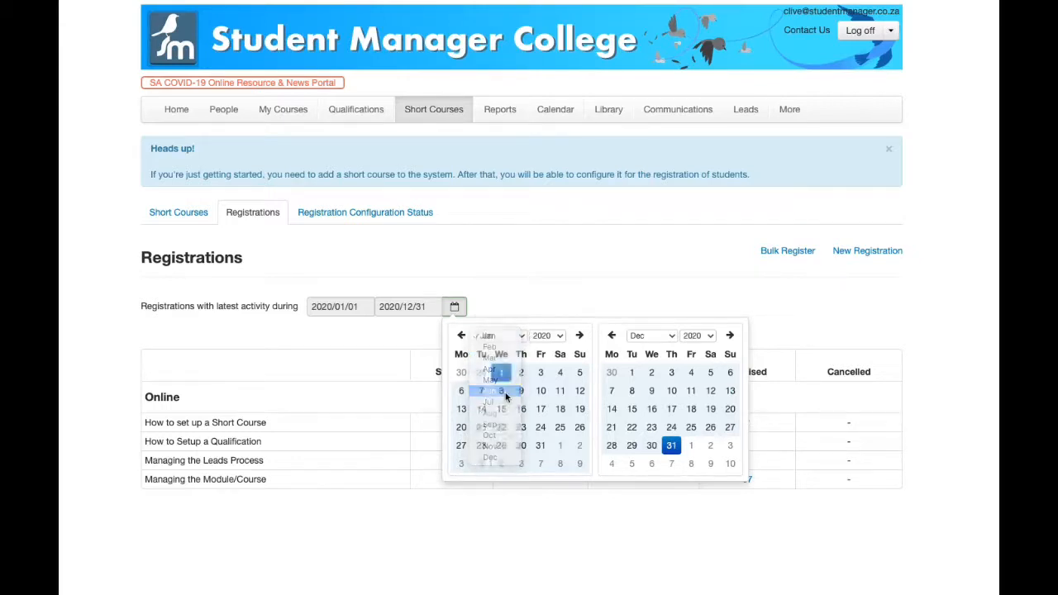
{"action": "left_click", "coordinate": [674, 337]}
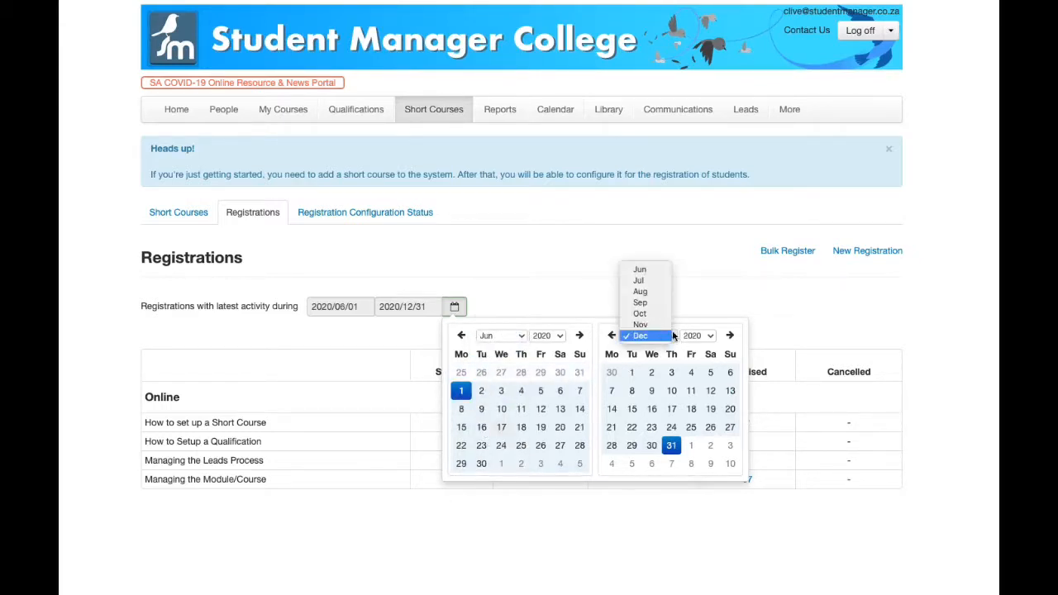
{"action": "left_click", "coordinate": [657, 271]}
{"action": "left_click", "coordinate": [627, 464]}
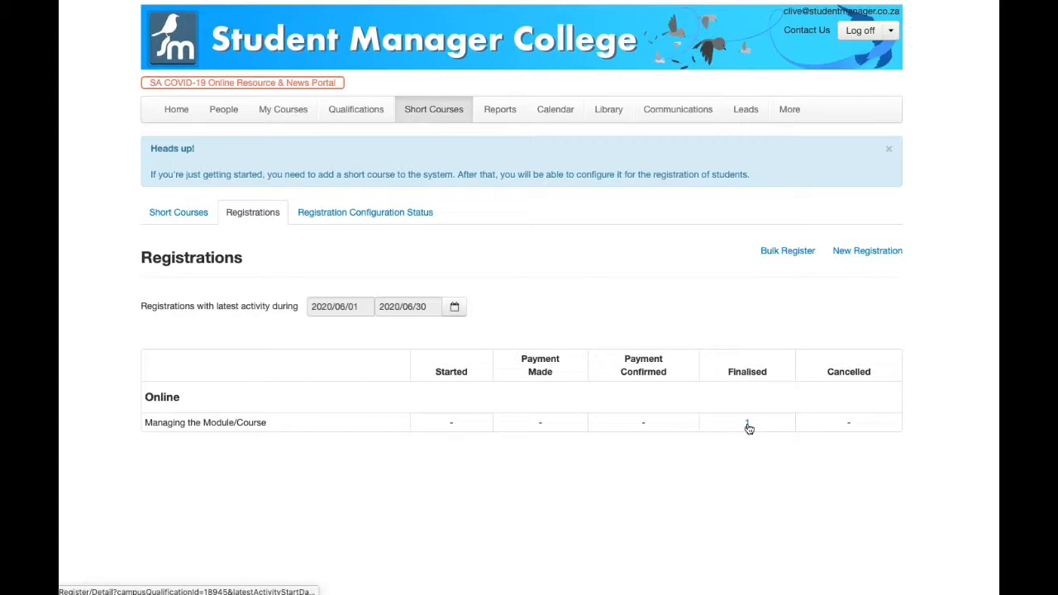
- Set the registrations' latest activity period to 2020/01/01 through 2020/12/31
{"action": "left_click", "coordinate": [459, 307]}
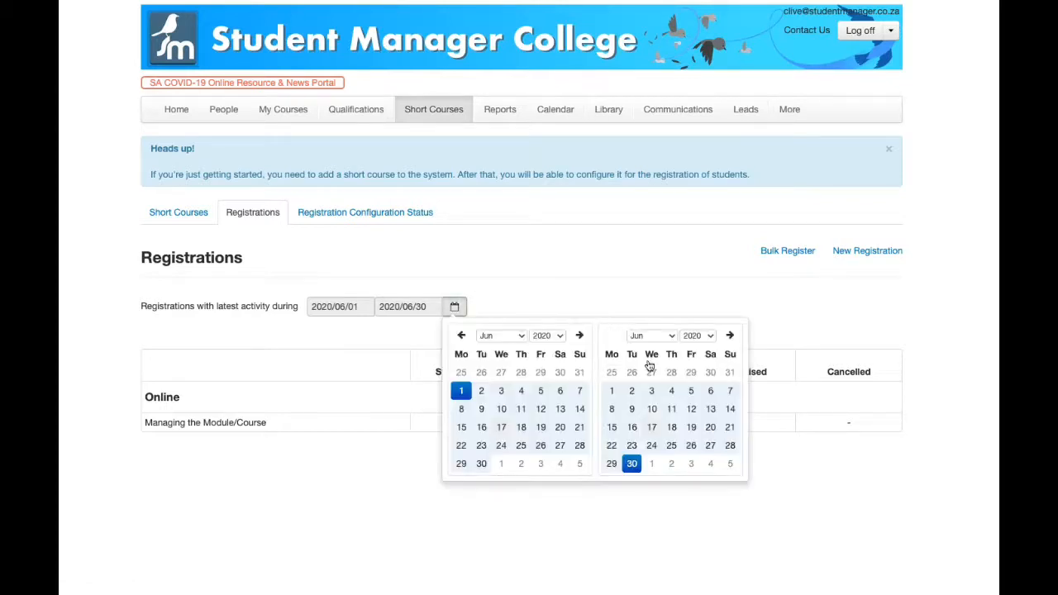
{"action": "left_click", "coordinate": [671, 335]}
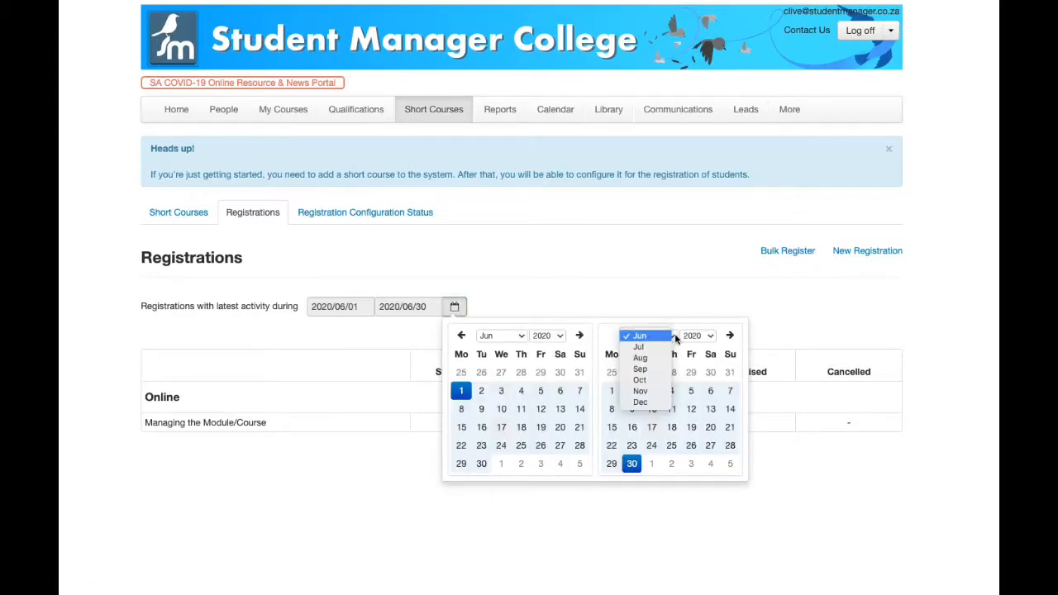
{"action": "left_click", "coordinate": [655, 402]}
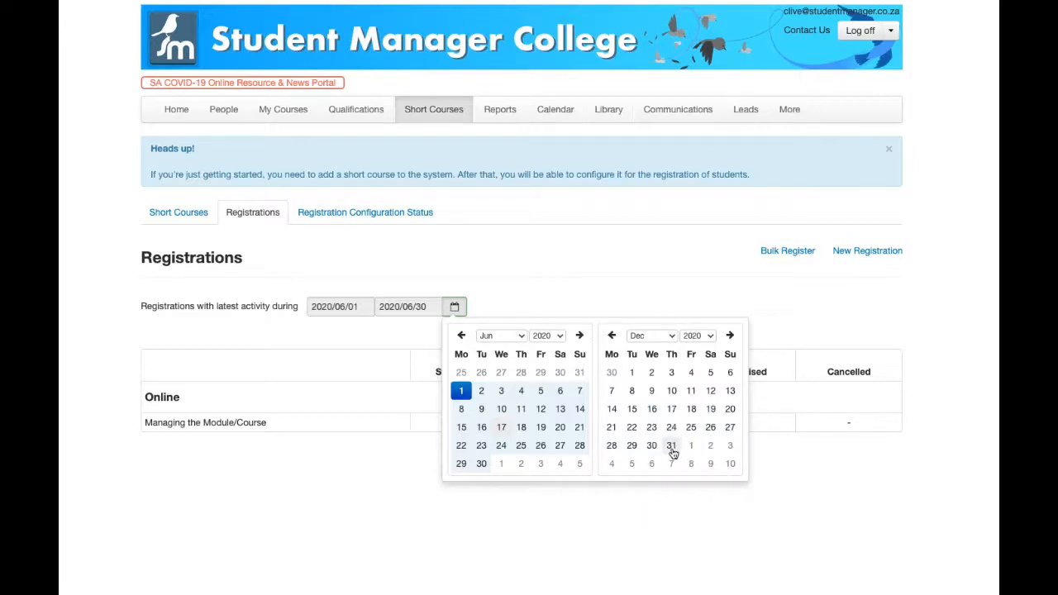
{"action": "left_click", "coordinate": [671, 446]}
{"action": "left_click", "coordinate": [512, 335]}
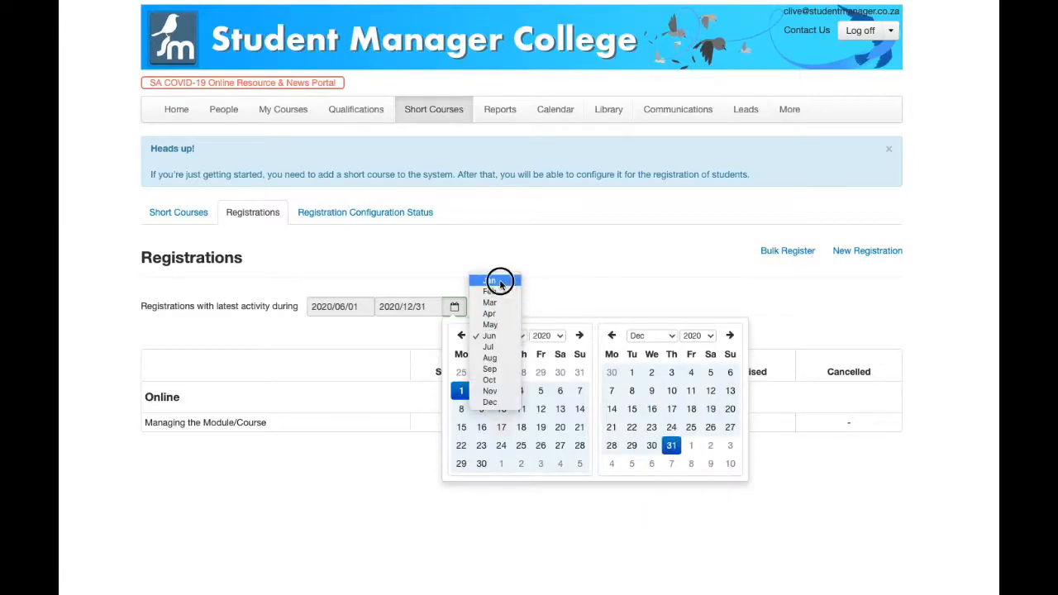
{"action": "left_click", "coordinate": [500, 281]}
{"action": "left_click", "coordinate": [499, 372]}
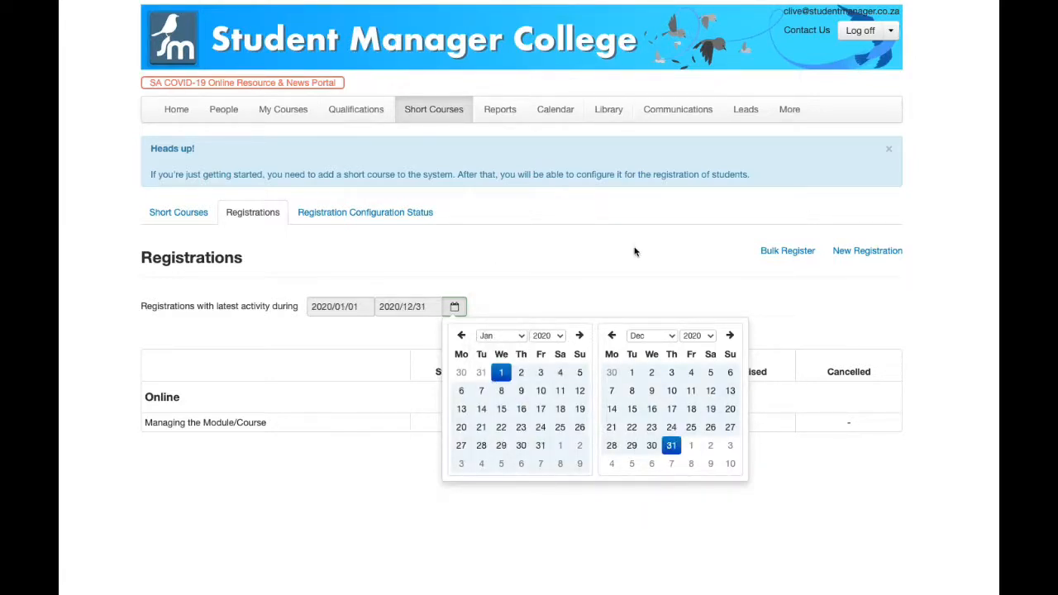
{"action": "left_click", "coordinate": [634, 249]}
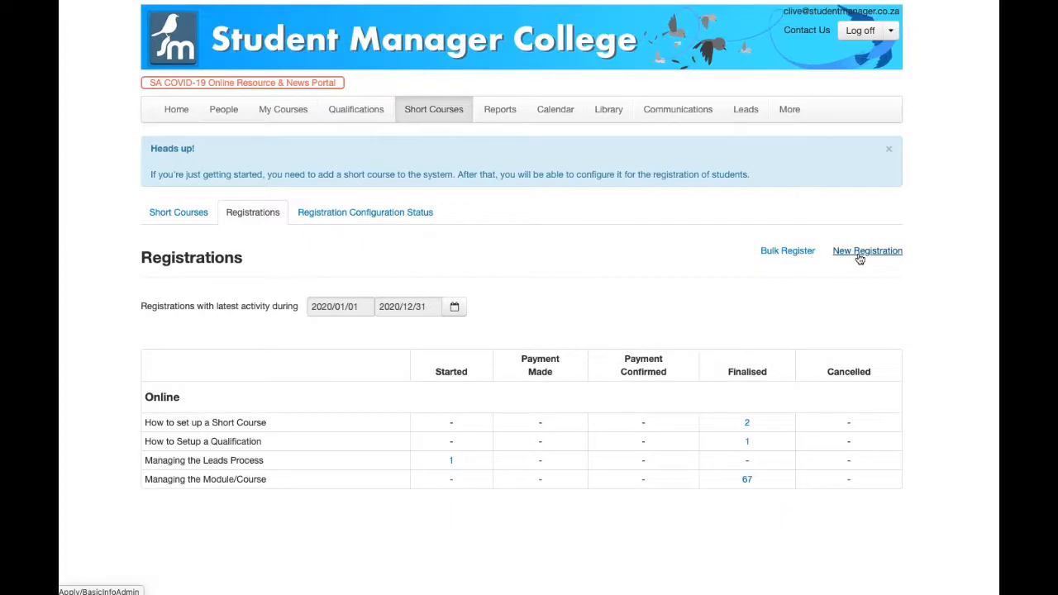
- View the new registration form's user details and intake fields, and return to the short course registrations overview
{"action": "left_click", "coordinate": [860, 256]}
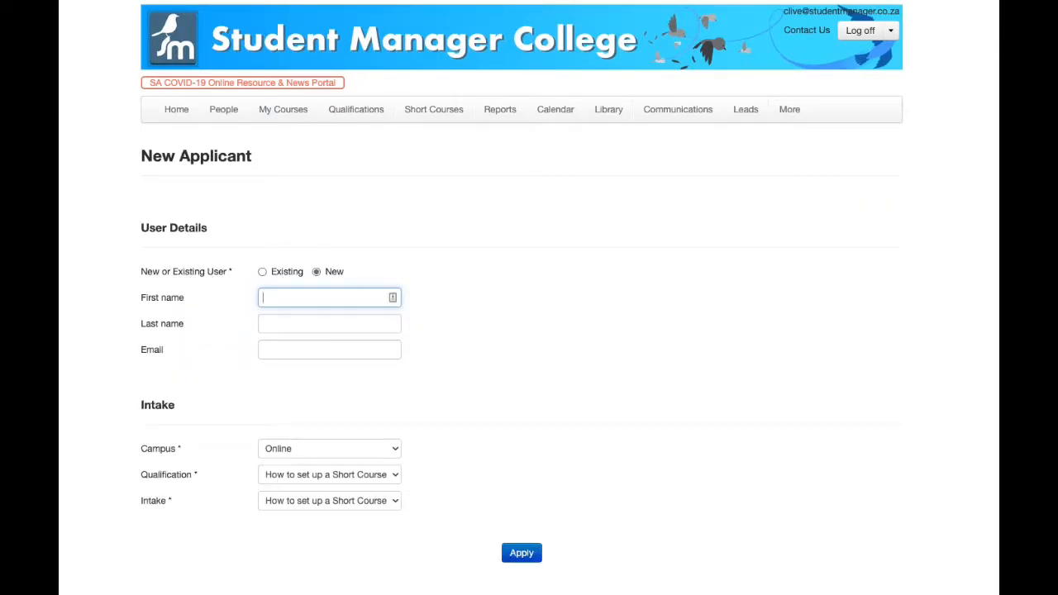
{"action": "left_click", "coordinate": [434, 109]}
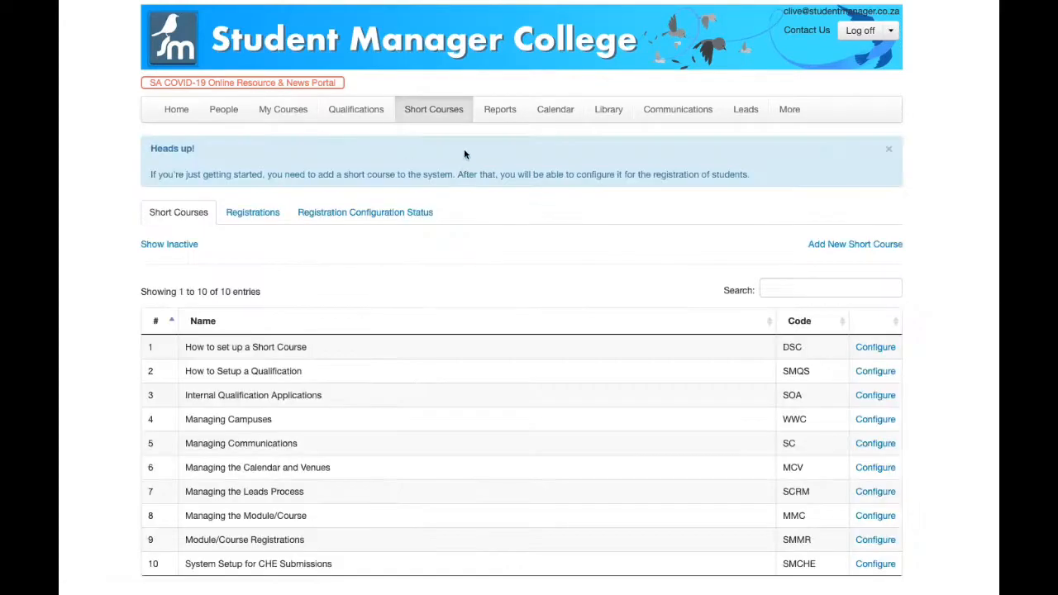
{"action": "left_click", "coordinate": [261, 219]}
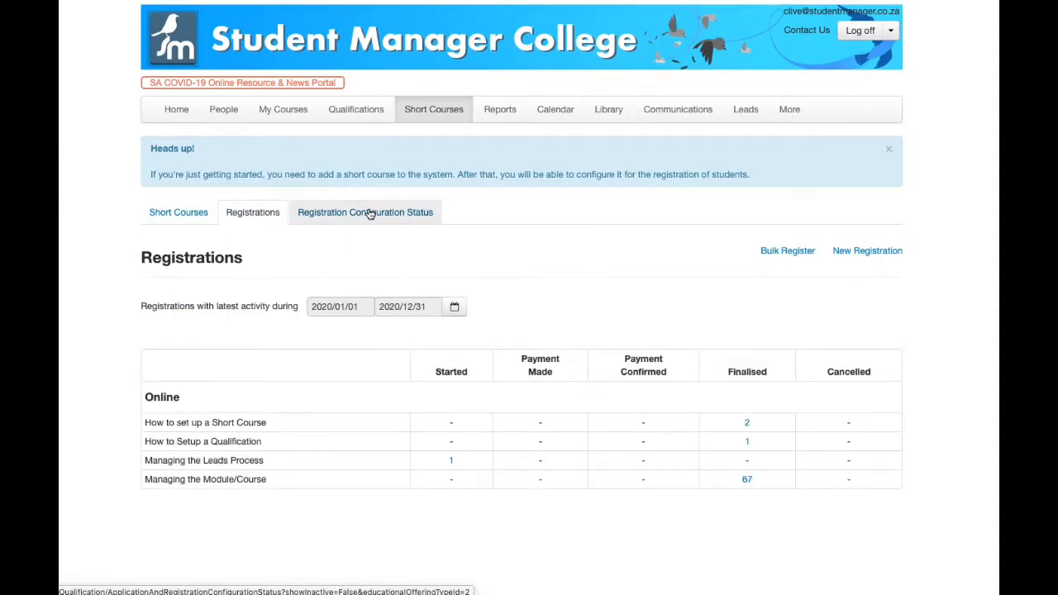
- Examine the registration configuration status of the short courses, checking registration periods and modules without groups, especially for System Setup for CHE Submissions
{"action": "left_click", "coordinate": [369, 214]}
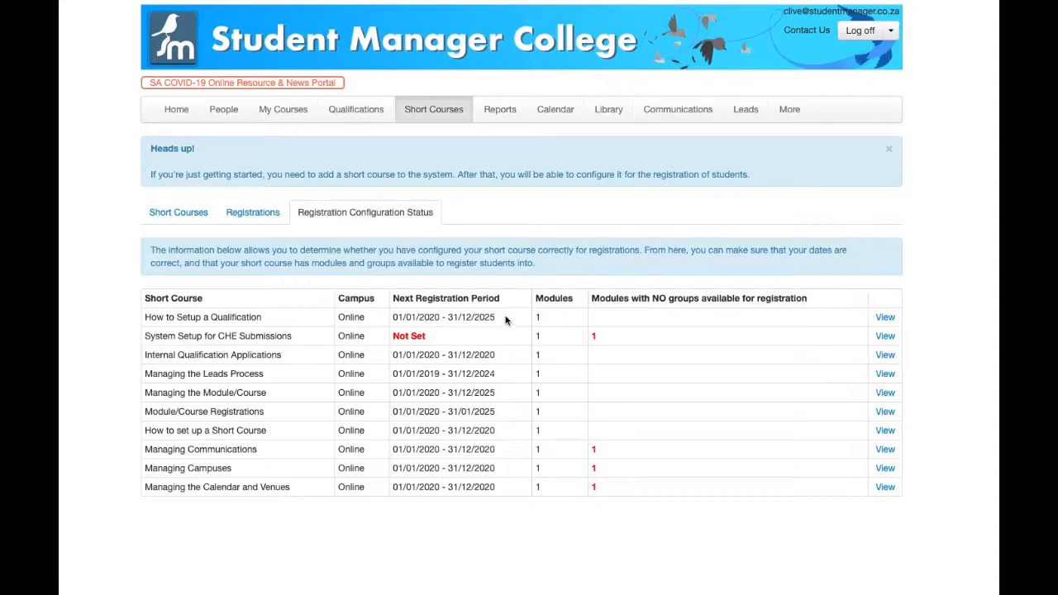
{"action": "left_click_drag", "start_coordinate": [497, 317], "coordinate": [393, 317]}
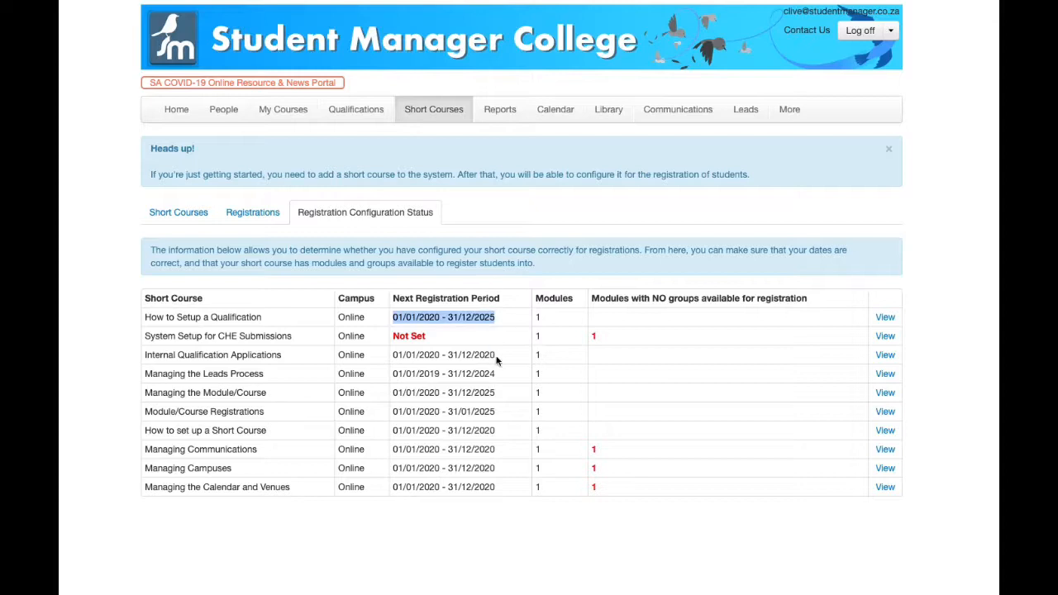
{"action": "left_click", "coordinate": [448, 338]}
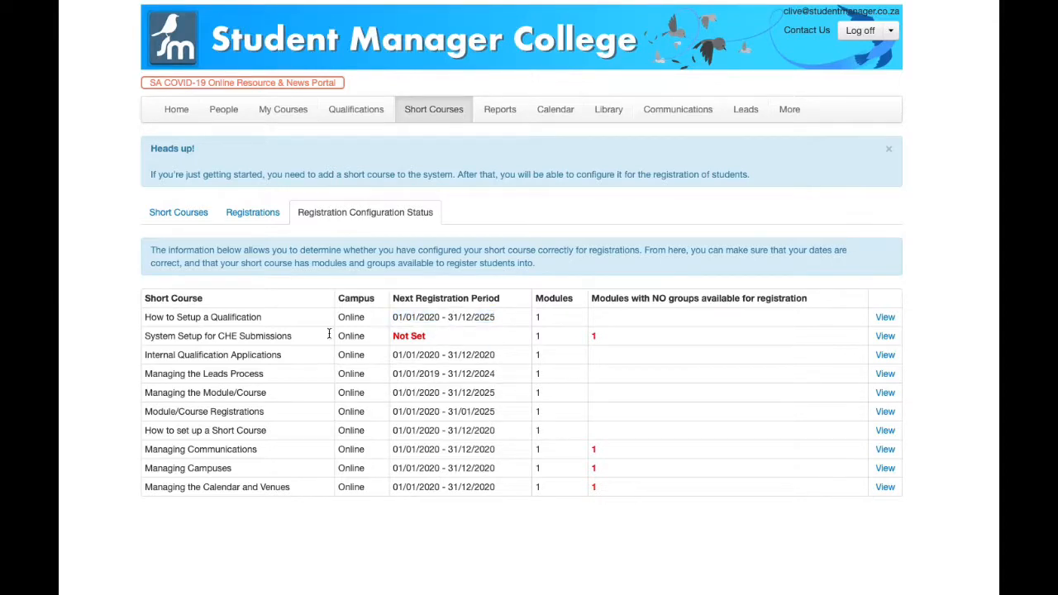
{"action": "double_click", "coordinate": [290, 335]}
{"action": "left_click", "coordinate": [145, 336]}
{"action": "left_click_drag", "start_coordinate": [146, 336], "coordinate": [447, 337]}
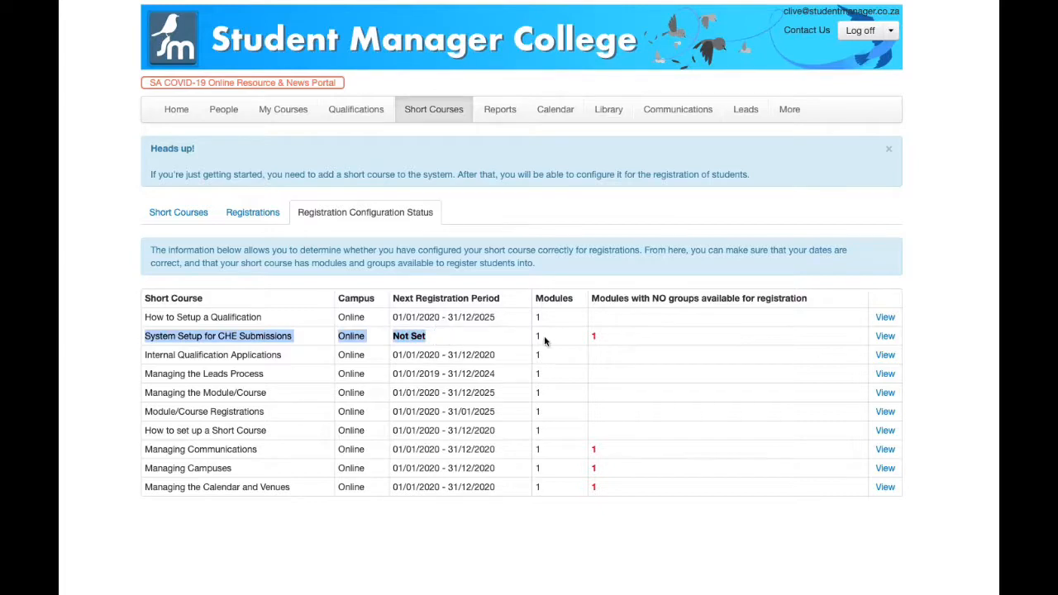
{"action": "left_click", "coordinate": [616, 333]}
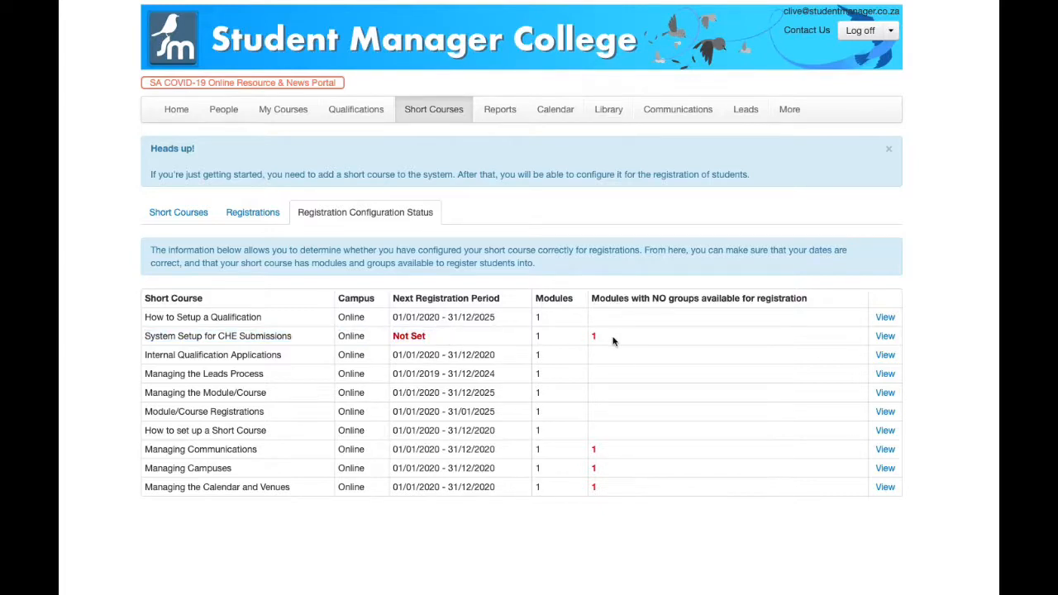
{"action": "left_click", "coordinate": [613, 337]}
{"action": "left_click", "coordinate": [594, 336]}
{"action": "double_click", "coordinate": [593, 336]}
{"action": "left_click", "coordinate": [628, 329]}
{"action": "left_click", "coordinate": [609, 341]}
- Open the configuration of the System Setup for CHE Submissions short course and review its registration dates and available groups
{"action": "left_click", "coordinate": [189, 211]}
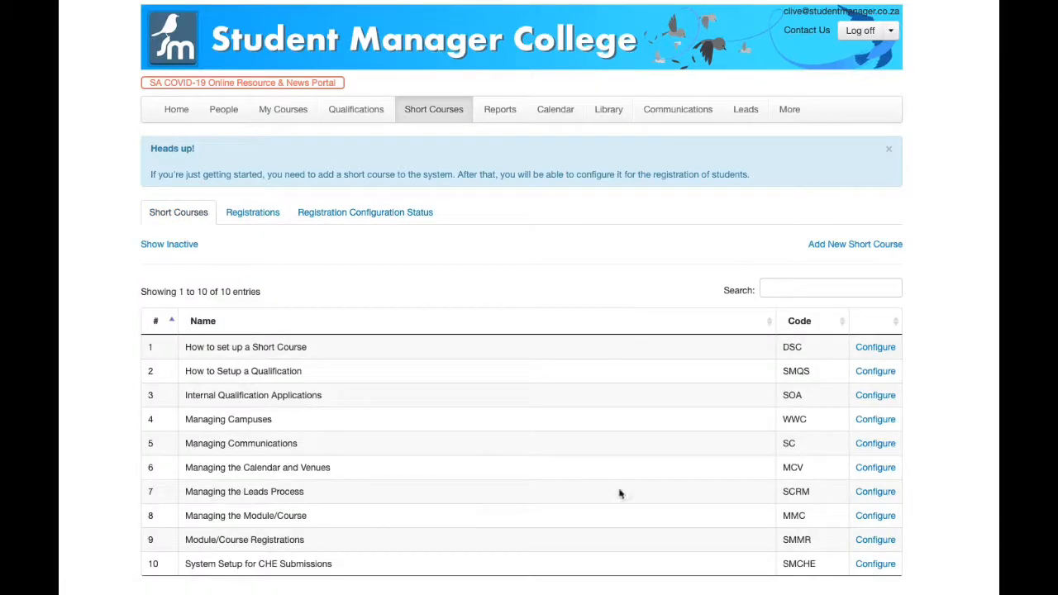
{"action": "left_click", "coordinate": [875, 564]}
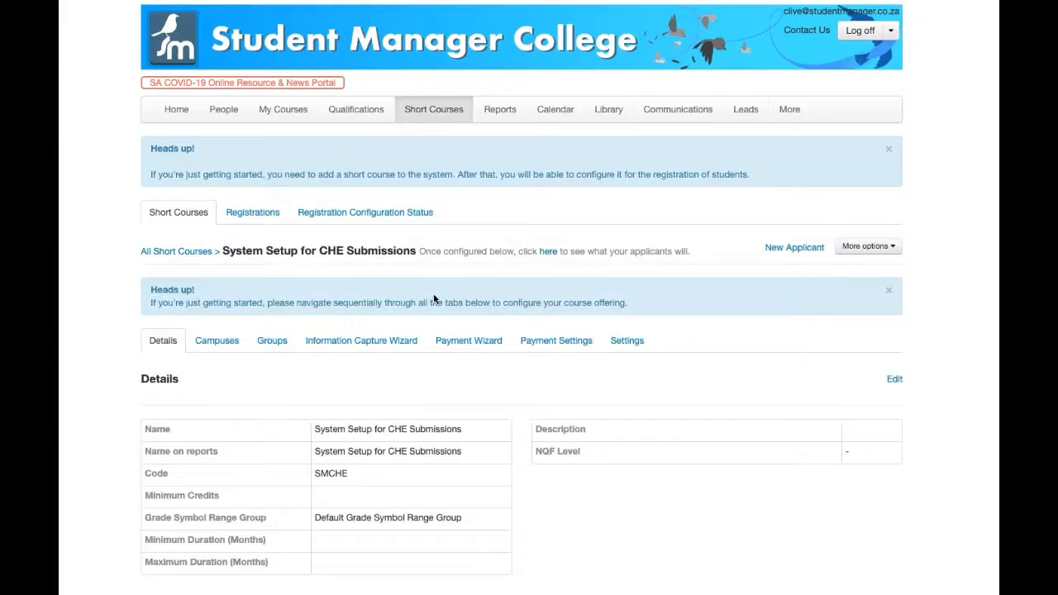
{"action": "left_click", "coordinate": [281, 347]}
{"action": "scroll", "coordinate": [407, 394], "scroll_direction": "down", "scroll_amount": 3}
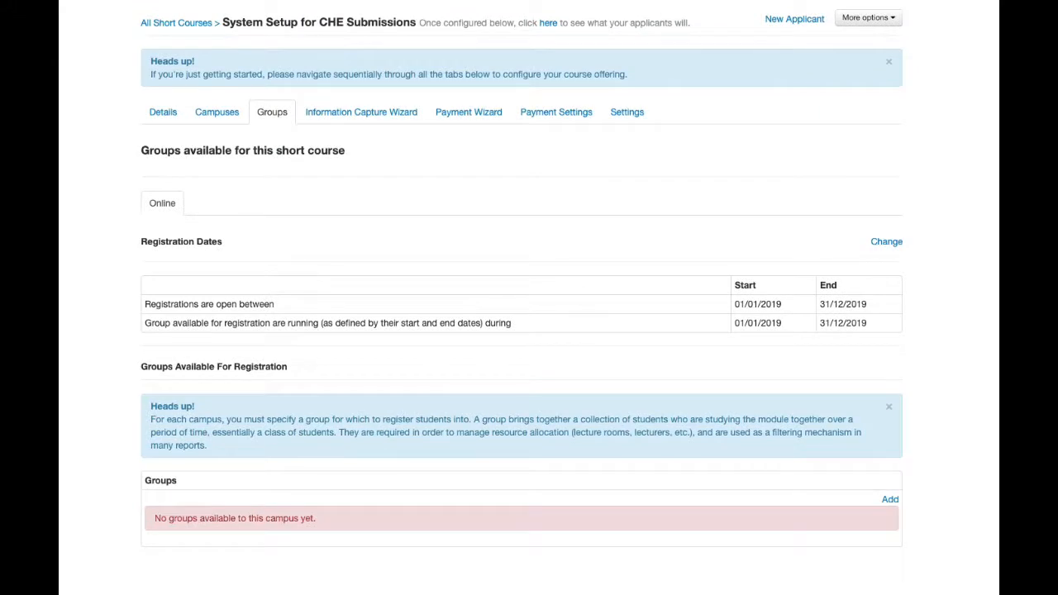
- Revisit the registration configuration status and the registrations overview, and return to the list of all short courses
{"action": "scroll", "coordinate": [444, 538], "scroll_direction": "up", "scroll_amount": 3}
{"action": "left_click", "coordinate": [374, 216]}
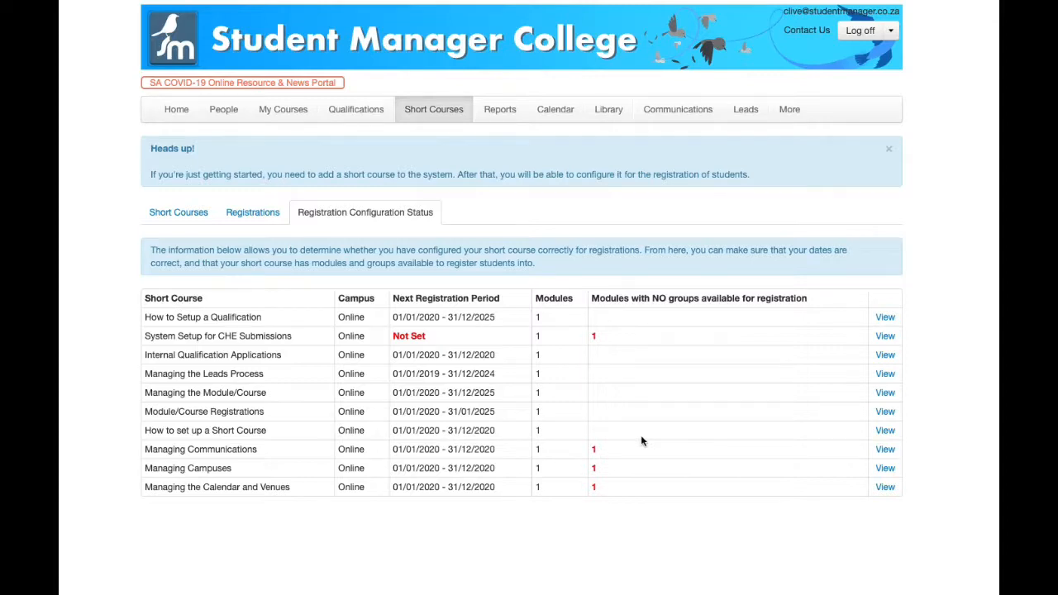
{"action": "left_click", "coordinate": [248, 213]}
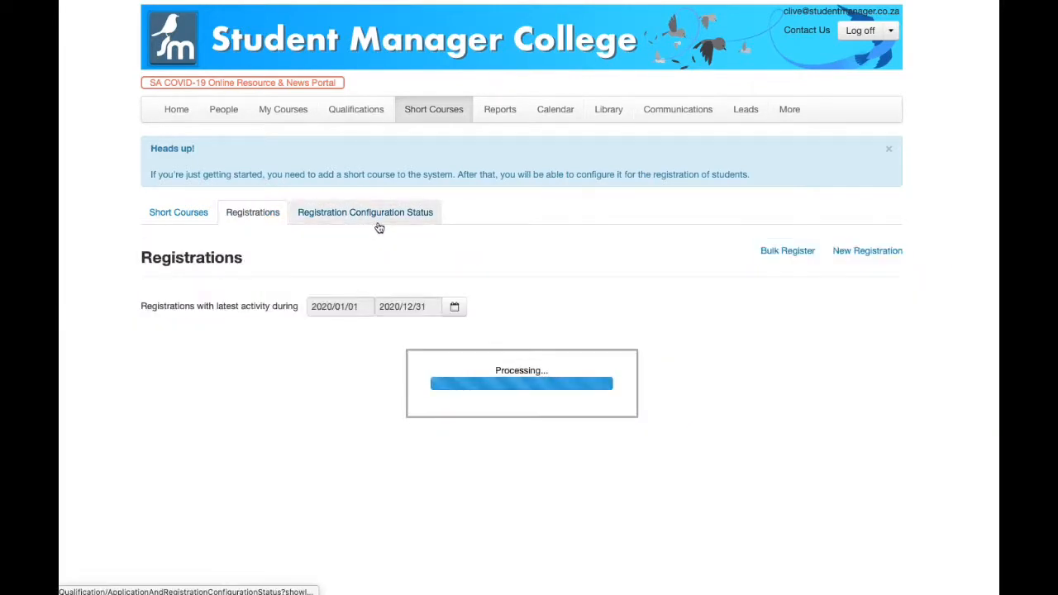
{"action": "left_click", "coordinate": [204, 214]}
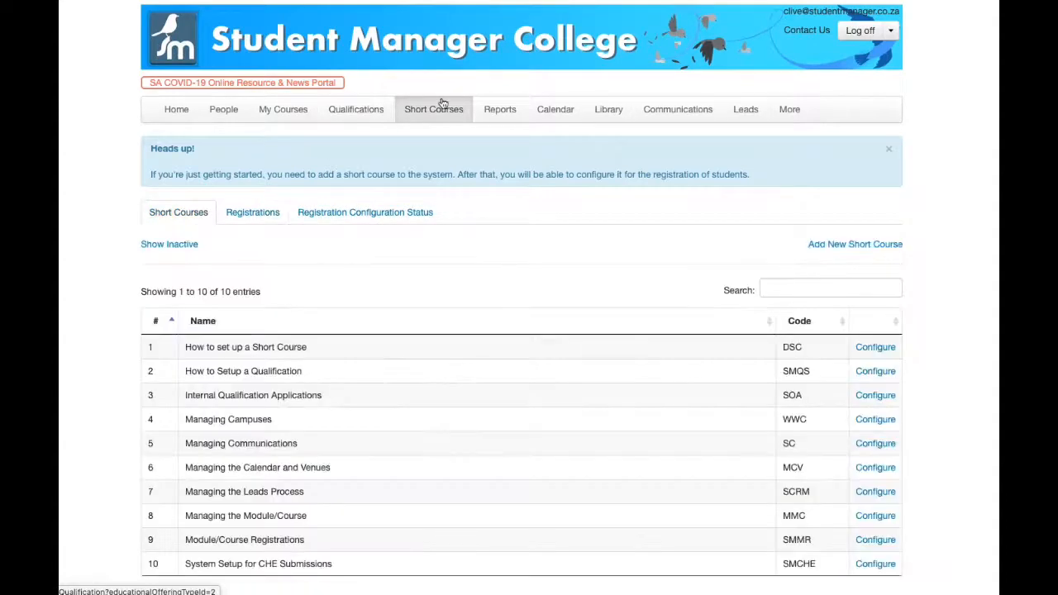